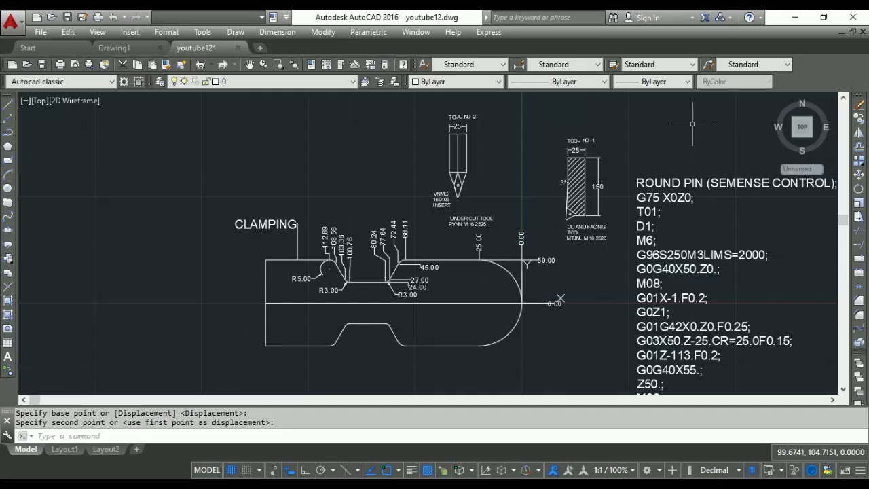
{"action": "scroll", "coordinate": [563, 299], "scroll_direction": "up", "scroll_amount": 2}
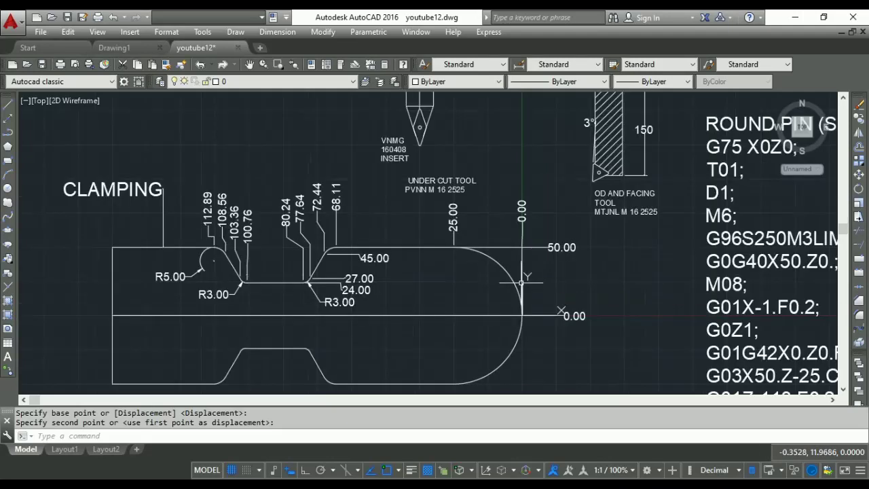
{"action": "scroll", "coordinate": [511, 264], "scroll_direction": "down", "scroll_amount": 3}
{"action": "scroll", "coordinate": [496, 279], "scroll_direction": "up", "scroll_amount": 4}
{"action": "scroll", "coordinate": [481, 300], "scroll_direction": "up", "scroll_amount": 3}
{"action": "scroll", "coordinate": [479, 306], "scroll_direction": "down", "scroll_amount": 2}
{"action": "scroll", "coordinate": [477, 311], "scroll_direction": "down", "scroll_amount": 1}
{"action": "scroll", "coordinate": [477, 310], "scroll_direction": "up", "scroll_amount": 1}
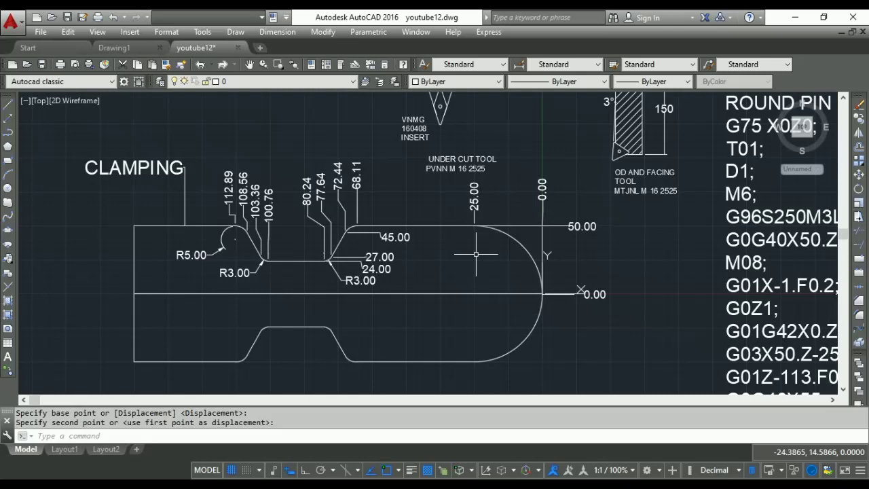
{"action": "scroll", "coordinate": [455, 258], "scroll_direction": "down", "scroll_amount": 2}
{"action": "scroll", "coordinate": [457, 262], "scroll_direction": "up", "scroll_amount": 2}
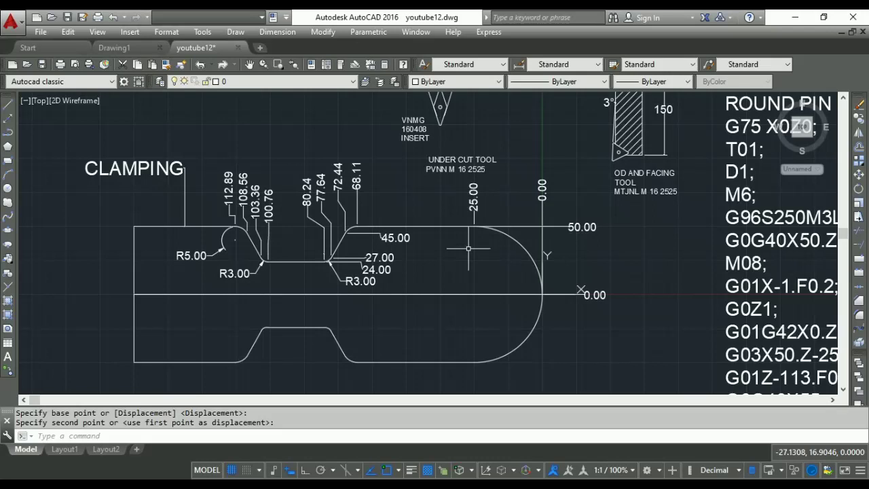
{"action": "scroll", "coordinate": [468, 248], "scroll_direction": "down", "scroll_amount": 2}
{"action": "scroll", "coordinate": [417, 246], "scroll_direction": "up", "scroll_amount": 2}
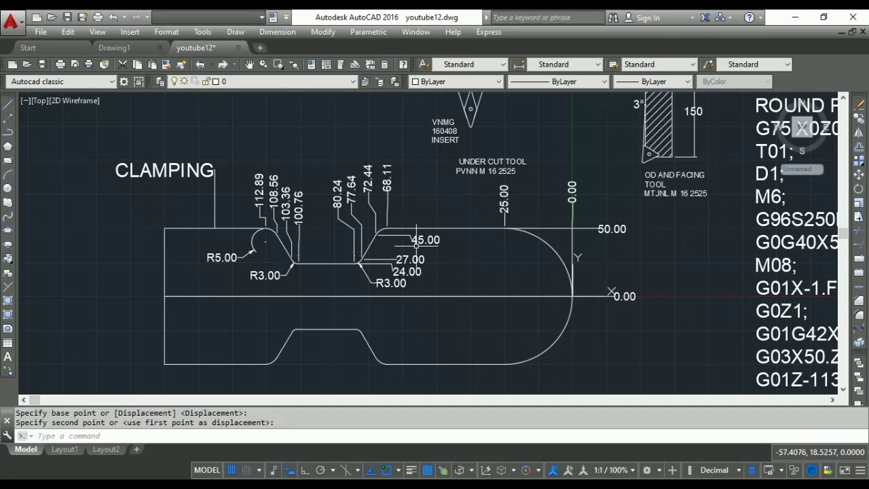
{"action": "scroll", "coordinate": [416, 244], "scroll_direction": "down", "scroll_amount": 2}
{"action": "scroll", "coordinate": [436, 236], "scroll_direction": "up", "scroll_amount": 2}
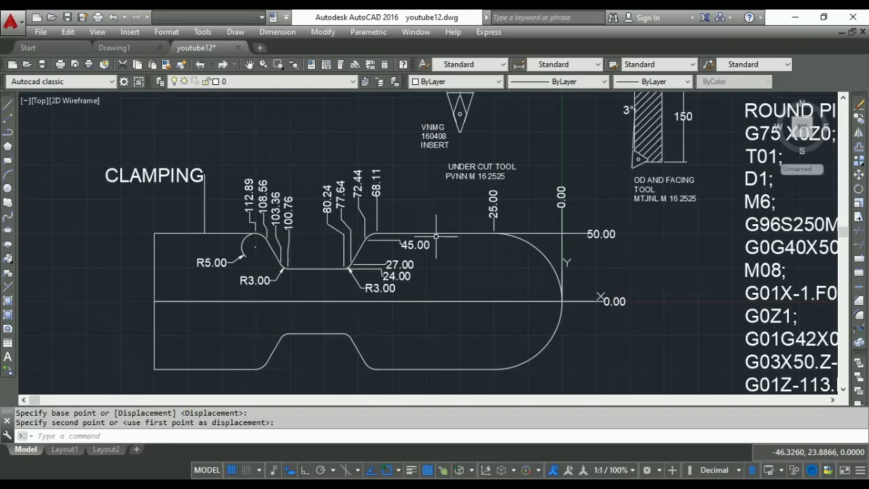
{"action": "scroll", "coordinate": [436, 237], "scroll_direction": "down", "scroll_amount": 1}
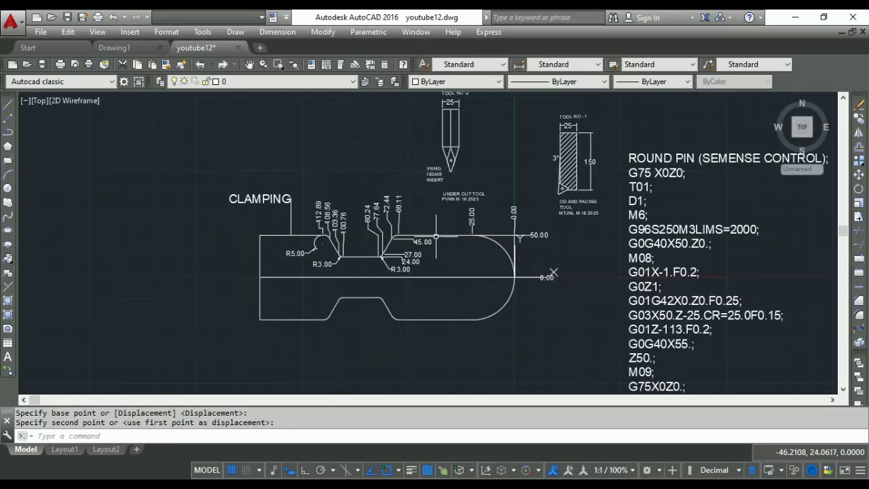
{"action": "scroll", "coordinate": [436, 236], "scroll_direction": "down", "scroll_amount": 2}
{"action": "scroll", "coordinate": [514, 202], "scroll_direction": "up", "scroll_amount": 3}
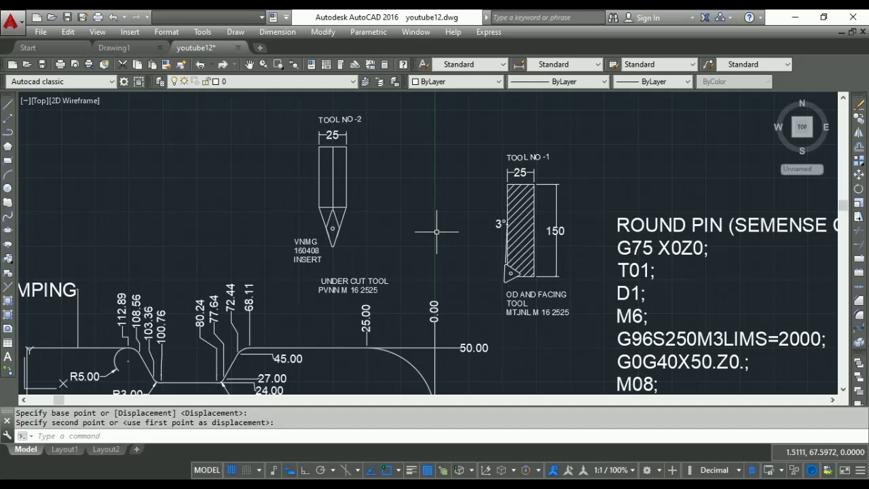
{"action": "scroll", "coordinate": [406, 232], "scroll_direction": "up", "scroll_amount": 2}
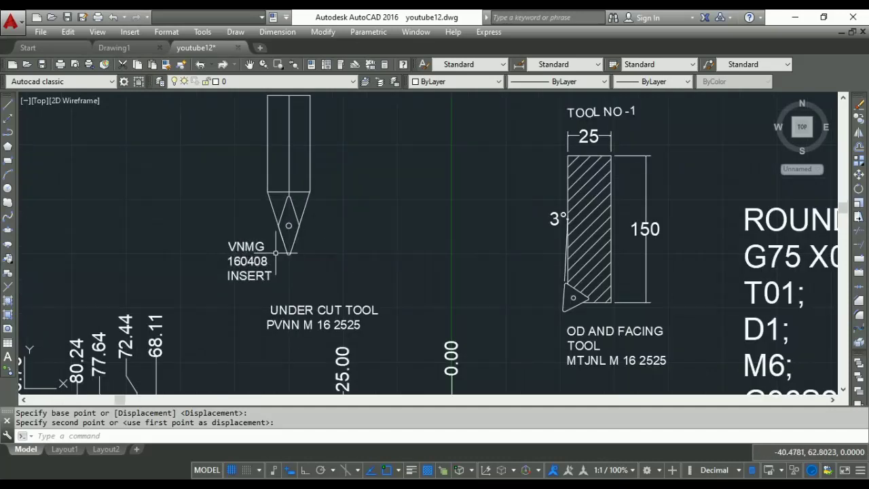
{"action": "scroll", "coordinate": [343, 253], "scroll_direction": "down", "scroll_amount": 3}
{"action": "scroll", "coordinate": [563, 326], "scroll_direction": "up", "scroll_amount": 3}
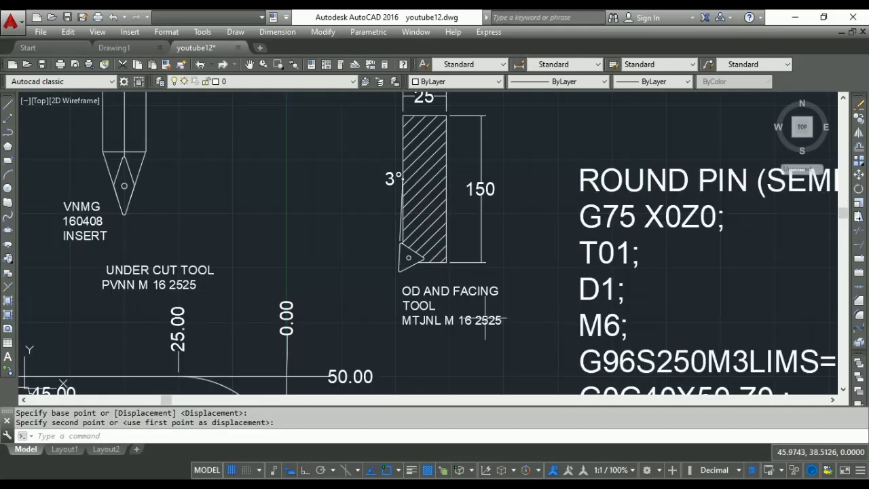
{"action": "scroll", "coordinate": [451, 305], "scroll_direction": "down", "scroll_amount": 2}
{"action": "scroll", "coordinate": [449, 312], "scroll_direction": "down", "scroll_amount": 2}
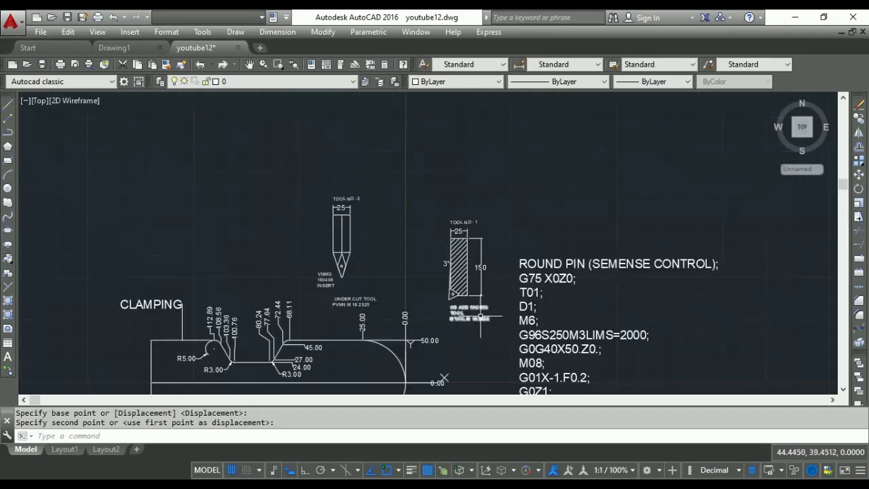
{"action": "scroll", "coordinate": [448, 319], "scroll_direction": "up", "scroll_amount": 2}
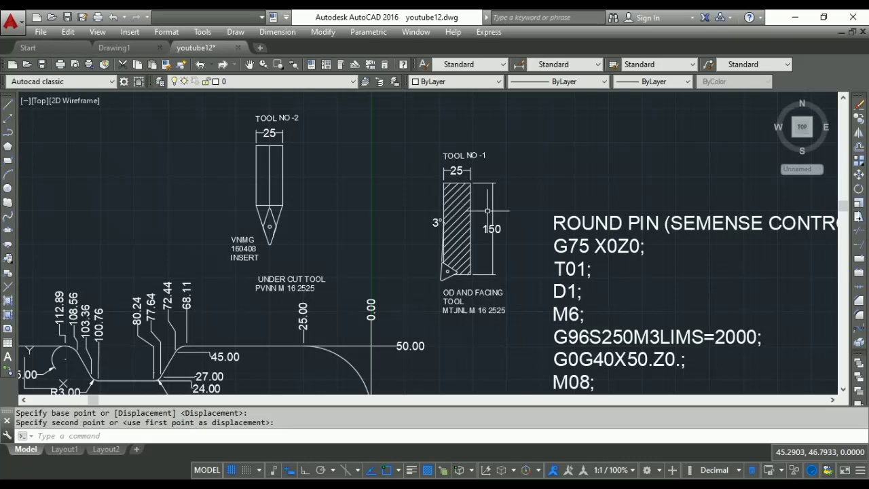
{"action": "scroll", "coordinate": [462, 144], "scroll_direction": "up", "scroll_amount": 2}
{"action": "scroll", "coordinate": [462, 144], "scroll_direction": "down", "scroll_amount": 2}
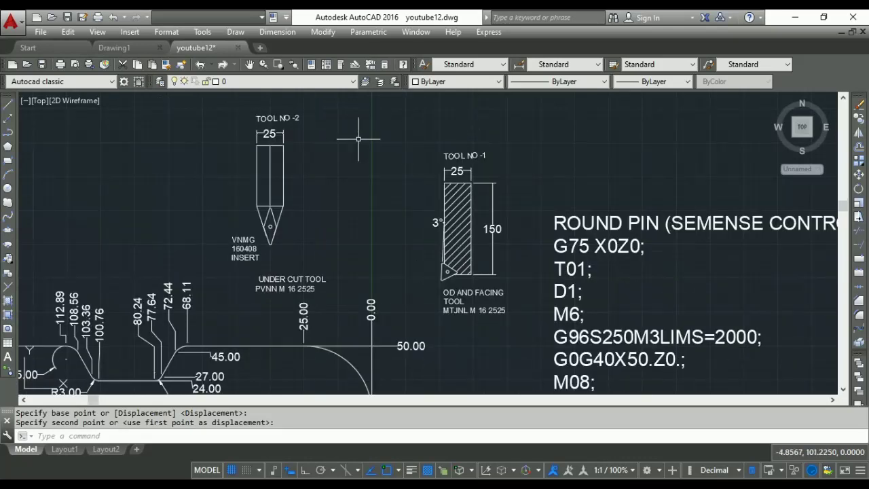
{"action": "scroll", "coordinate": [359, 135], "scroll_direction": "down", "scroll_amount": 3}
{"action": "scroll", "coordinate": [414, 212], "scroll_direction": "up", "scroll_amount": 2}
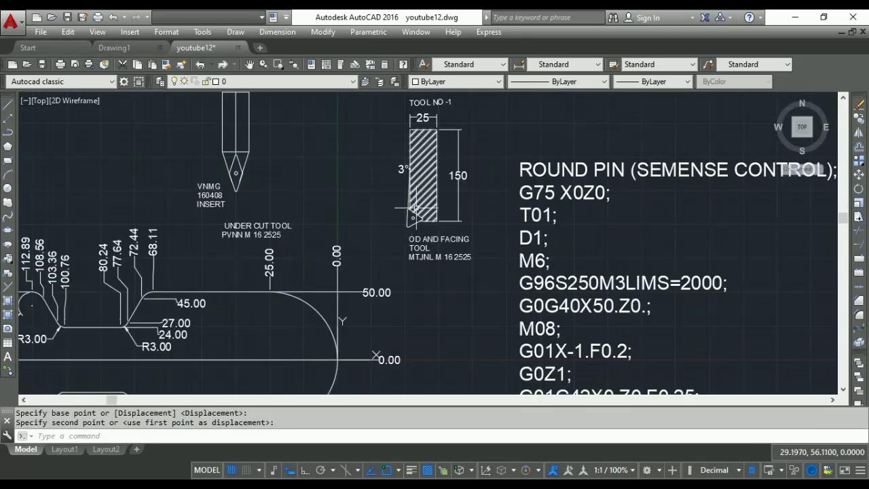
{"action": "scroll", "coordinate": [416, 205], "scroll_direction": "down", "scroll_amount": 2}
{"action": "scroll", "coordinate": [393, 236], "scroll_direction": "up", "scroll_amount": 2}
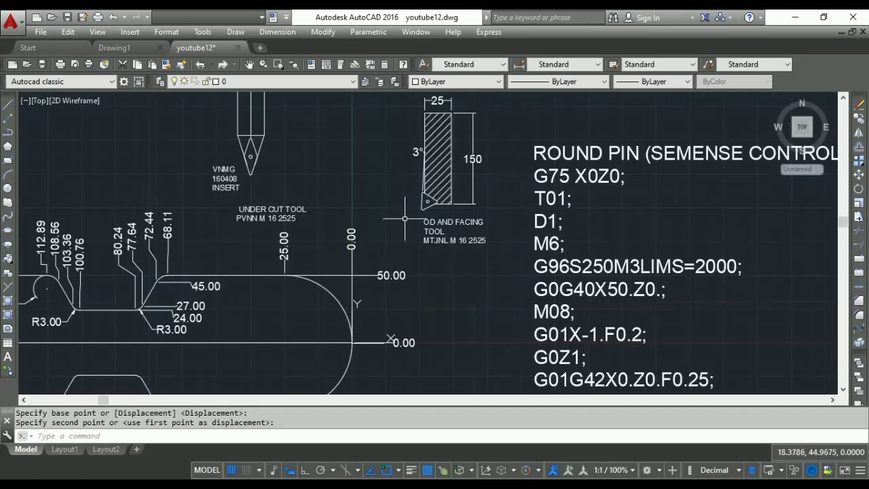
{"action": "scroll", "coordinate": [438, 192], "scroll_direction": "down", "scroll_amount": 2}
{"action": "scroll", "coordinate": [466, 121], "scroll_direction": "up", "scroll_amount": 2}
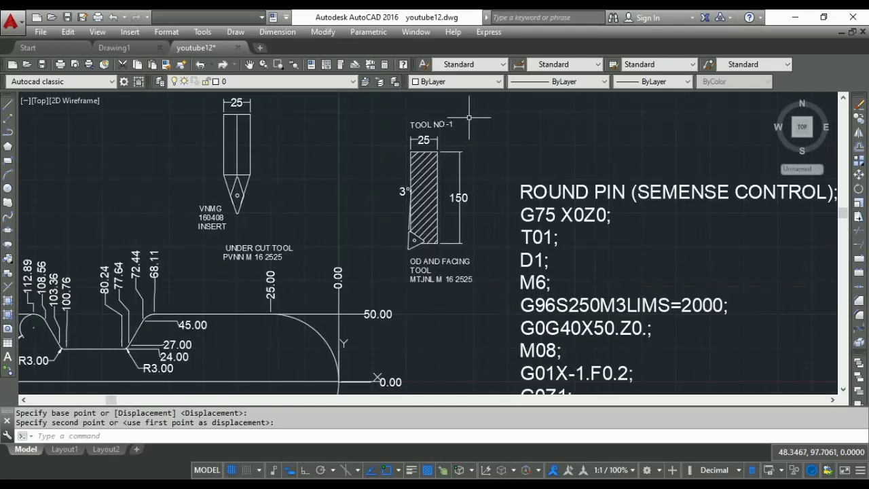
{"action": "left_click", "coordinate": [474, 115]}
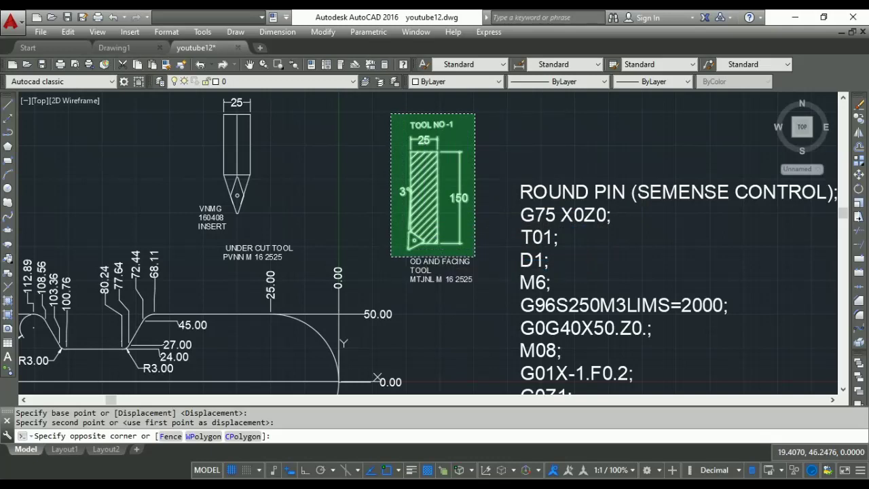
{"action": "left_click", "coordinate": [391, 257]}
{"action": "right_click", "coordinate": [382, 189]}
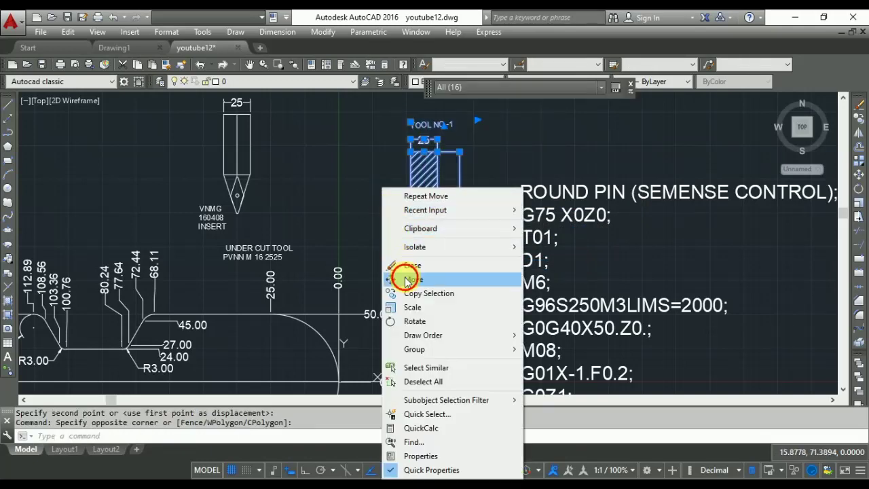
{"action": "left_click", "coordinate": [410, 279]}
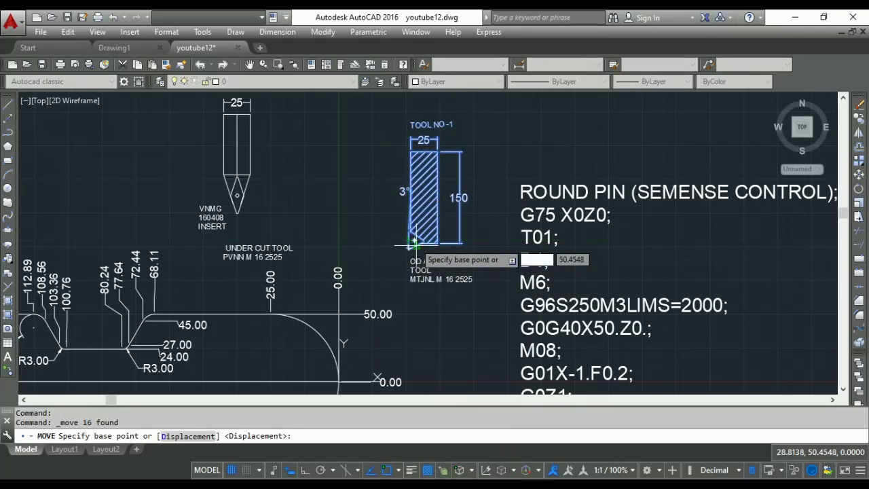
{"action": "left_click", "coordinate": [411, 243]}
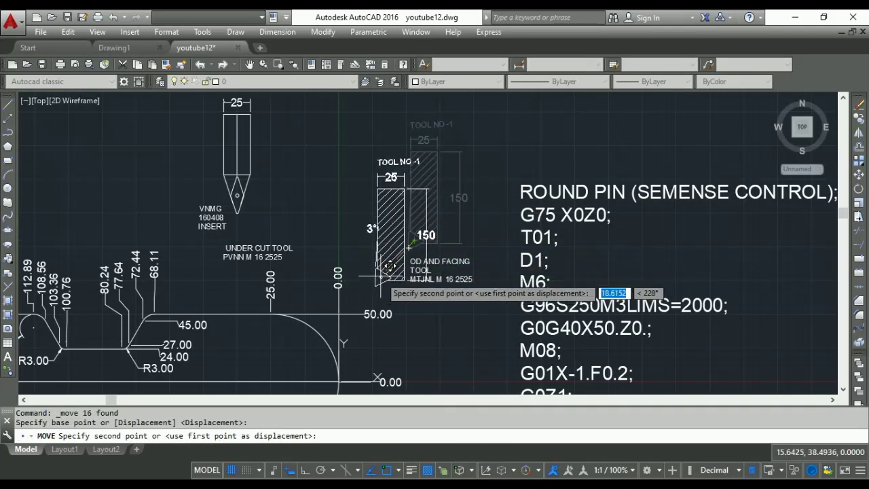
{"action": "scroll", "coordinate": [394, 264], "scroll_direction": "down", "scroll_amount": 1}
{"action": "scroll", "coordinate": [376, 299], "scroll_direction": "up", "scroll_amount": 1}
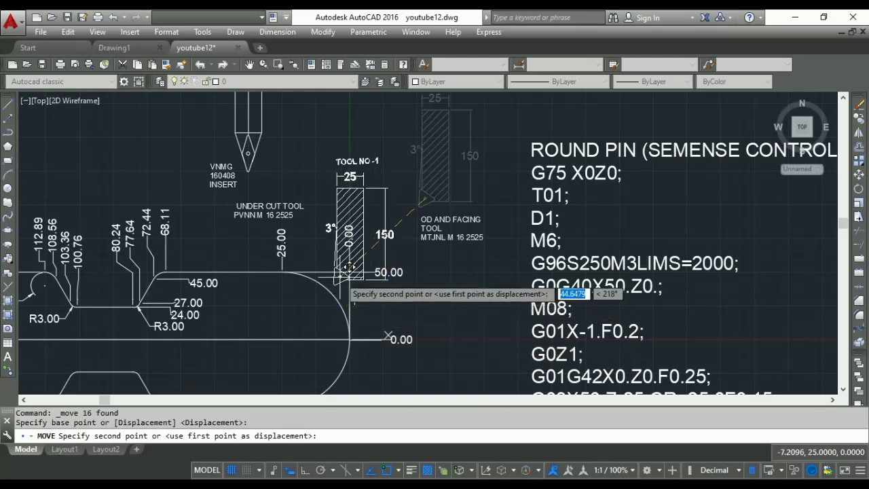
{"action": "scroll", "coordinate": [326, 269], "scroll_direction": "down", "scroll_amount": 2}
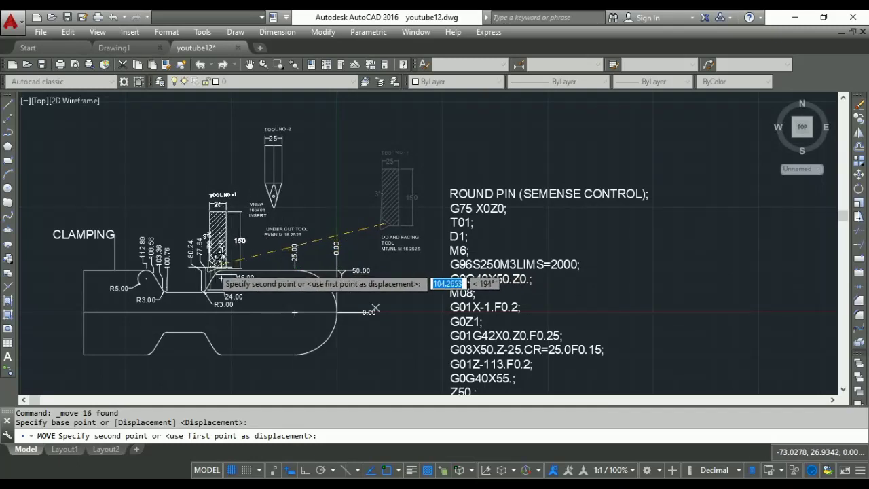
{"action": "scroll", "coordinate": [150, 270], "scroll_direction": "up", "scroll_amount": 3}
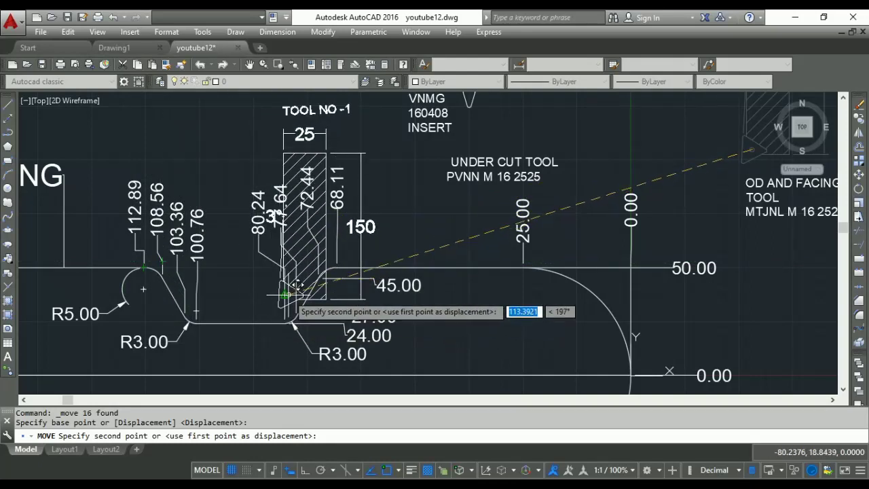
{"action": "scroll", "coordinate": [293, 289], "scroll_direction": "down", "scroll_amount": 2}
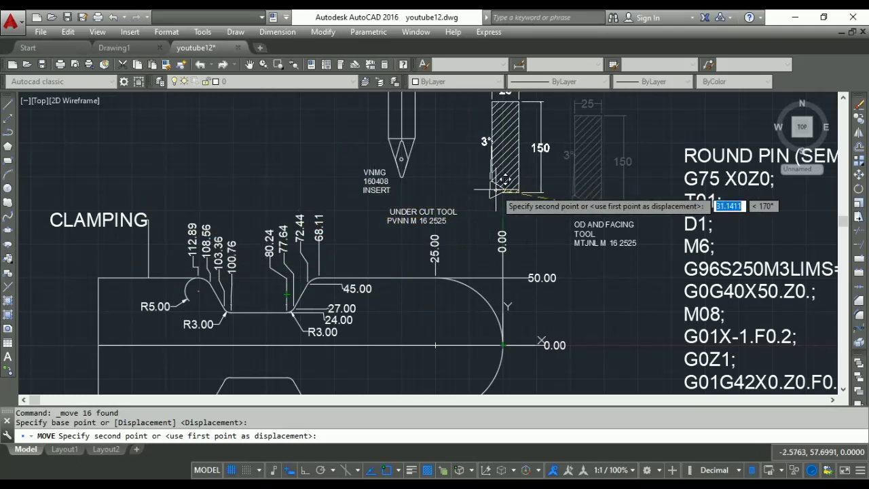
{"action": "key", "text": "Escape"}
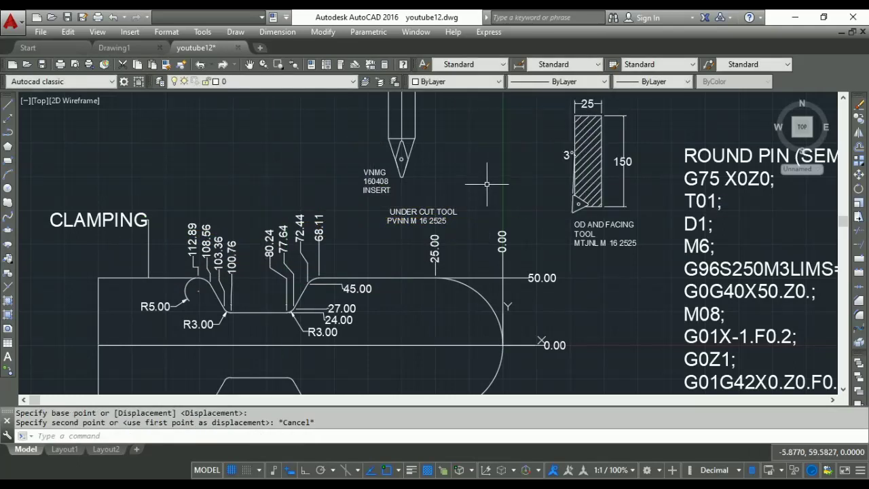
{"action": "scroll", "coordinate": [492, 185], "scroll_direction": "down", "scroll_amount": 4}
{"action": "scroll", "coordinate": [472, 134], "scroll_direction": "up", "scroll_amount": 4}
Step: Select the TOOL NO-2 undercut tool sketch and start moving it from its insert tip, then cancel the move
{"action": "left_click", "coordinate": [468, 98]}
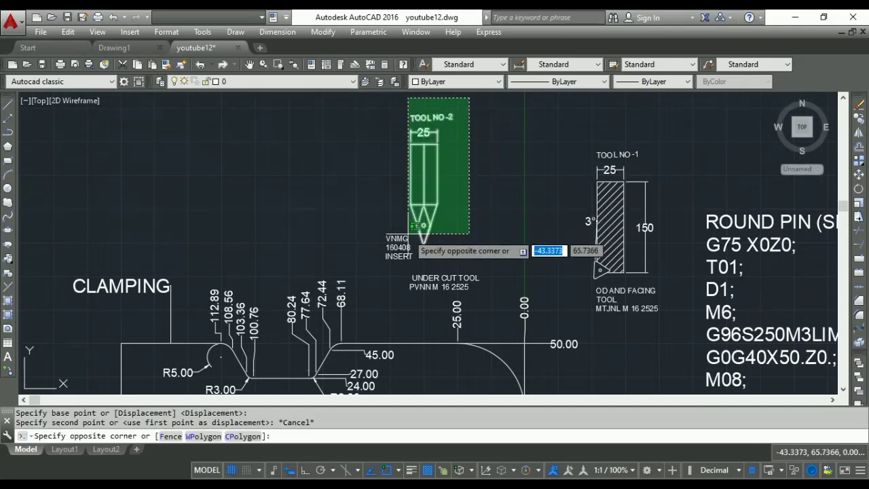
{"action": "left_click", "coordinate": [414, 231]}
{"action": "right_click", "coordinate": [413, 231]}
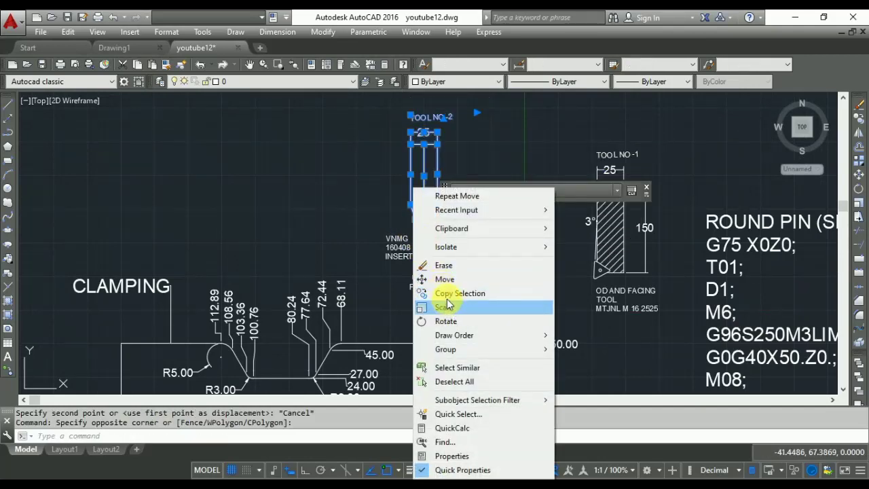
{"action": "left_click", "coordinate": [444, 279]}
{"action": "left_click", "coordinate": [423, 226]}
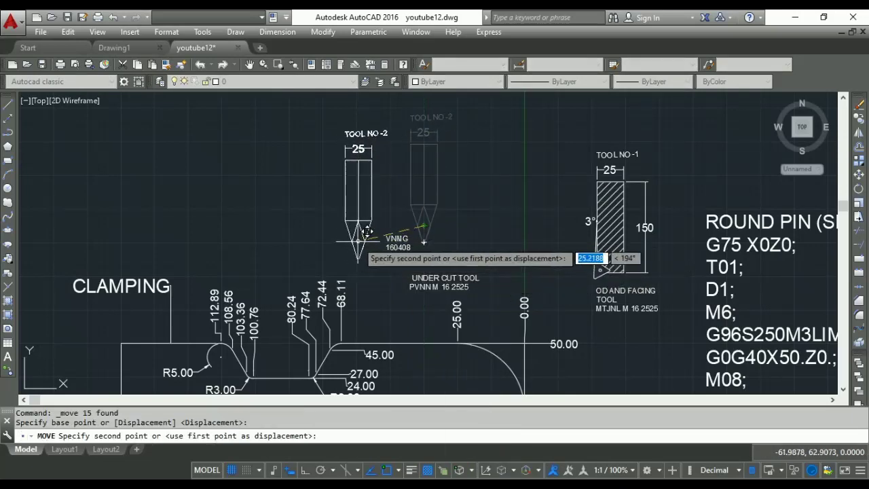
{"action": "scroll", "coordinate": [360, 232], "scroll_direction": "down", "scroll_amount": 2}
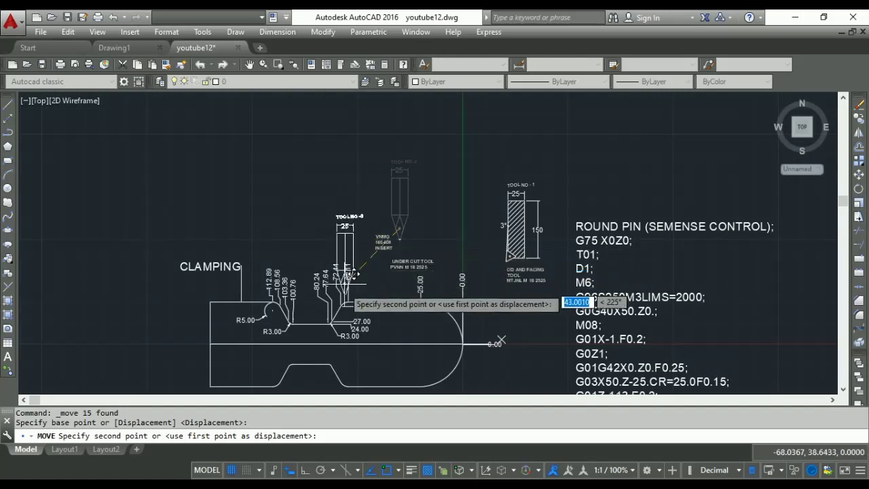
{"action": "scroll", "coordinate": [334, 306], "scroll_direction": "up", "scroll_amount": 3}
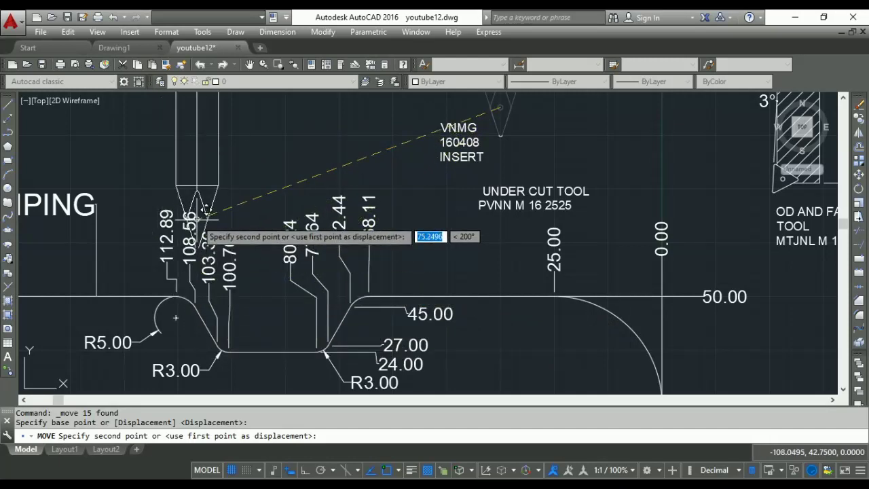
{"action": "key", "text": "Escape"}
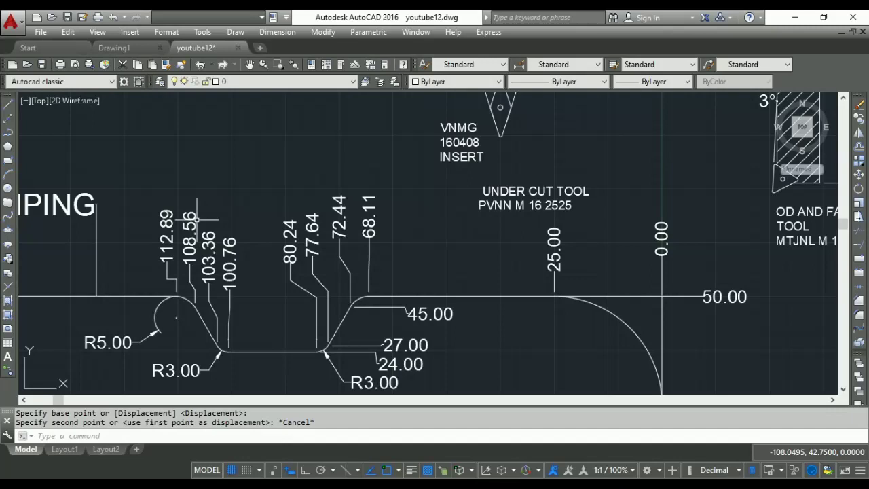
{"action": "scroll", "coordinate": [197, 219], "scroll_direction": "down", "scroll_amount": 3}
{"action": "scroll", "coordinate": [306, 190], "scroll_direction": "down", "scroll_amount": 2}
{"action": "scroll", "coordinate": [296, 188], "scroll_direction": "up", "scroll_amount": 2}
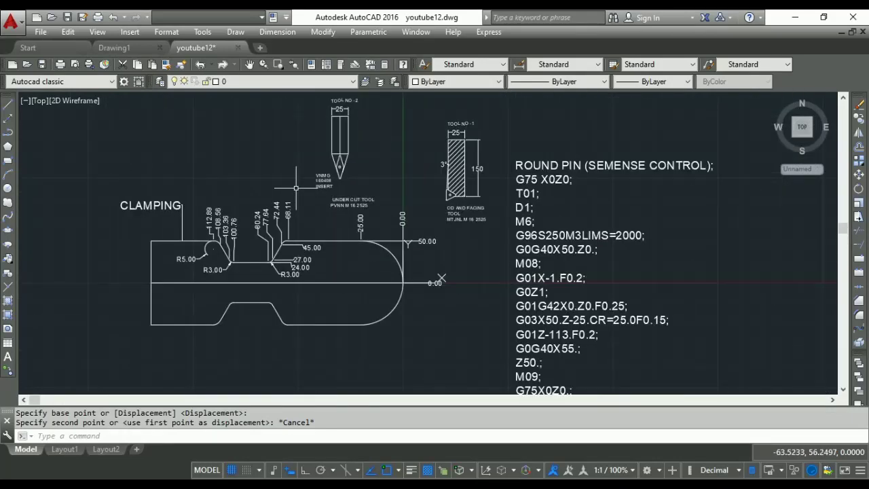
{"action": "scroll", "coordinate": [296, 189], "scroll_direction": "down", "scroll_amount": 1}
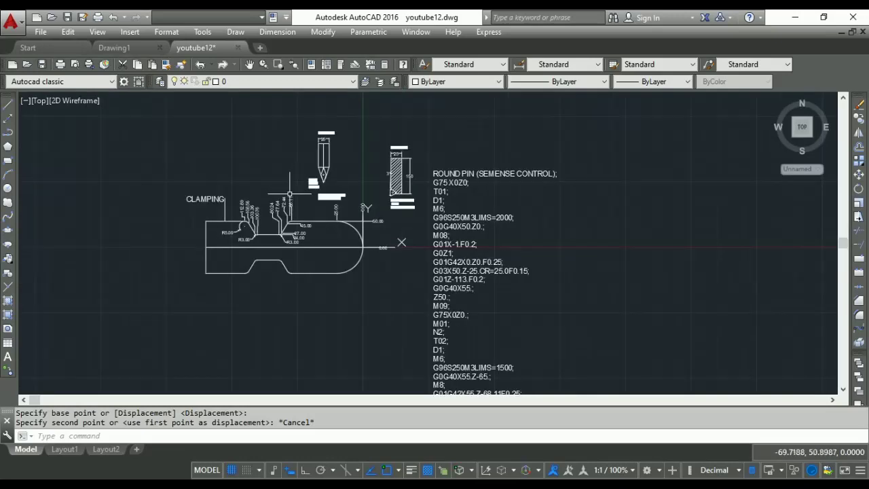
{"action": "scroll", "coordinate": [292, 192], "scroll_direction": "up", "scroll_amount": 1}
{"action": "scroll", "coordinate": [290, 194], "scroll_direction": "up", "scroll_amount": 1}
{"action": "scroll", "coordinate": [290, 194], "scroll_direction": "down", "scroll_amount": 2}
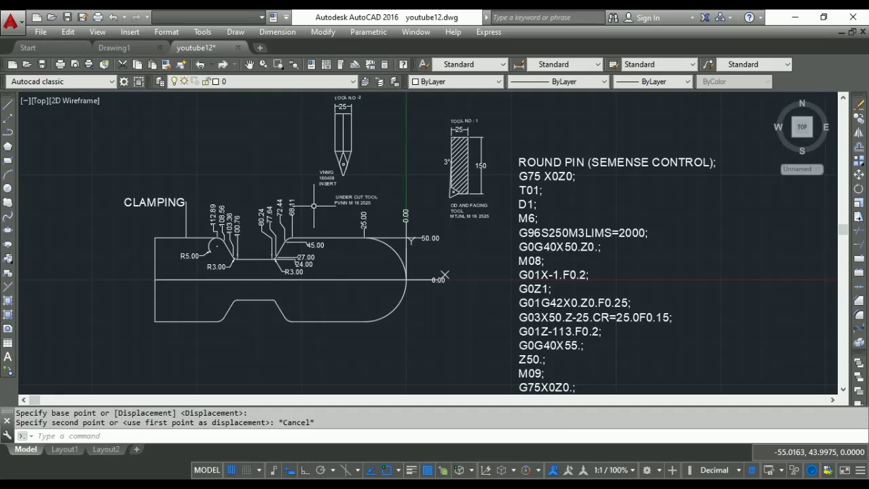
{"action": "scroll", "coordinate": [674, 168], "scroll_direction": "up", "scroll_amount": 3}
{"action": "scroll", "coordinate": [674, 168], "scroll_direction": "down", "scroll_amount": 3}
{"action": "scroll", "coordinate": [234, 296], "scroll_direction": "up", "scroll_amount": 2}
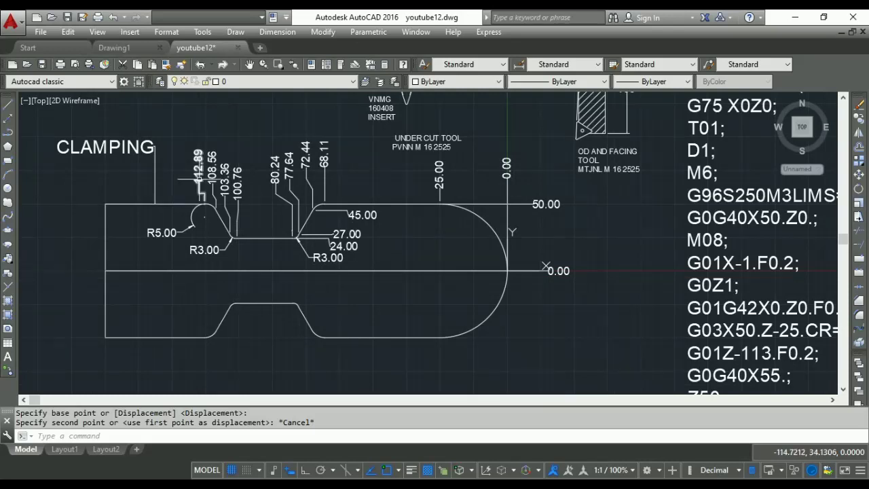
{"action": "scroll", "coordinate": [536, 206], "scroll_direction": "up", "scroll_amount": 2}
{"action": "scroll", "coordinate": [490, 210], "scroll_direction": "down", "scroll_amount": 2}
{"action": "scroll", "coordinate": [490, 210], "scroll_direction": "up", "scroll_amount": 2}
{"action": "scroll", "coordinate": [481, 211], "scroll_direction": "down", "scroll_amount": 2}
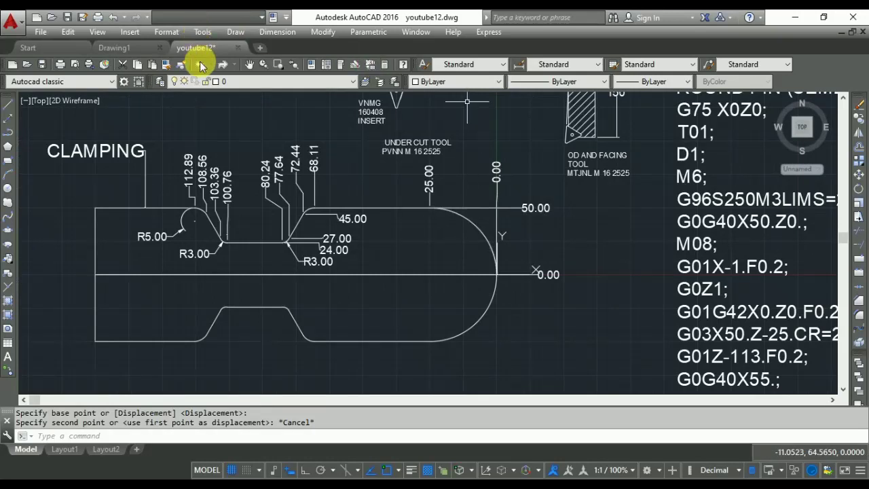
Step: Dimension the pin's large rounded end arc as R25.00, placing the label inside the arc
{"action": "left_click", "coordinate": [262, 32]}
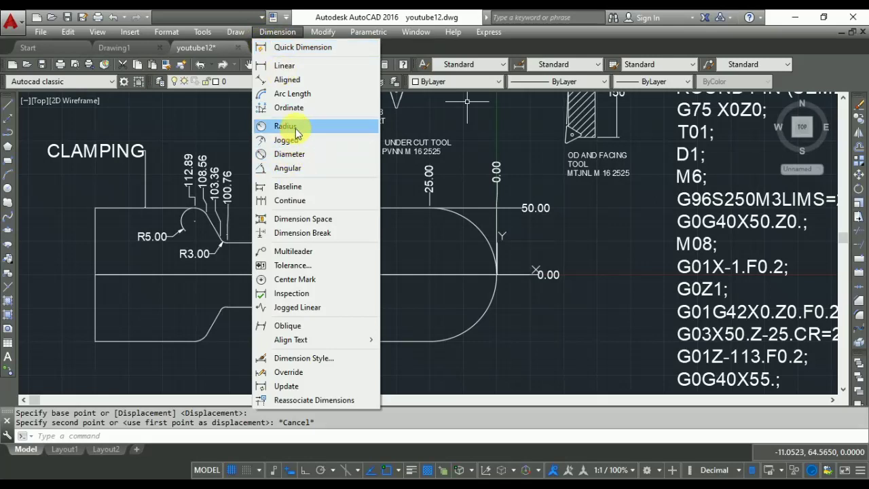
{"action": "left_click", "coordinate": [285, 126]}
{"action": "left_click", "coordinate": [483, 237]}
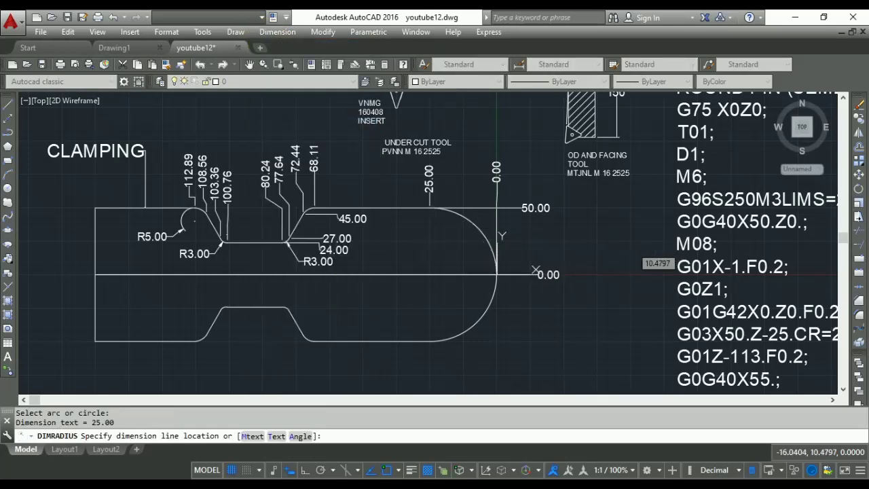
{"action": "left_click", "coordinate": [456, 243]}
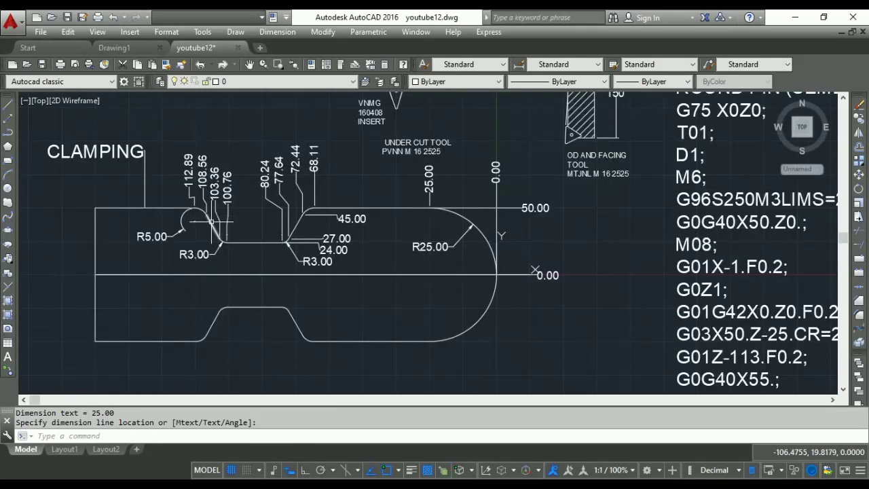
{"action": "scroll", "coordinate": [211, 222], "scroll_direction": "up", "scroll_amount": 2}
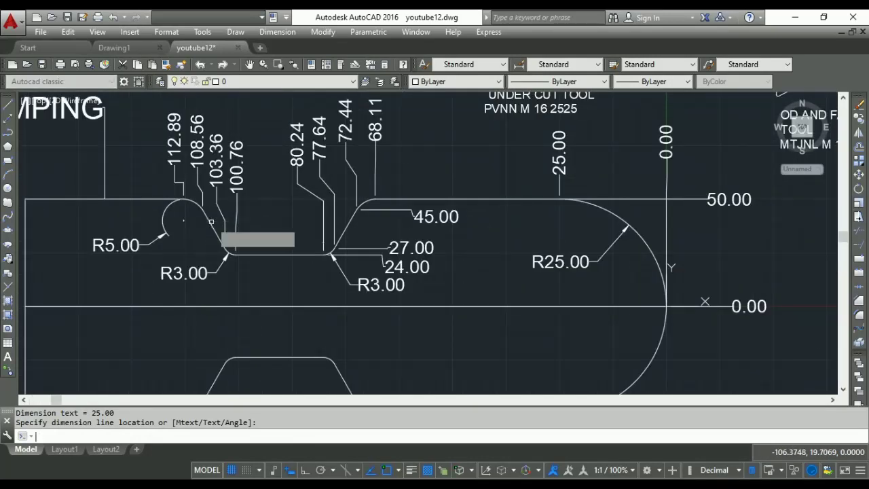
{"action": "key", "text": "Return"}
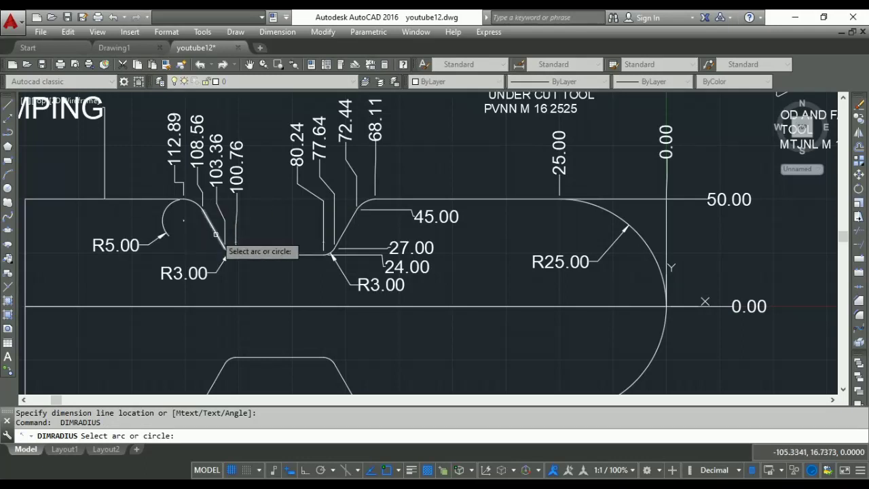
{"action": "scroll", "coordinate": [216, 235], "scroll_direction": "down", "scroll_amount": 2}
{"action": "key", "text": "Escape"}
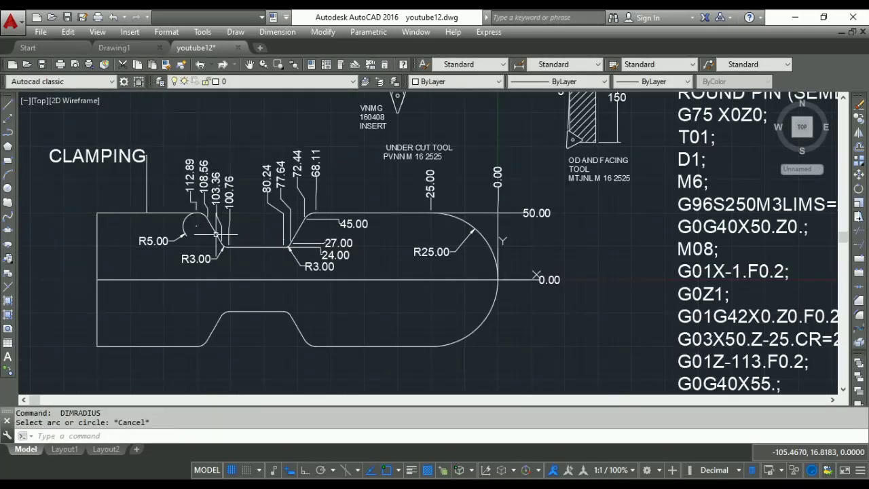
{"action": "scroll", "coordinate": [216, 235], "scroll_direction": "down", "scroll_amount": 2}
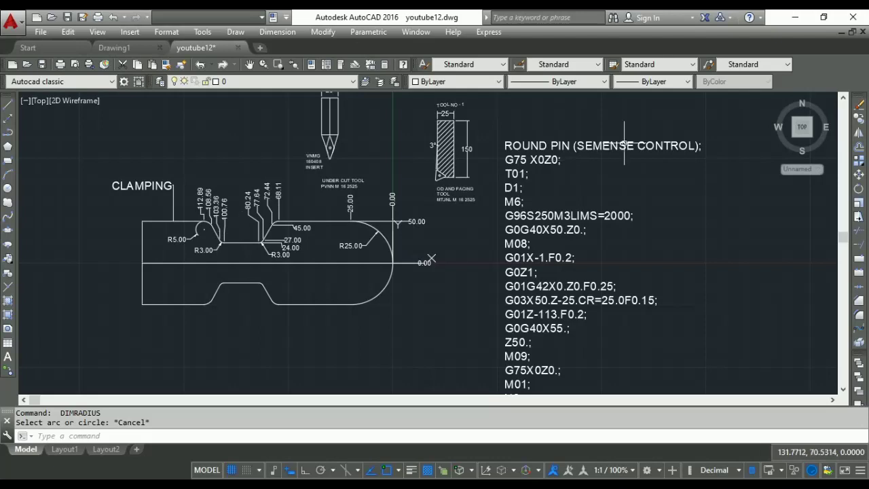
{"action": "scroll", "coordinate": [661, 125], "scroll_direction": "up", "scroll_amount": 2}
{"action": "scroll", "coordinate": [660, 124], "scroll_direction": "down", "scroll_amount": 2}
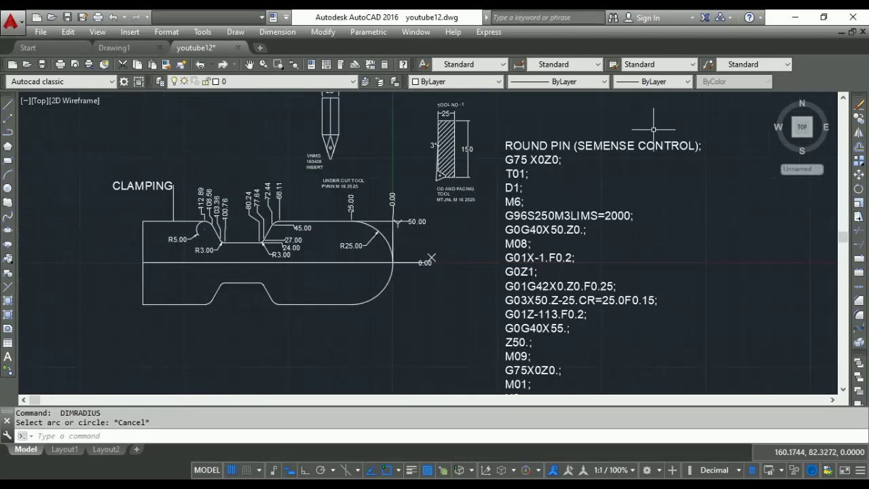
{"action": "scroll", "coordinate": [330, 212], "scroll_direction": "up", "scroll_amount": 2}
{"action": "scroll", "coordinate": [329, 212], "scroll_direction": "down", "scroll_amount": 2}
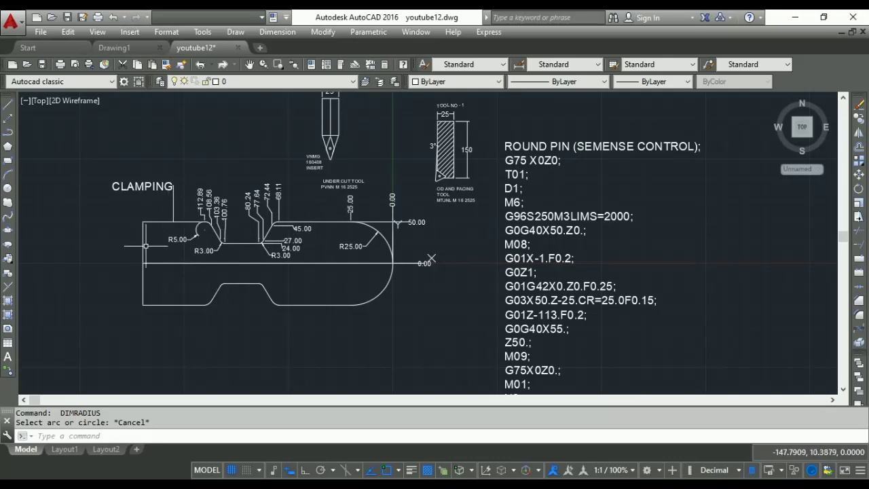
{"action": "scroll", "coordinate": [157, 243], "scroll_direction": "up", "scroll_amount": 2}
{"action": "scroll", "coordinate": [156, 242], "scroll_direction": "down", "scroll_amount": 2}
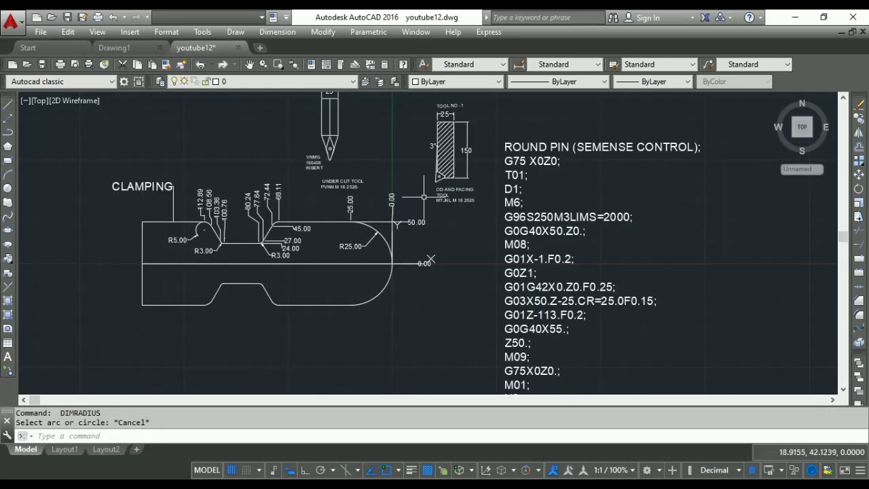
{"action": "scroll", "coordinate": [315, 226], "scroll_direction": "up", "scroll_amount": 2}
{"action": "scroll", "coordinate": [314, 226], "scroll_direction": "down", "scroll_amount": 2}
{"action": "scroll", "coordinate": [199, 226], "scroll_direction": "up", "scroll_amount": 2}
{"action": "scroll", "coordinate": [200, 226], "scroll_direction": "down", "scroll_amount": 2}
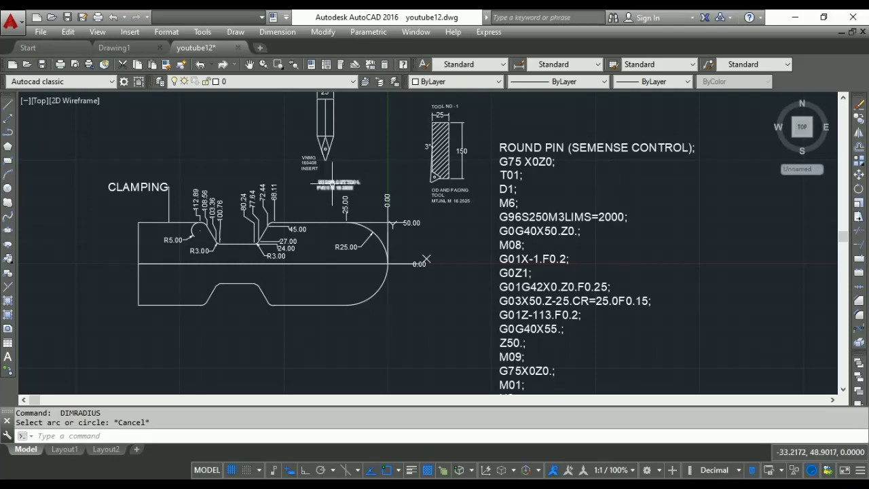
{"action": "scroll", "coordinate": [384, 255], "scroll_direction": "up", "scroll_amount": 2}
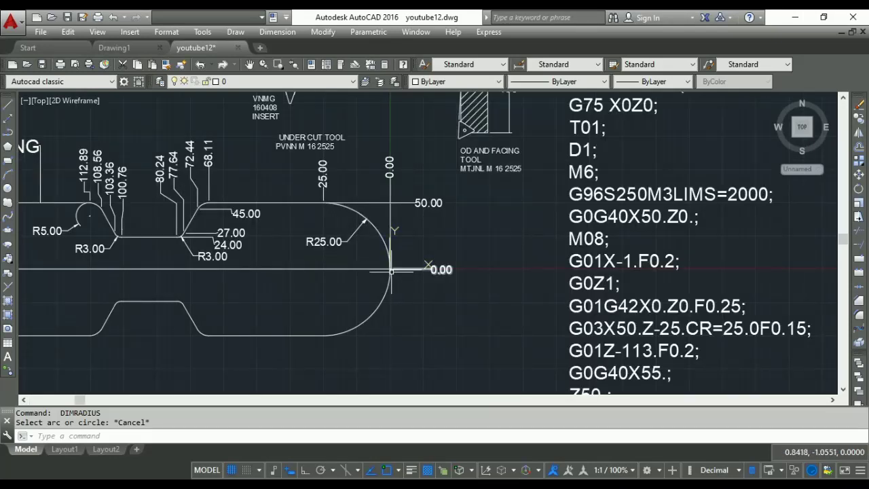
{"action": "scroll", "coordinate": [393, 270], "scroll_direction": "down", "scroll_amount": 2}
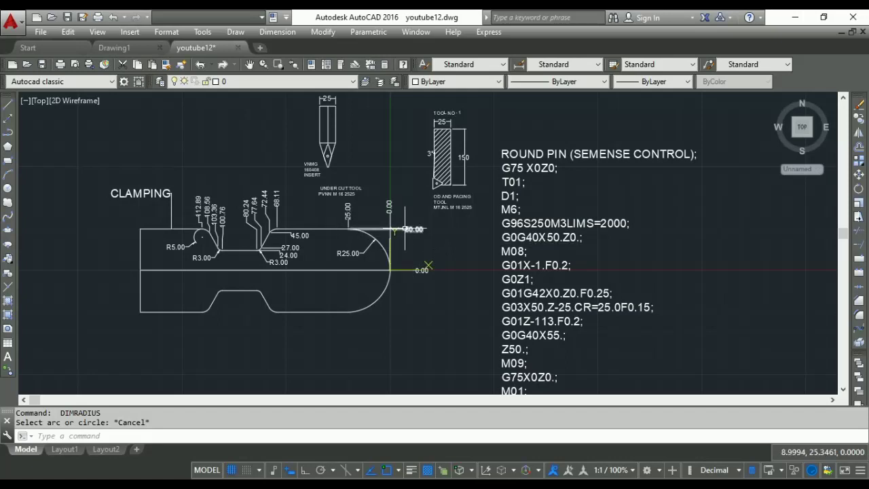
{"action": "scroll", "coordinate": [397, 230], "scroll_direction": "up", "scroll_amount": 2}
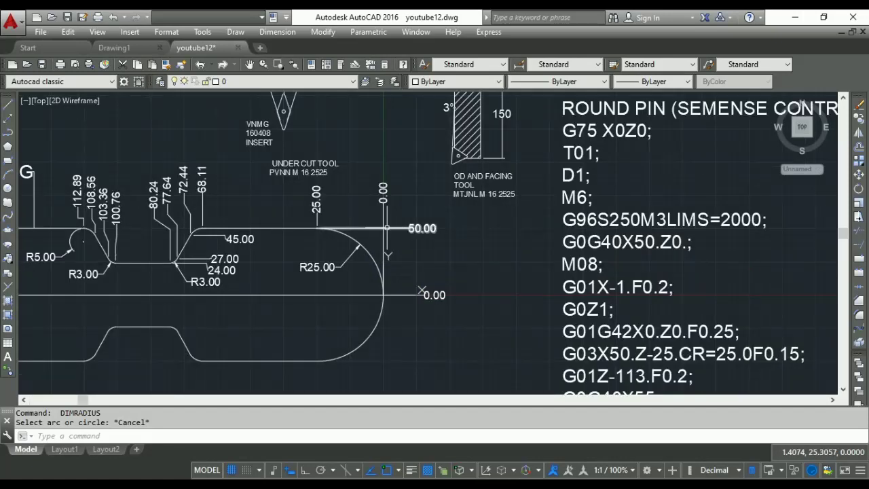
{"action": "scroll", "coordinate": [363, 228], "scroll_direction": "down", "scroll_amount": 4}
{"action": "scroll", "coordinate": [364, 228], "scroll_direction": "up", "scroll_amount": 4}
{"action": "scroll", "coordinate": [421, 230], "scroll_direction": "down", "scroll_amount": 4}
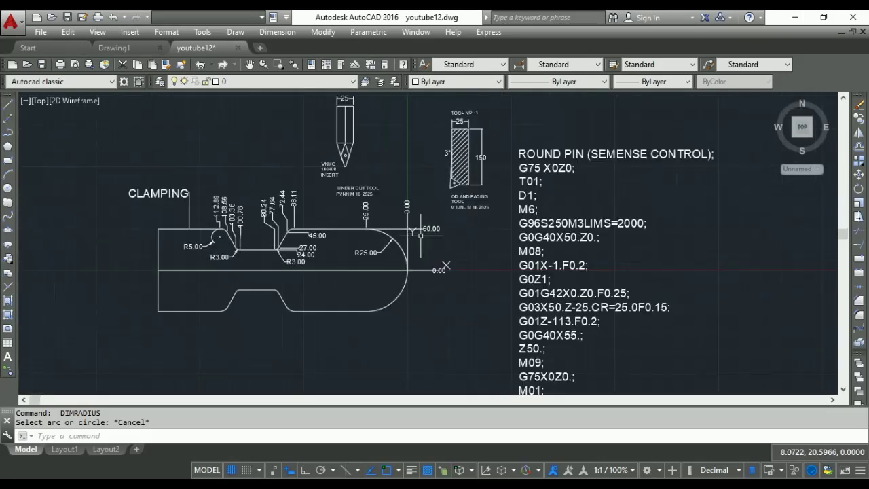
{"action": "scroll", "coordinate": [406, 231], "scroll_direction": "up", "scroll_amount": 4}
{"action": "scroll", "coordinate": [475, 170], "scroll_direction": "down", "scroll_amount": 2}
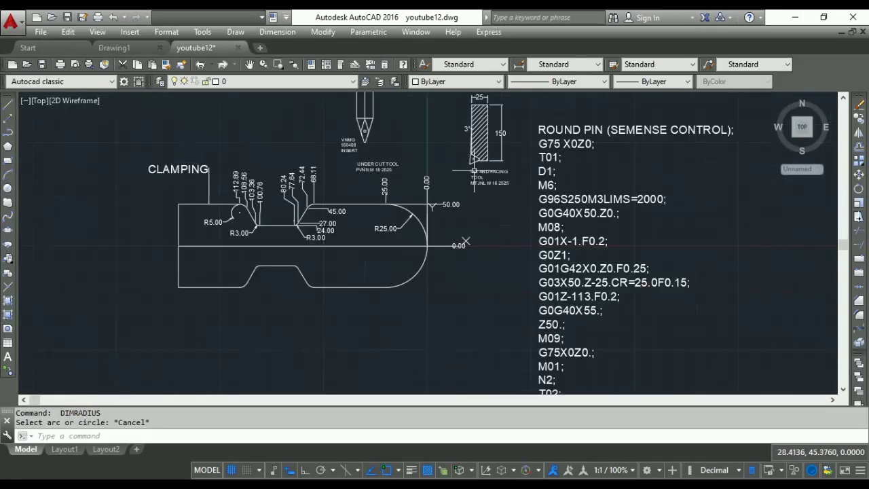
{"action": "scroll", "coordinate": [491, 105], "scroll_direction": "up", "scroll_amount": 2}
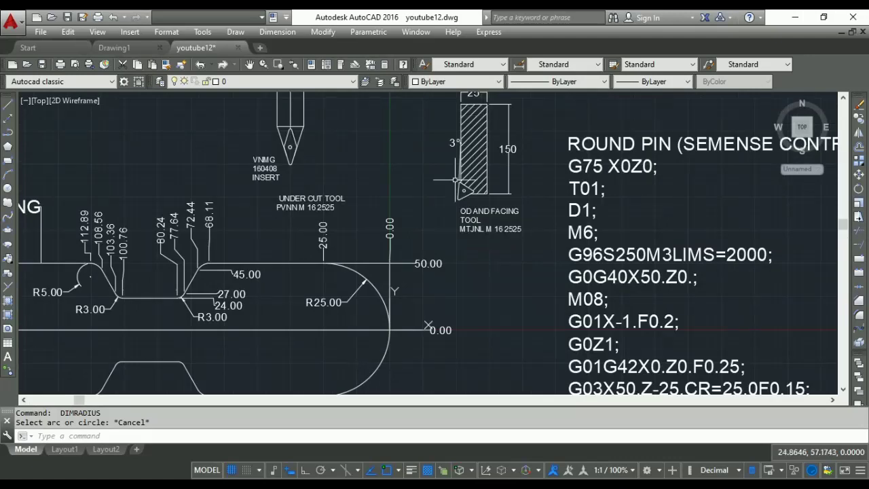
{"action": "scroll", "coordinate": [415, 251], "scroll_direction": "down", "scroll_amount": 2}
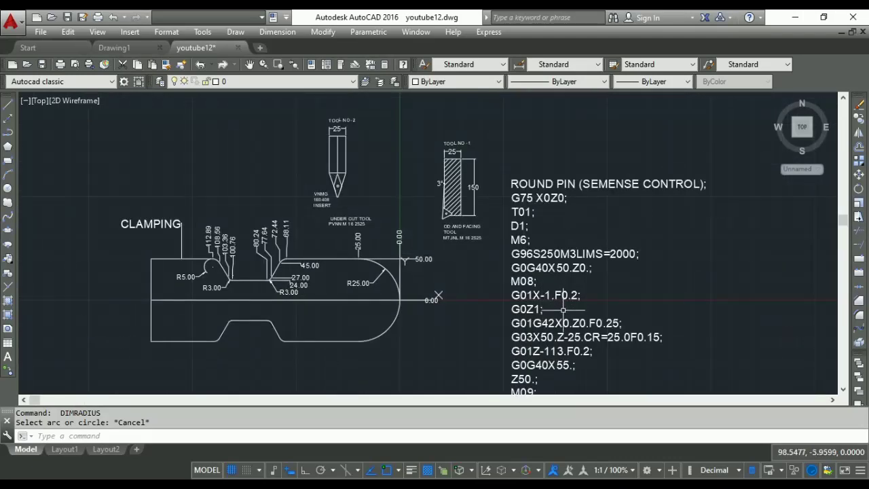
{"action": "mouse_move", "coordinate": [536, 272]}
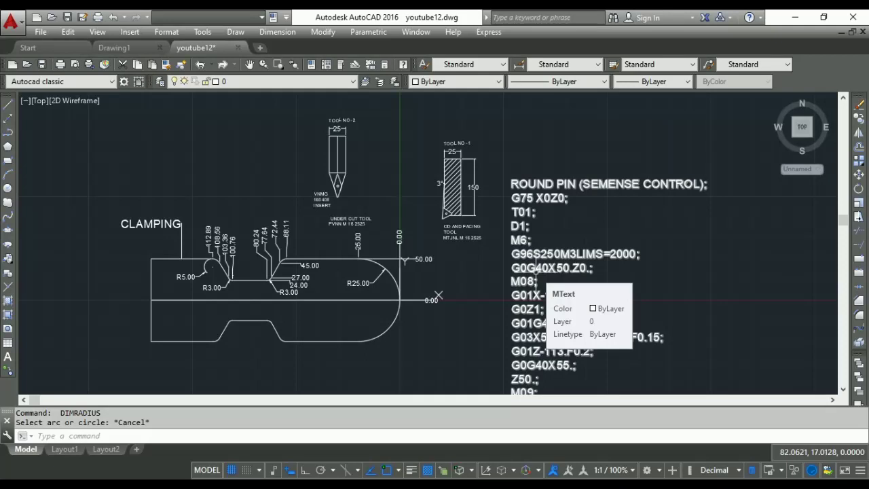
{"action": "scroll", "coordinate": [536, 272], "scroll_direction": "up", "scroll_amount": 3}
{"action": "scroll", "coordinate": [523, 270], "scroll_direction": "up", "scroll_amount": 3}
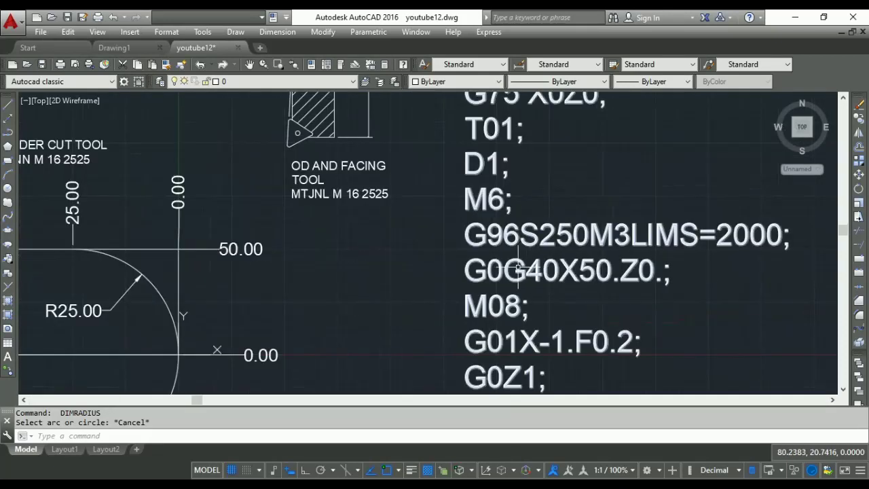
{"action": "scroll", "coordinate": [513, 270], "scroll_direction": "down", "scroll_amount": 3}
{"action": "scroll", "coordinate": [519, 273], "scroll_direction": "up", "scroll_amount": 2}
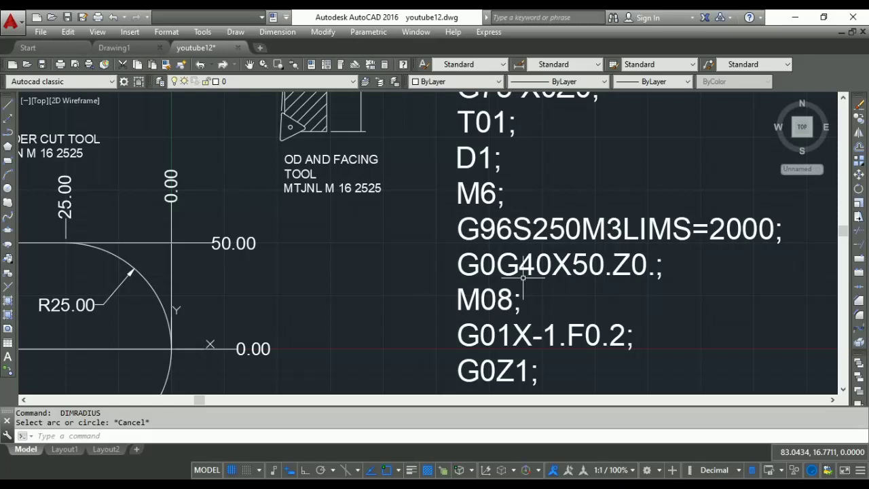
{"action": "scroll", "coordinate": [514, 266], "scroll_direction": "down", "scroll_amount": 4}
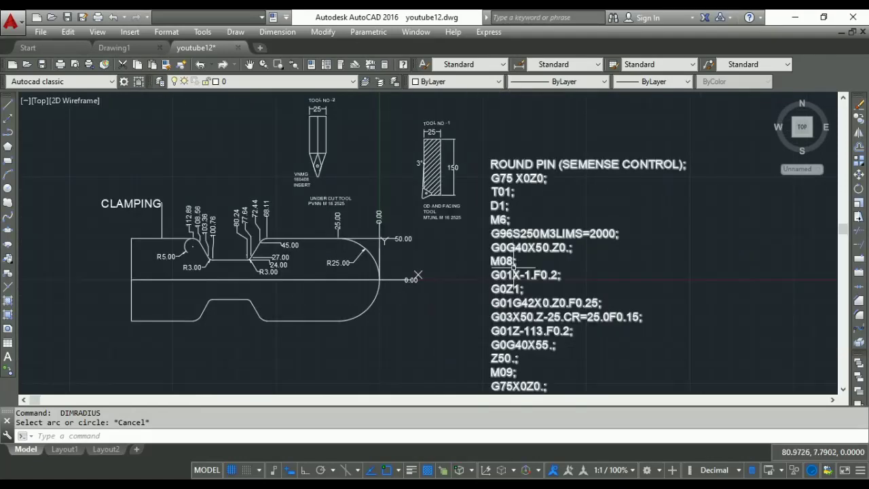
{"action": "scroll", "coordinate": [514, 269], "scroll_direction": "up", "scroll_amount": 2}
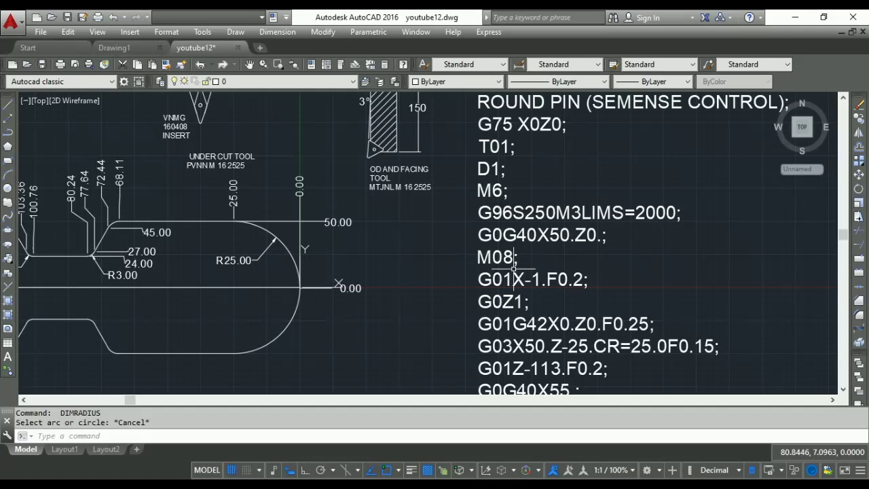
{"action": "scroll", "coordinate": [513, 267], "scroll_direction": "down", "scroll_amount": 2}
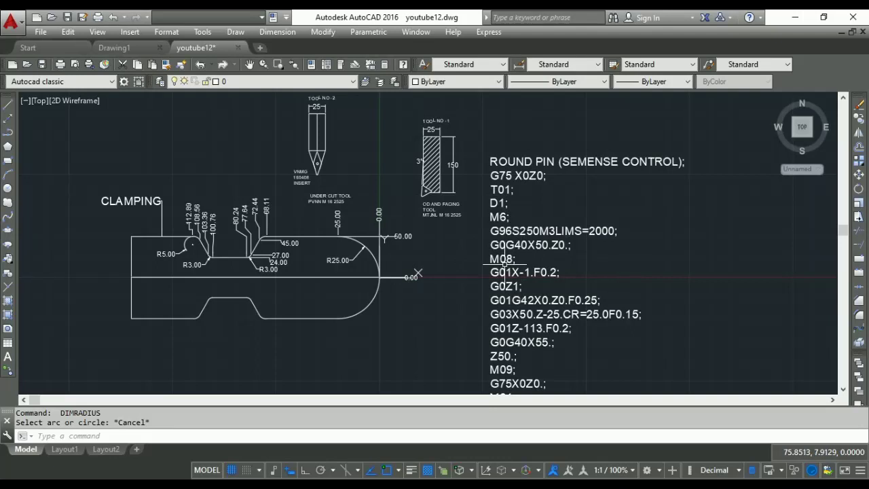
{"action": "scroll", "coordinate": [536, 275], "scroll_direction": "up", "scroll_amount": 2}
{"action": "scroll", "coordinate": [539, 278], "scroll_direction": "down", "scroll_amount": 2}
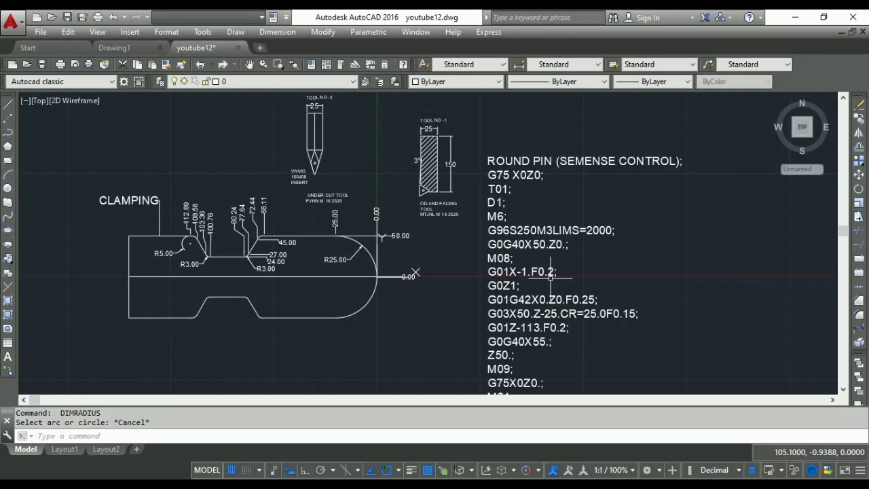
{"action": "scroll", "coordinate": [549, 275], "scroll_direction": "down", "scroll_amount": 1}
{"action": "scroll", "coordinate": [536, 268], "scroll_direction": "up", "scroll_amount": 3}
{"action": "scroll", "coordinate": [523, 242], "scroll_direction": "up", "scroll_amount": 1}
{"action": "scroll", "coordinate": [521, 242], "scroll_direction": "down", "scroll_amount": 2}
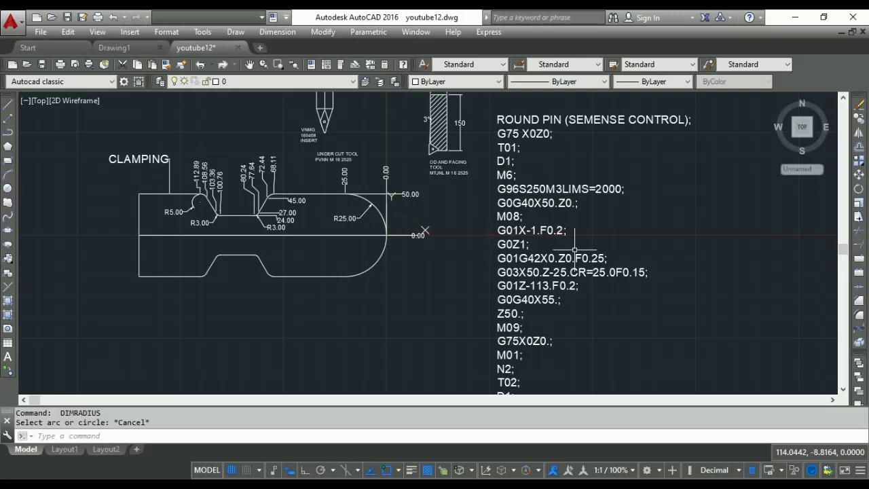
{"action": "scroll", "coordinate": [573, 271], "scroll_direction": "up", "scroll_amount": 2}
{"action": "scroll", "coordinate": [569, 271], "scroll_direction": "down", "scroll_amount": 2}
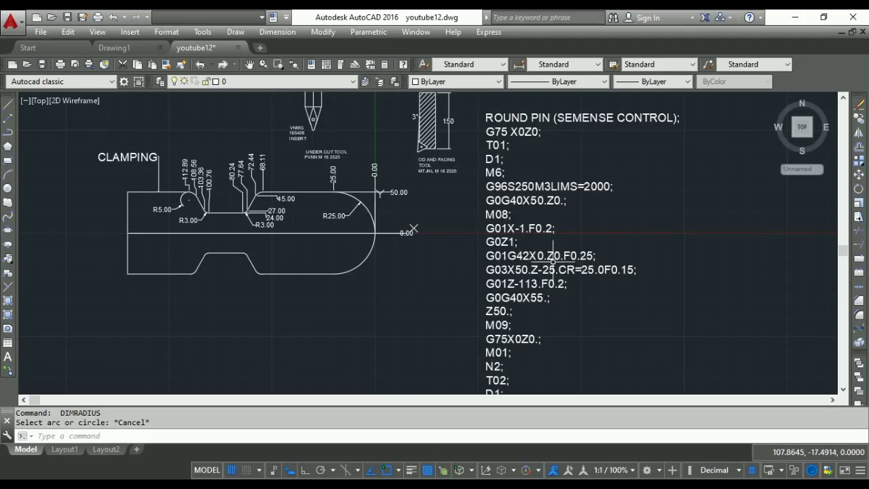
{"action": "scroll", "coordinate": [381, 229], "scroll_direction": "up", "scroll_amount": 5}
{"action": "scroll", "coordinate": [381, 229], "scroll_direction": "down", "scroll_amount": 5}
{"action": "scroll", "coordinate": [366, 203], "scroll_direction": "down", "scroll_amount": 2}
{"action": "scroll", "coordinate": [404, 178], "scroll_direction": "up", "scroll_amount": 4}
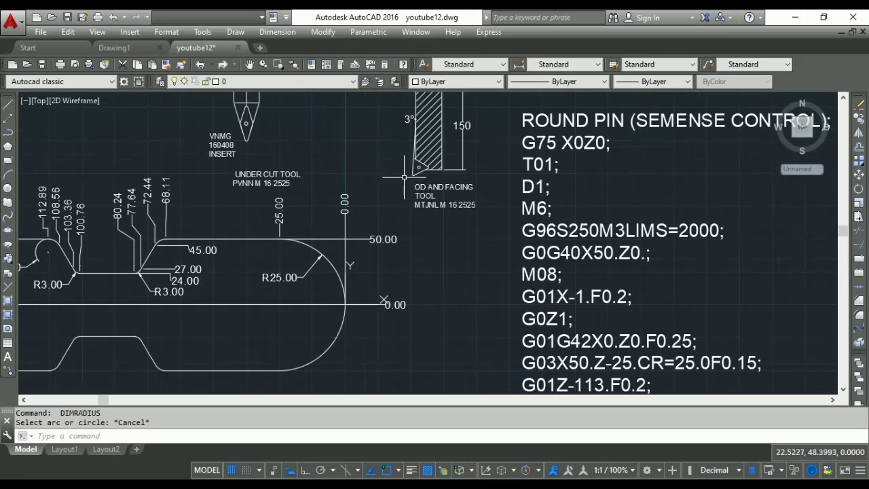
{"action": "scroll", "coordinate": [404, 178], "scroll_direction": "down", "scroll_amount": 2}
{"action": "left_click", "coordinate": [445, 102]}
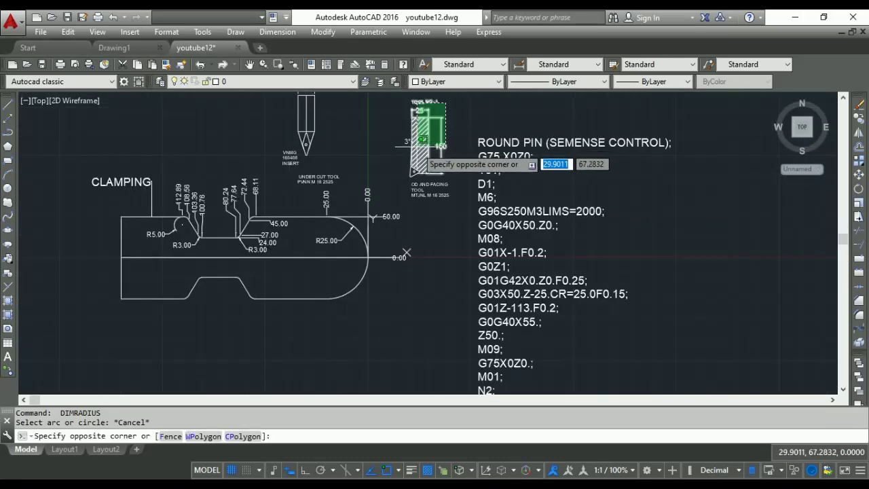
{"action": "left_click", "coordinate": [403, 178]}
{"action": "right_click", "coordinate": [403, 178]}
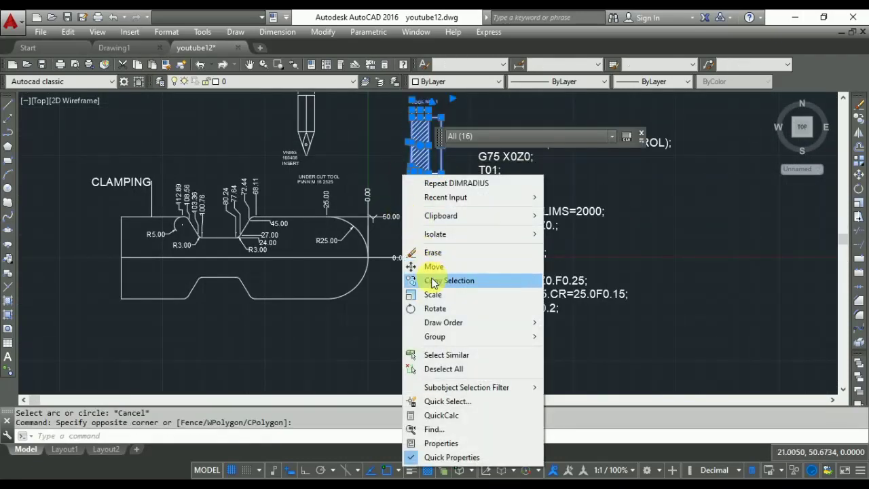
{"action": "left_click", "coordinate": [430, 266]}
{"action": "left_click", "coordinate": [417, 170]}
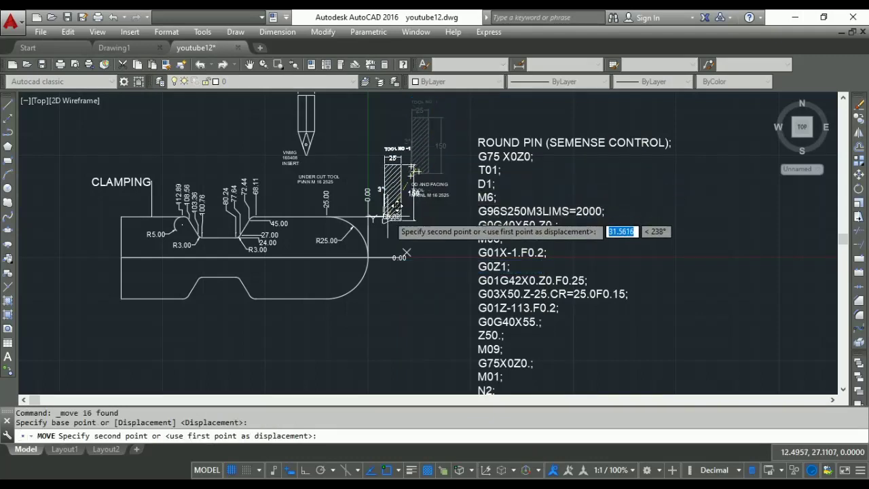
{"action": "scroll", "coordinate": [377, 239], "scroll_direction": "up", "scroll_amount": 3}
{"action": "scroll", "coordinate": [381, 236], "scroll_direction": "up", "scroll_amount": 2}
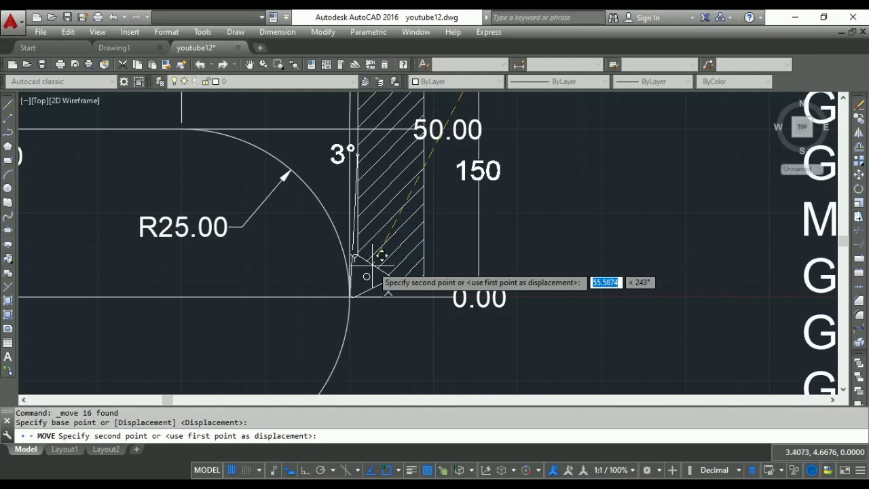
{"action": "key", "text": "Escape"}
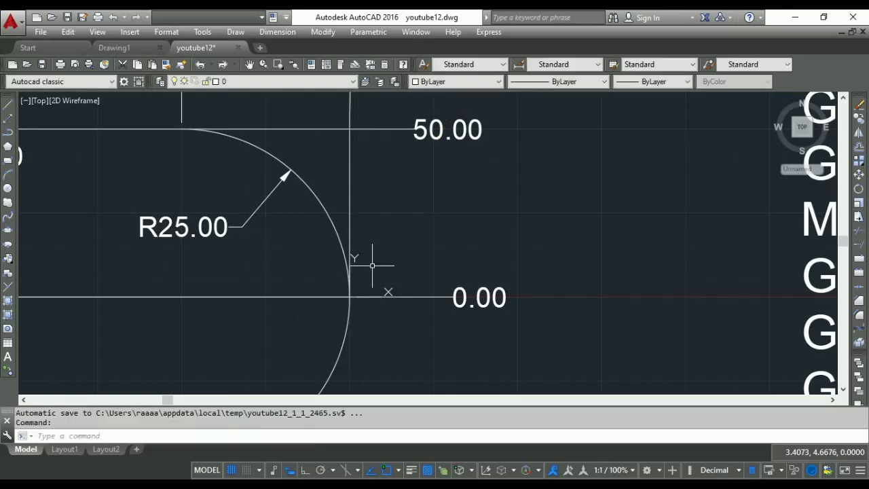
{"action": "scroll", "coordinate": [372, 266], "scroll_direction": "down", "scroll_amount": 2}
{"action": "scroll", "coordinate": [372, 258], "scroll_direction": "down", "scroll_amount": 2}
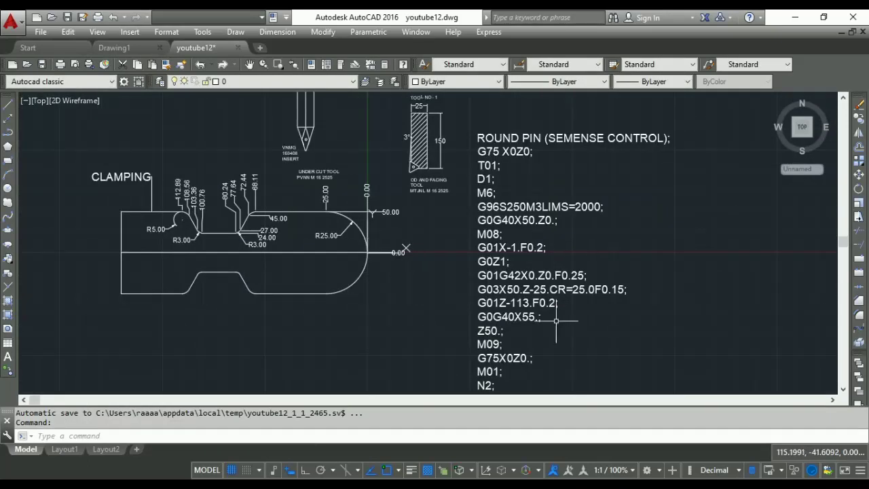
{"action": "scroll", "coordinate": [556, 321], "scroll_direction": "up", "scroll_amount": 3}
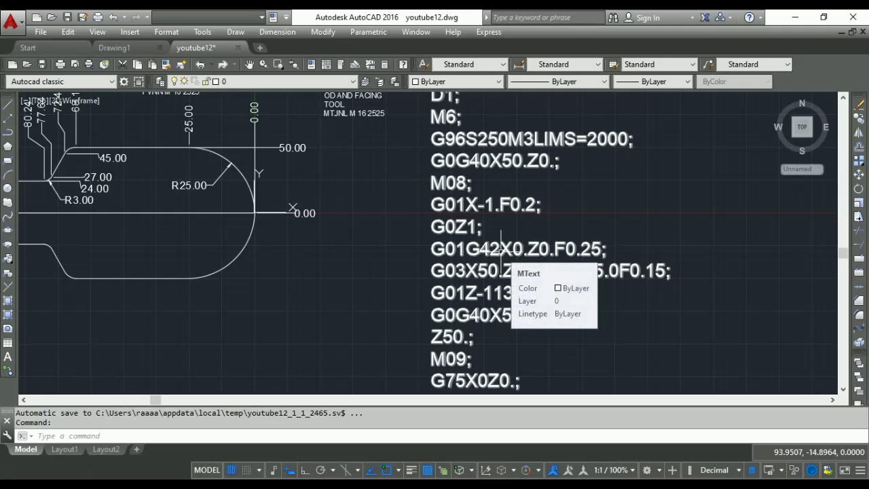
{"action": "scroll", "coordinate": [500, 250], "scroll_direction": "down", "scroll_amount": 2}
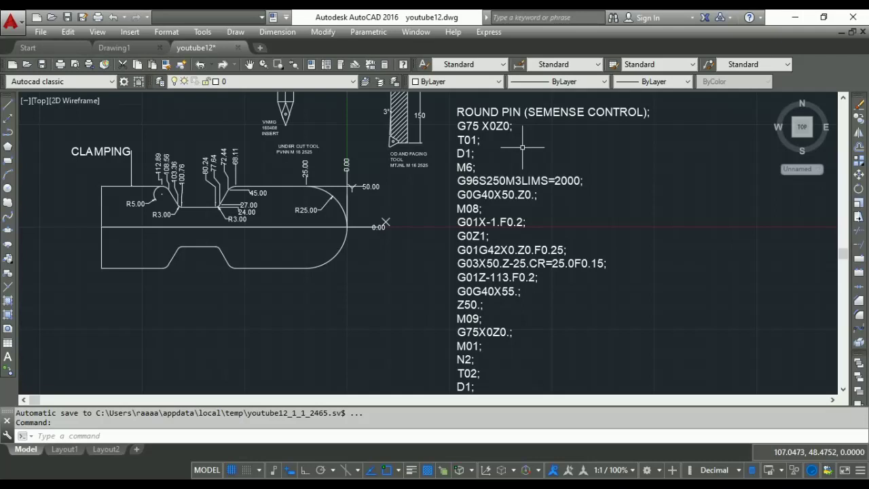
{"action": "scroll", "coordinate": [450, 262], "scroll_direction": "up", "scroll_amount": 2}
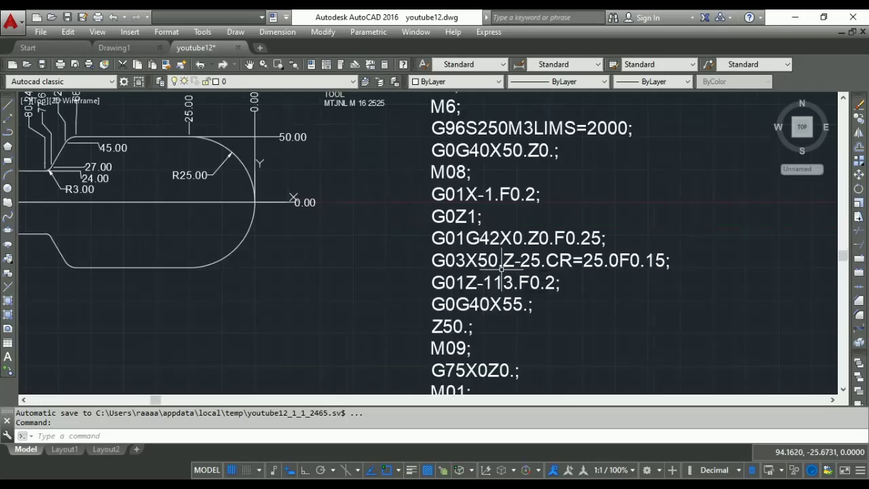
{"action": "scroll", "coordinate": [451, 262], "scroll_direction": "down", "scroll_amount": 2}
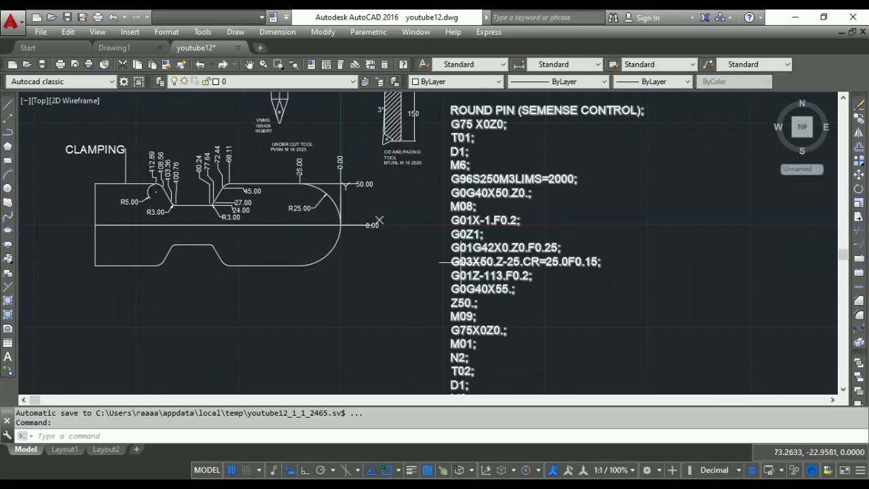
{"action": "scroll", "coordinate": [462, 261], "scroll_direction": "up", "scroll_amount": 3}
{"action": "scroll", "coordinate": [462, 261], "scroll_direction": "down", "scroll_amount": 3}
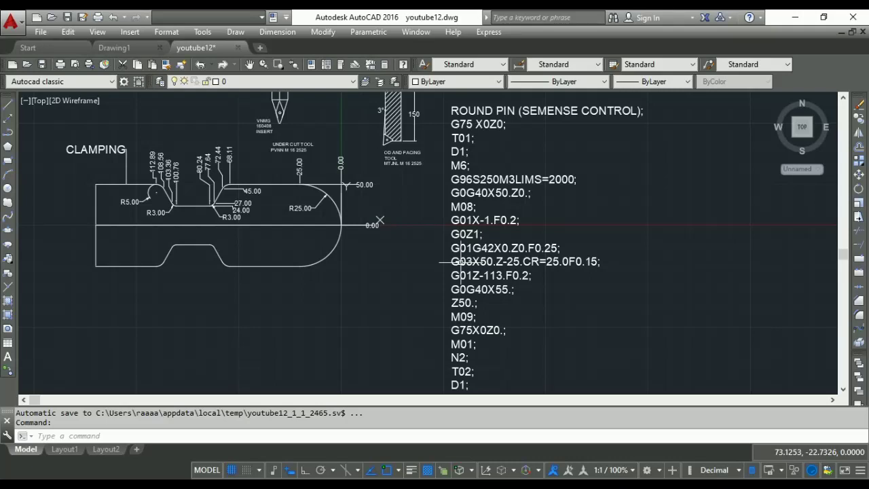
{"action": "scroll", "coordinate": [462, 262], "scroll_direction": "up", "scroll_amount": 2}
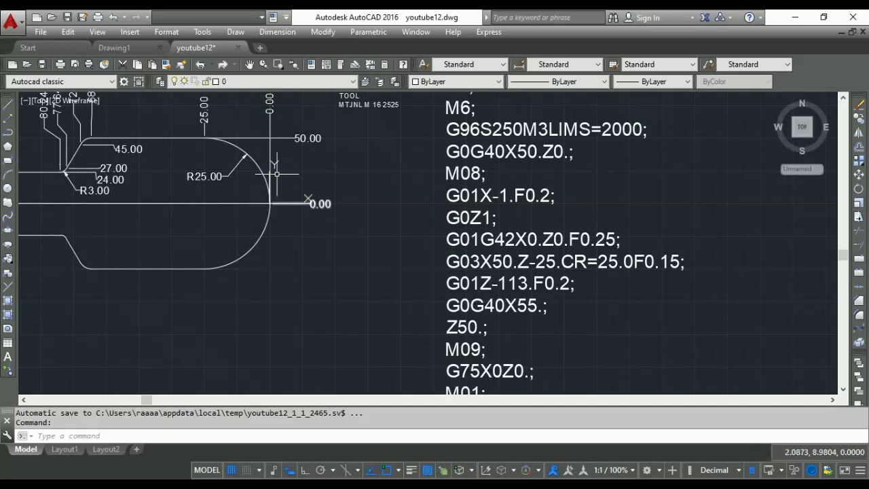
{"action": "scroll", "coordinate": [394, 229], "scroll_direction": "down", "scroll_amount": 2}
{"action": "scroll", "coordinate": [349, 190], "scroll_direction": "up", "scroll_amount": 2}
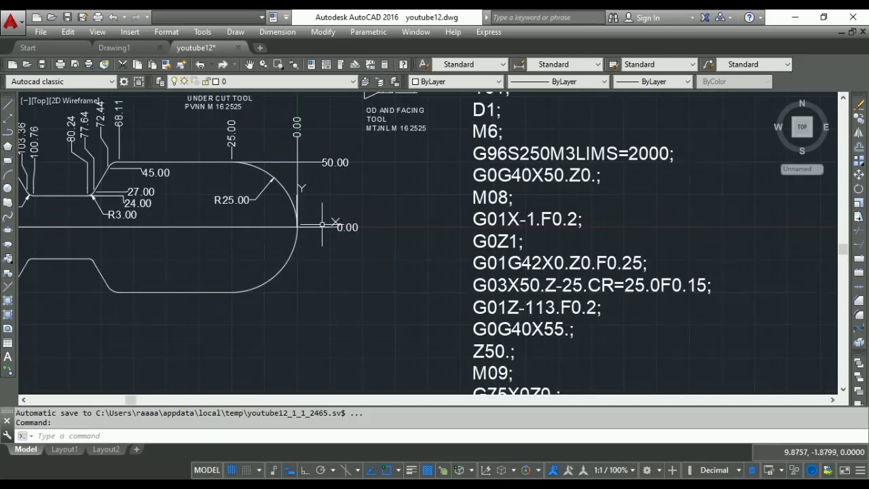
{"action": "scroll", "coordinate": [299, 190], "scroll_direction": "down", "scroll_amount": 2}
{"action": "scroll", "coordinate": [368, 226], "scroll_direction": "up", "scroll_amount": 2}
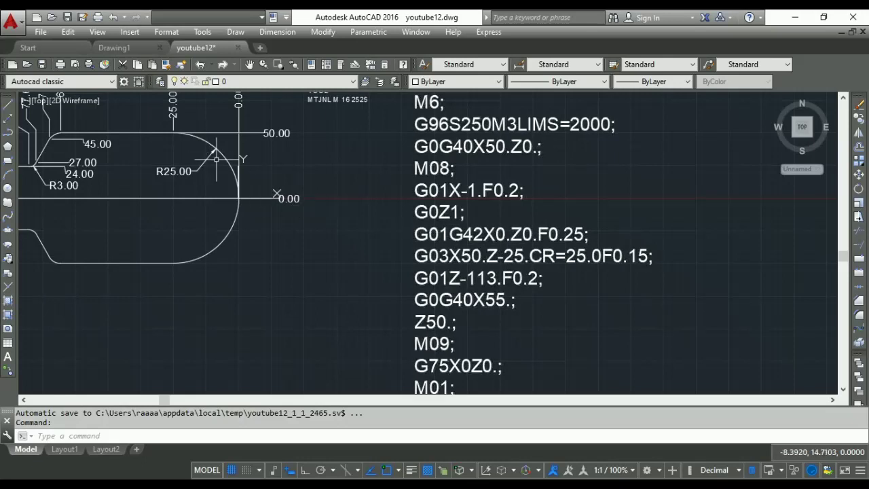
{"action": "scroll", "coordinate": [217, 158], "scroll_direction": "down", "scroll_amount": 2}
{"action": "scroll", "coordinate": [272, 156], "scroll_direction": "up", "scroll_amount": 1}
{"action": "scroll", "coordinate": [326, 155], "scroll_direction": "down", "scroll_amount": 2}
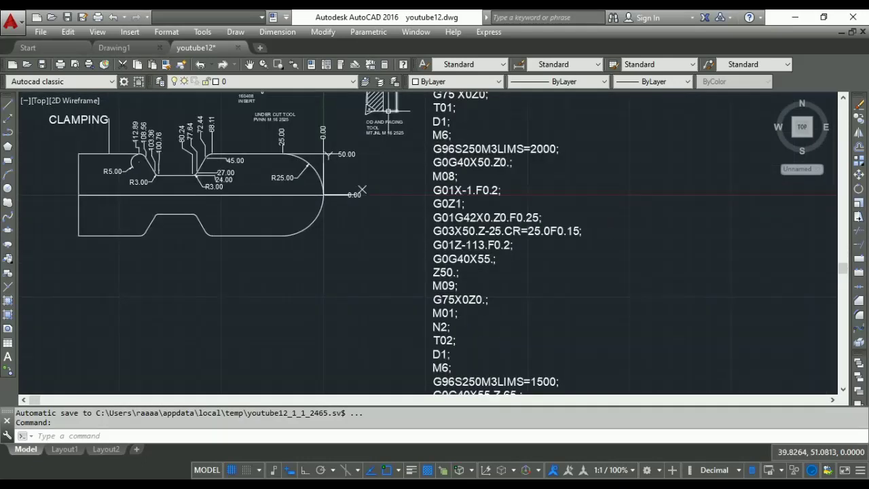
{"action": "scroll", "coordinate": [387, 115], "scroll_direction": "up", "scroll_amount": 2}
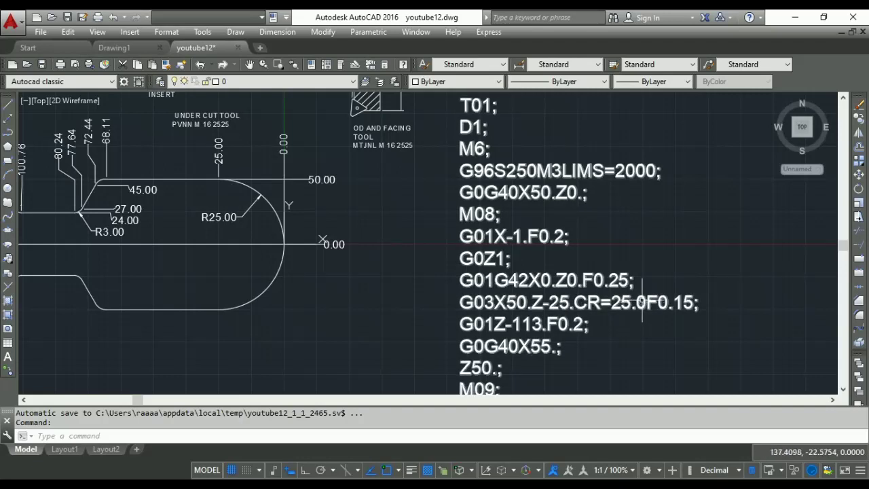
{"action": "scroll", "coordinate": [642, 299], "scroll_direction": "down", "scroll_amount": 1}
{"action": "scroll", "coordinate": [669, 301], "scroll_direction": "up", "scroll_amount": 1}
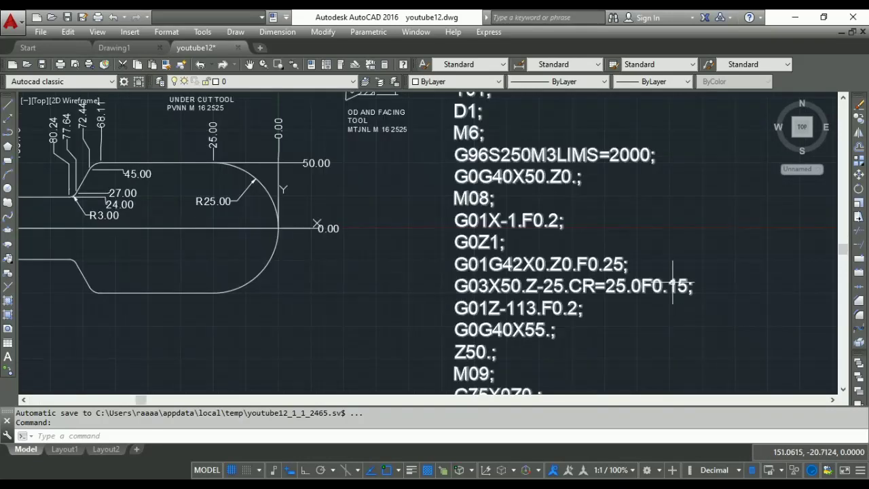
{"action": "scroll", "coordinate": [537, 288], "scroll_direction": "down", "scroll_amount": 1}
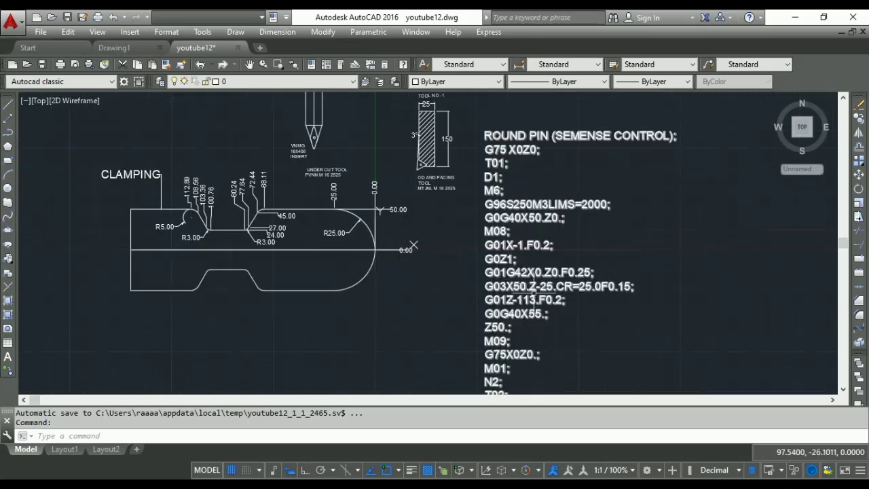
{"action": "scroll", "coordinate": [533, 295], "scroll_direction": "up", "scroll_amount": 1}
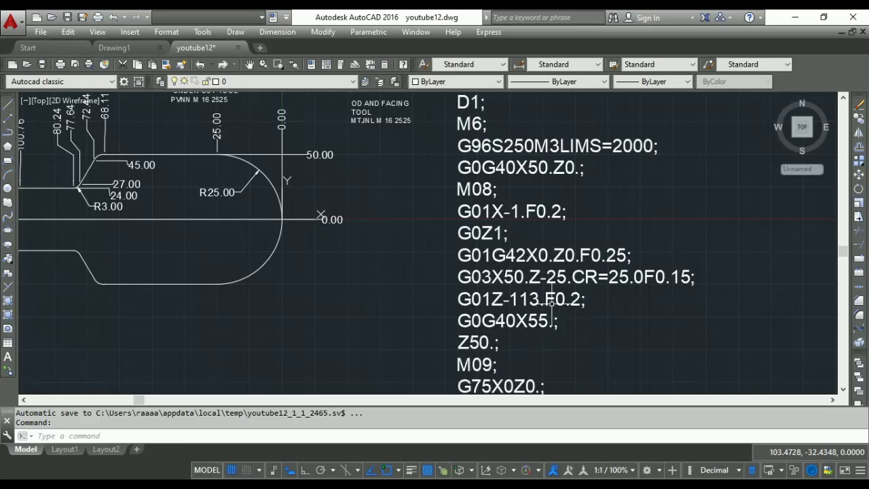
{"action": "scroll", "coordinate": [551, 299], "scroll_direction": "down", "scroll_amount": 1}
{"action": "scroll", "coordinate": [218, 182], "scroll_direction": "up", "scroll_amount": 1}
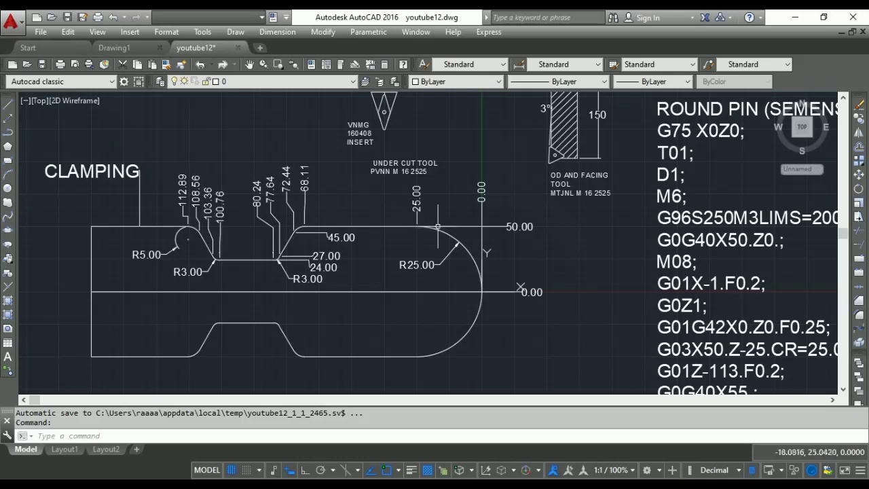
{"action": "scroll", "coordinate": [182, 225], "scroll_direction": "up", "scroll_amount": 1}
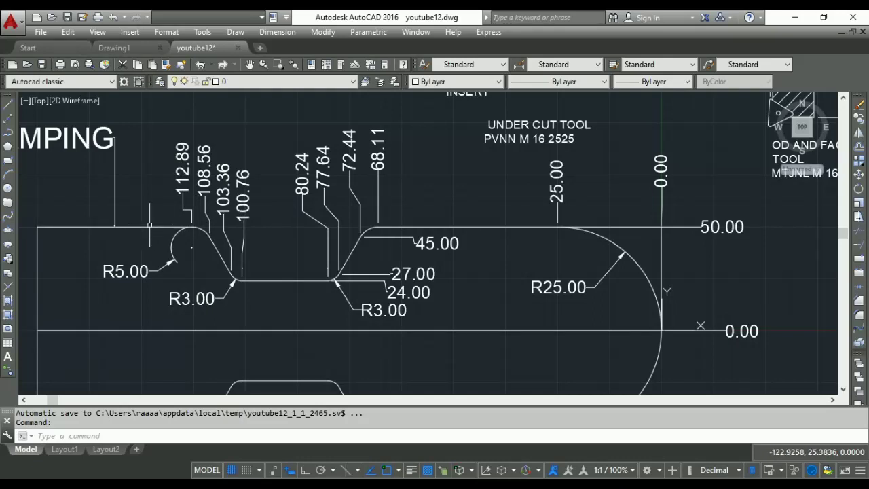
{"action": "scroll", "coordinate": [149, 224], "scroll_direction": "down", "scroll_amount": 5}
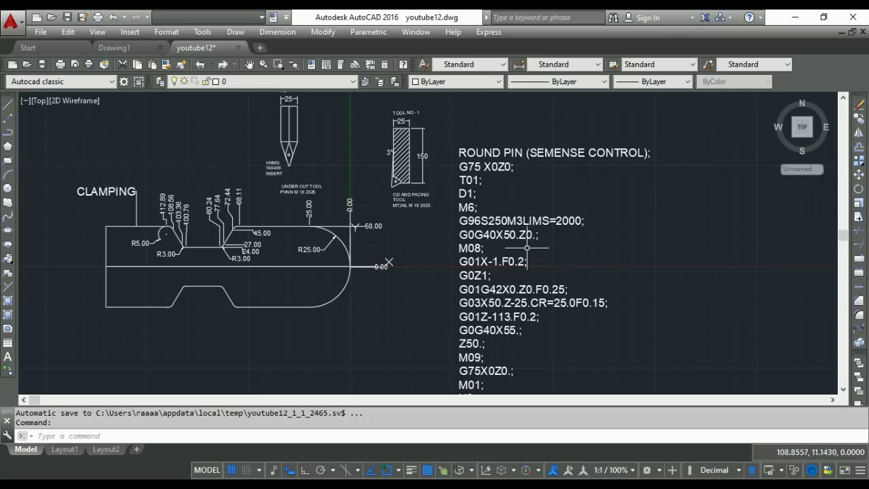
{"action": "scroll", "coordinate": [526, 248], "scroll_direction": "down", "scroll_amount": 1}
{"action": "scroll", "coordinate": [514, 279], "scroll_direction": "up", "scroll_amount": 1}
{"action": "scroll", "coordinate": [514, 278], "scroll_direction": "up", "scroll_amount": 2}
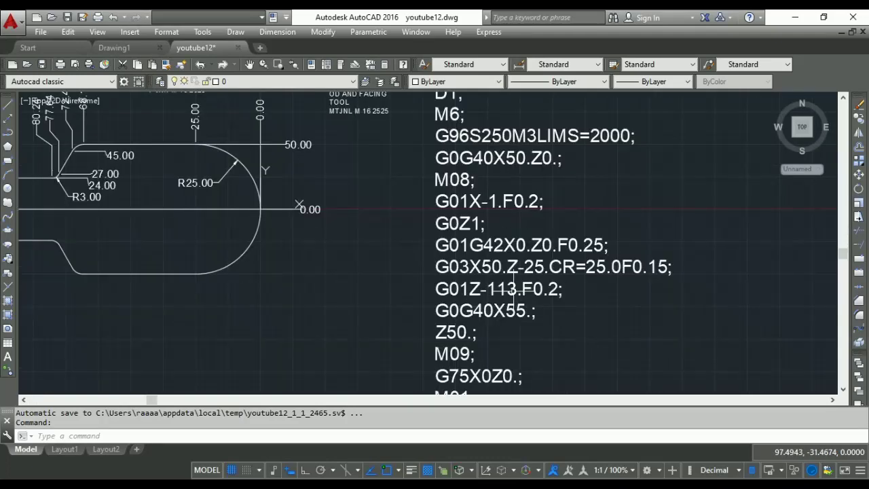
{"action": "scroll", "coordinate": [514, 279], "scroll_direction": "down", "scroll_amount": 1}
{"action": "scroll", "coordinate": [522, 289], "scroll_direction": "up", "scroll_amount": 1}
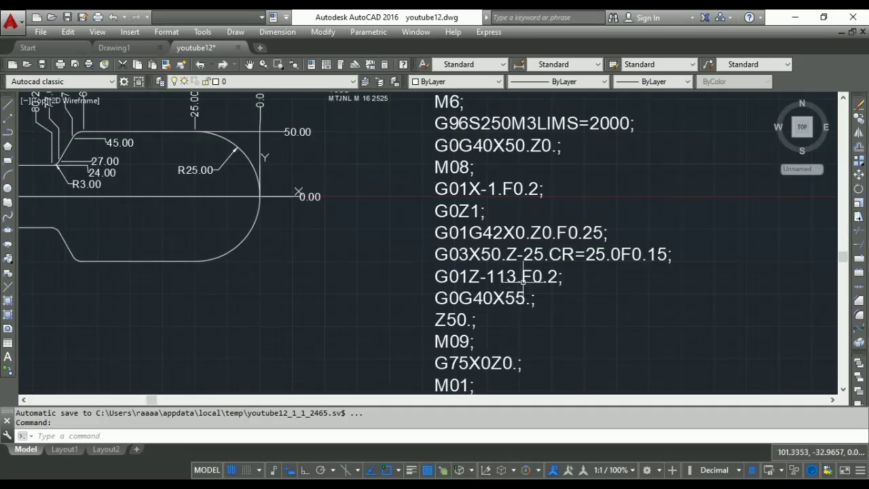
{"action": "scroll", "coordinate": [523, 281], "scroll_direction": "down", "scroll_amount": 1}
{"action": "scroll", "coordinate": [523, 296], "scroll_direction": "up", "scroll_amount": 1}
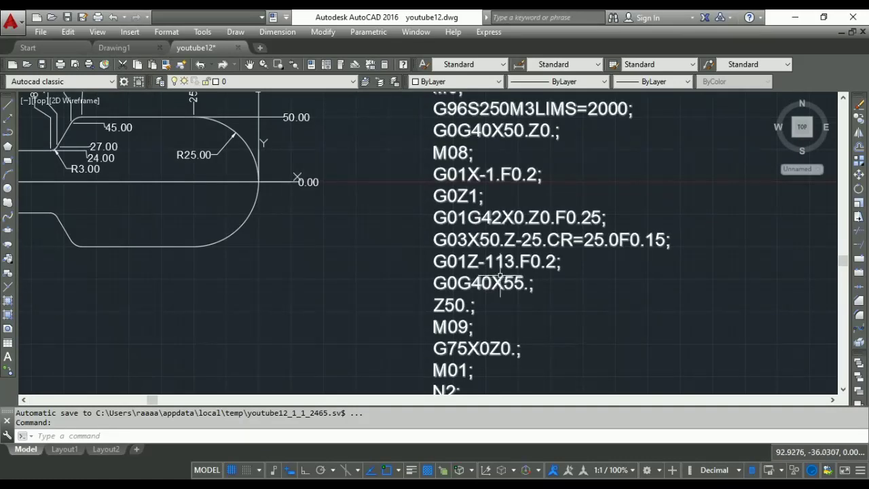
{"action": "scroll", "coordinate": [473, 287], "scroll_direction": "down", "scroll_amount": 1}
{"action": "scroll", "coordinate": [243, 142], "scroll_direction": "up", "scroll_amount": 1}
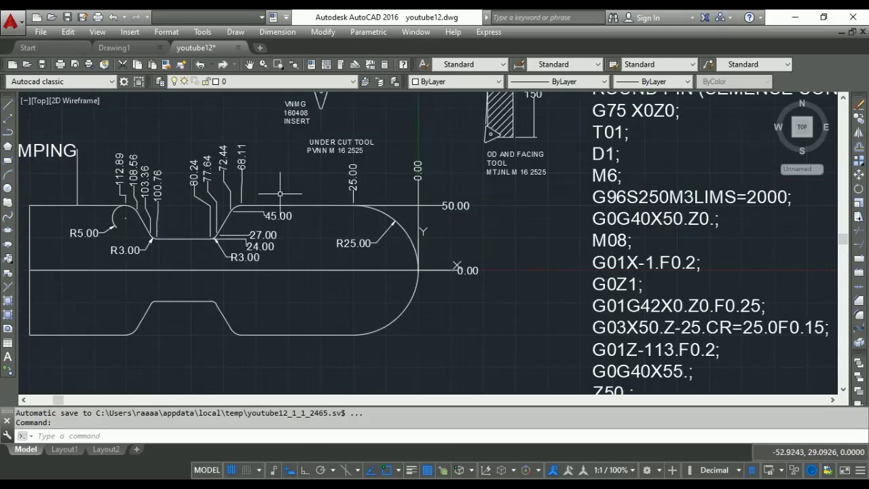
{"action": "scroll", "coordinate": [278, 178], "scroll_direction": "down", "scroll_amount": 1}
{"action": "scroll", "coordinate": [386, 106], "scroll_direction": "down", "scroll_amount": 1}
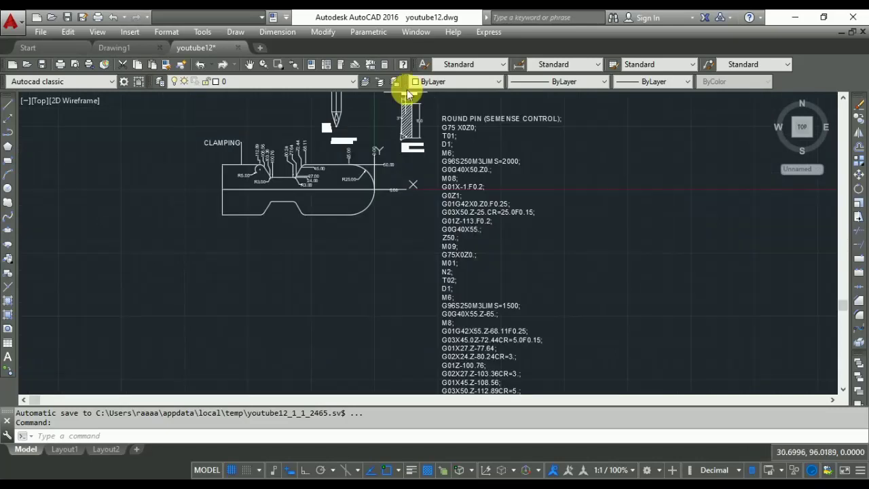
{"action": "scroll", "coordinate": [416, 96], "scroll_direction": "up", "scroll_amount": 2}
{"action": "left_click", "coordinate": [420, 96]}
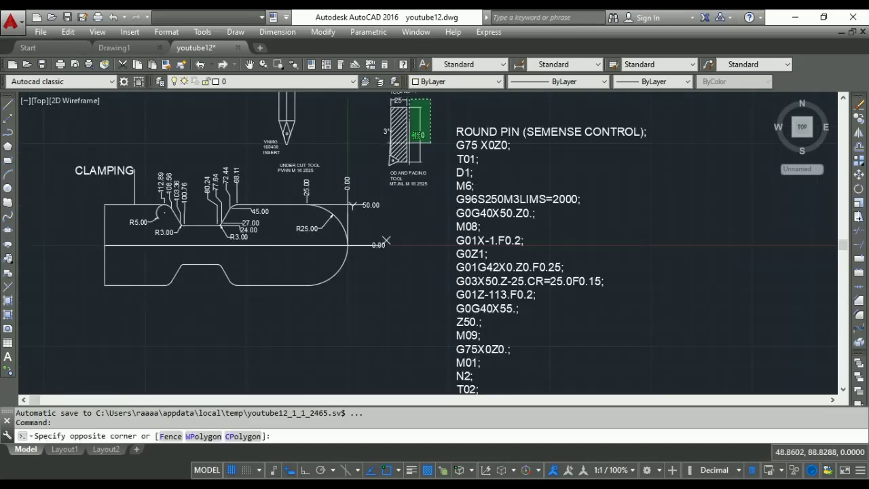
{"action": "left_click", "coordinate": [374, 166]}
{"action": "right_click", "coordinate": [364, 144]}
{"action": "left_click", "coordinate": [407, 246]}
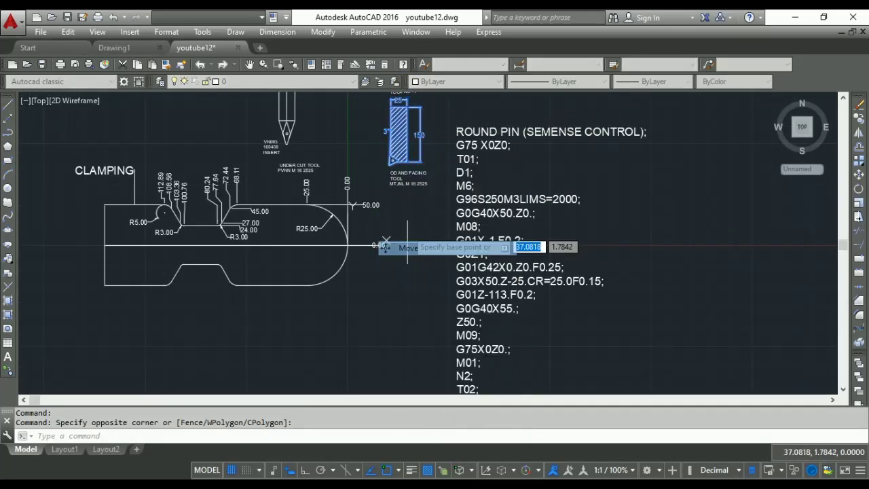
{"action": "left_click", "coordinate": [390, 164]}
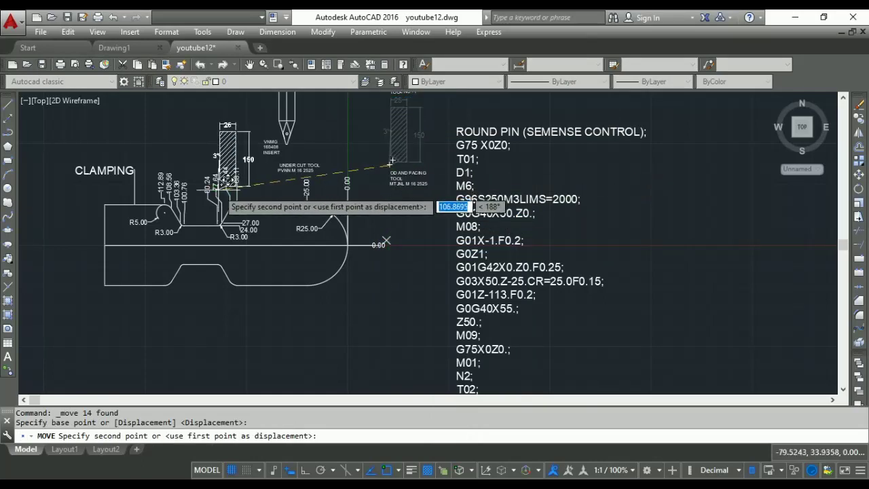
{"action": "scroll", "coordinate": [207, 198], "scroll_direction": "up", "scroll_amount": 2}
{"action": "scroll", "coordinate": [258, 238], "scroll_direction": "up", "scroll_amount": 2}
{"action": "scroll", "coordinate": [278, 238], "scroll_direction": "down", "scroll_amount": 2}
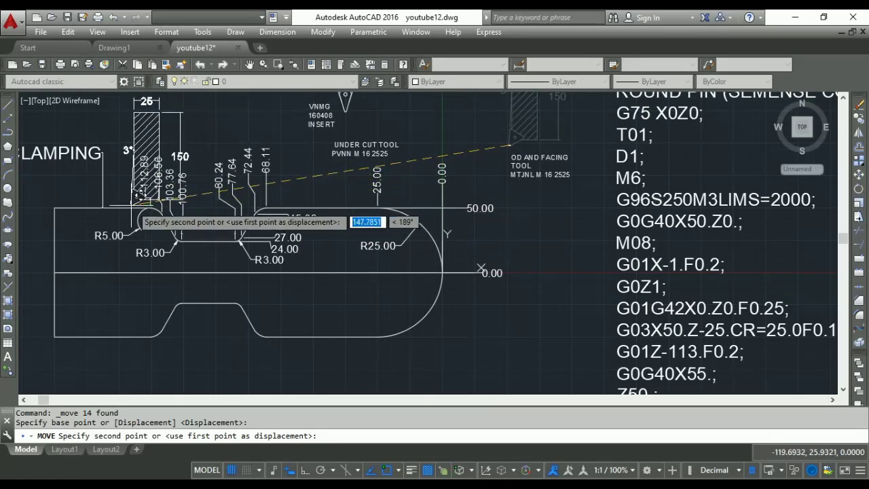
{"action": "scroll", "coordinate": [127, 197], "scroll_direction": "up", "scroll_amount": 1}
{"action": "scroll", "coordinate": [133, 200], "scroll_direction": "up", "scroll_amount": 2}
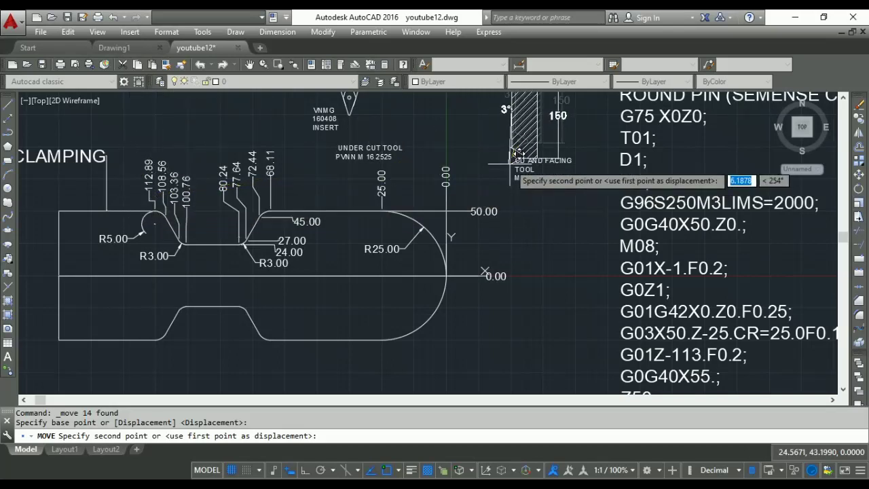
{"action": "key", "text": "Escape"}
{"action": "scroll", "coordinate": [509, 164], "scroll_direction": "down", "scroll_amount": 2}
{"action": "scroll", "coordinate": [533, 249], "scroll_direction": "down", "scroll_amount": 2}
{"action": "scroll", "coordinate": [534, 247], "scroll_direction": "up", "scroll_amount": 2}
{"action": "scroll", "coordinate": [534, 246], "scroll_direction": "down", "scroll_amount": 1}
{"action": "scroll", "coordinate": [534, 246], "scroll_direction": "up", "scroll_amount": 2}
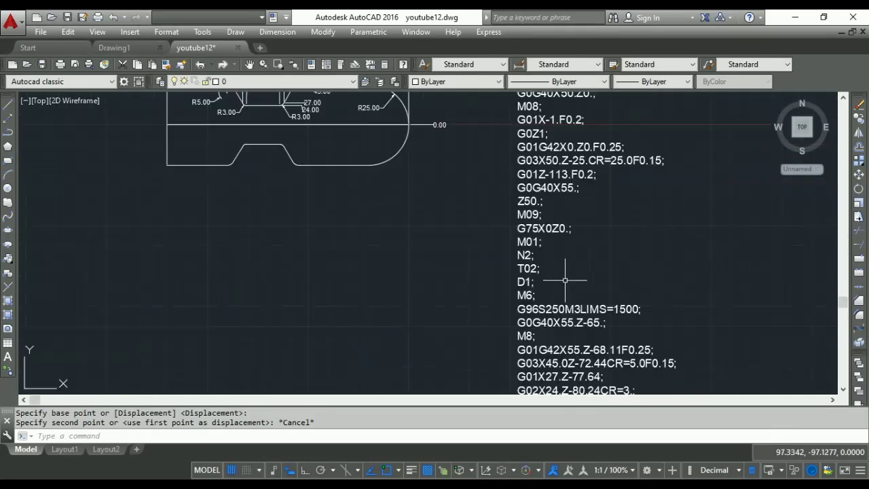
{"action": "scroll", "coordinate": [556, 265], "scroll_direction": "up", "scroll_amount": 2}
{"action": "scroll", "coordinate": [523, 171], "scroll_direction": "down", "scroll_amount": 2}
{"action": "scroll", "coordinate": [544, 129], "scroll_direction": "down", "scroll_amount": 1}
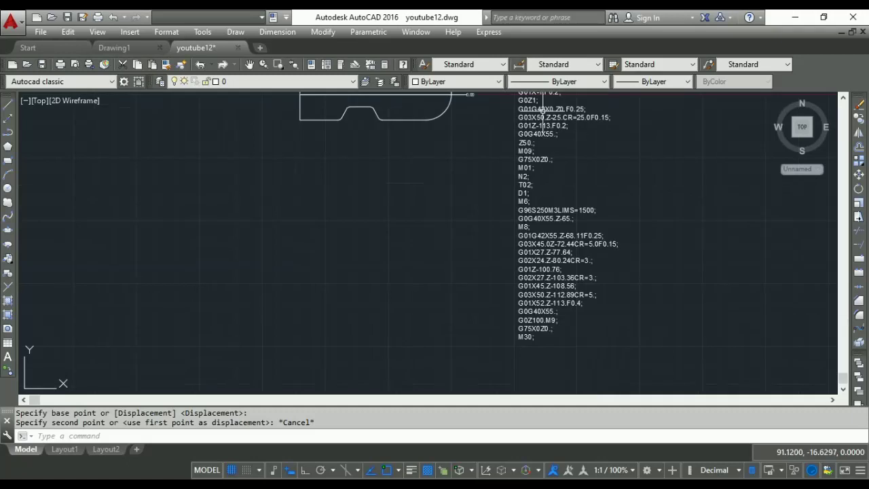
{"action": "scroll", "coordinate": [544, 128], "scroll_direction": "up", "scroll_amount": 2}
{"action": "scroll", "coordinate": [536, 136], "scroll_direction": "up", "scroll_amount": 1}
{"action": "scroll", "coordinate": [527, 185], "scroll_direction": "up", "scroll_amount": 1}
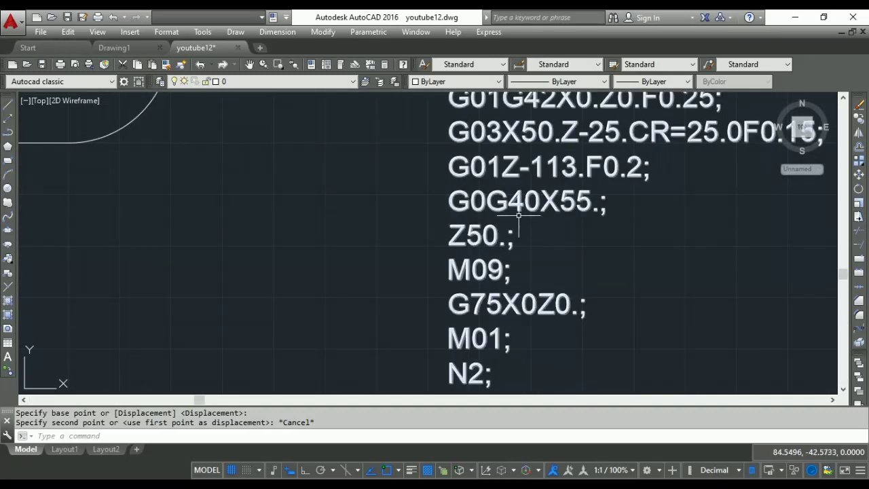
{"action": "scroll", "coordinate": [519, 202], "scroll_direction": "down", "scroll_amount": 1}
{"action": "scroll", "coordinate": [519, 202], "scroll_direction": "down", "scroll_amount": 1}
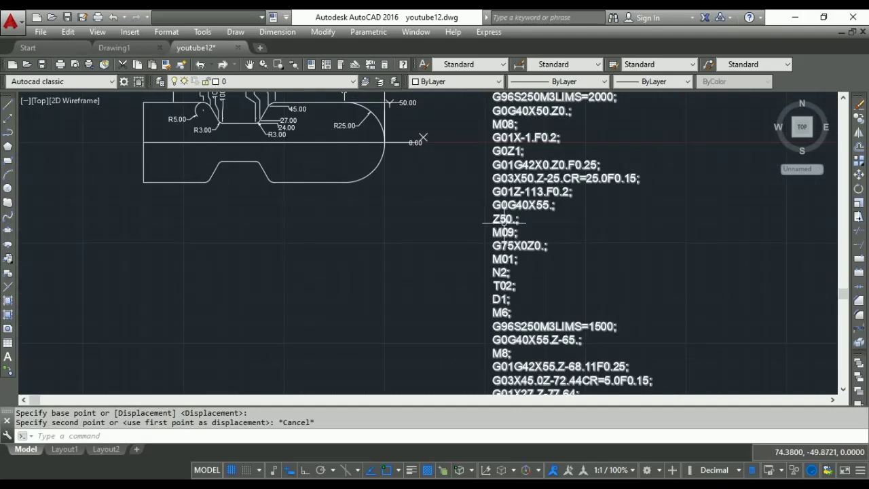
{"action": "scroll", "coordinate": [504, 222], "scroll_direction": "down", "scroll_amount": 1}
{"action": "scroll", "coordinate": [504, 217], "scroll_direction": "up", "scroll_amount": 1}
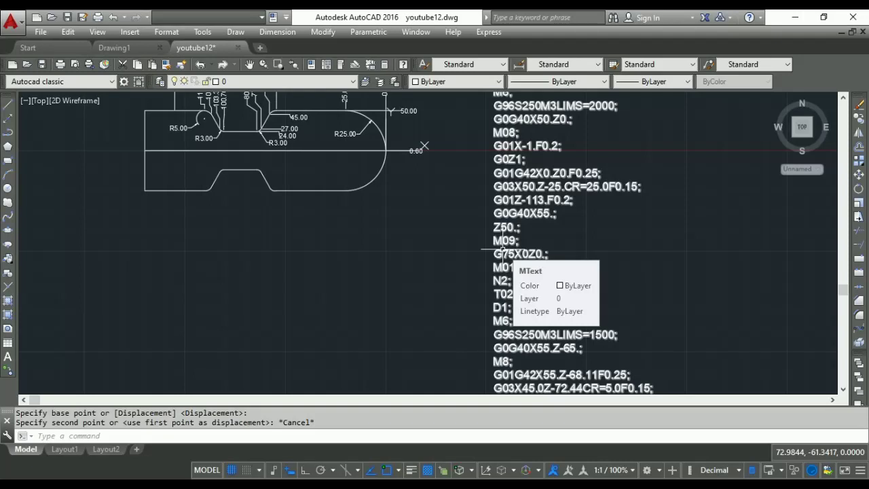
{"action": "scroll", "coordinate": [503, 250], "scroll_direction": "down", "scroll_amount": 3}
{"action": "scroll", "coordinate": [440, 165], "scroll_direction": "up", "scroll_amount": 3}
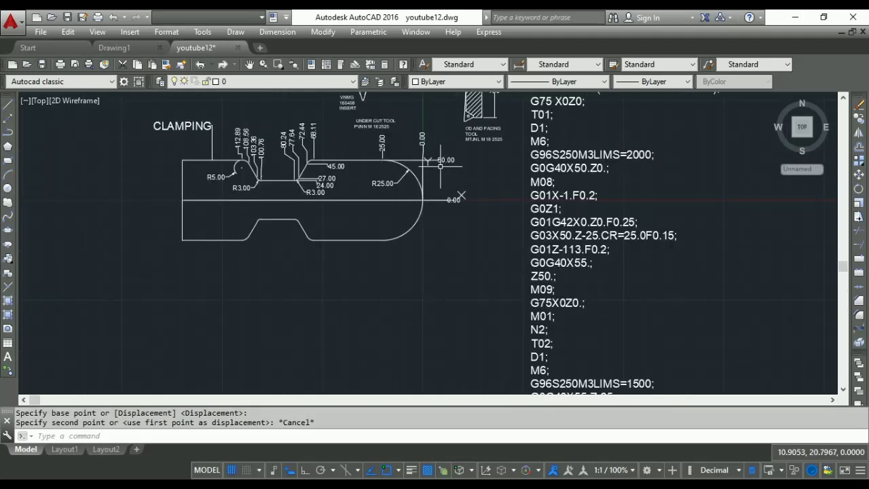
{"action": "scroll", "coordinate": [441, 166], "scroll_direction": "down", "scroll_amount": 3}
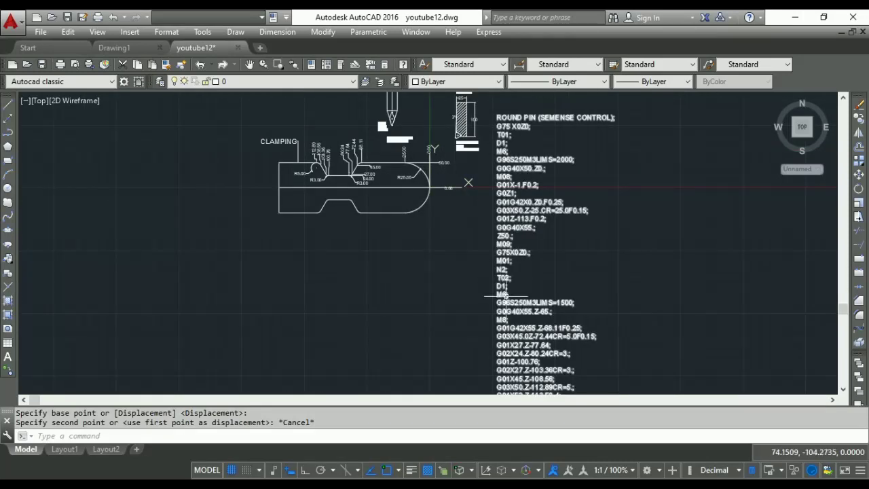
{"action": "scroll", "coordinate": [508, 299], "scroll_direction": "up", "scroll_amount": 3}
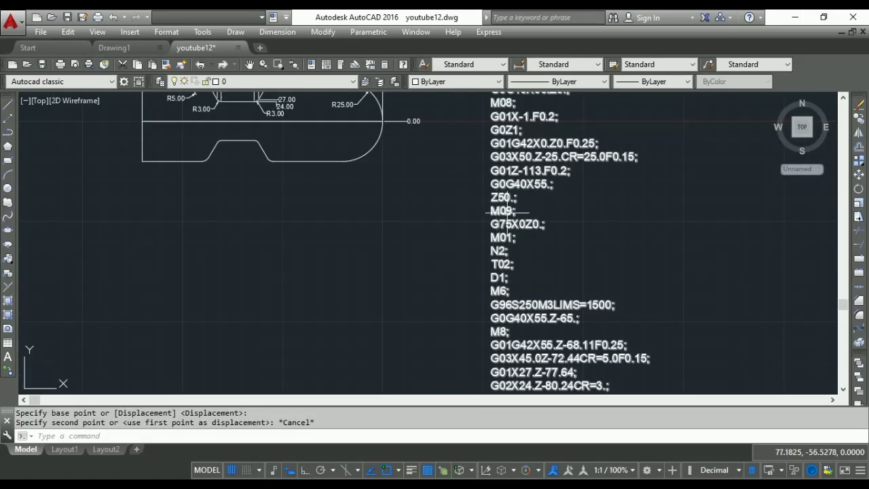
{"action": "scroll", "coordinate": [510, 213], "scroll_direction": "up", "scroll_amount": 2}
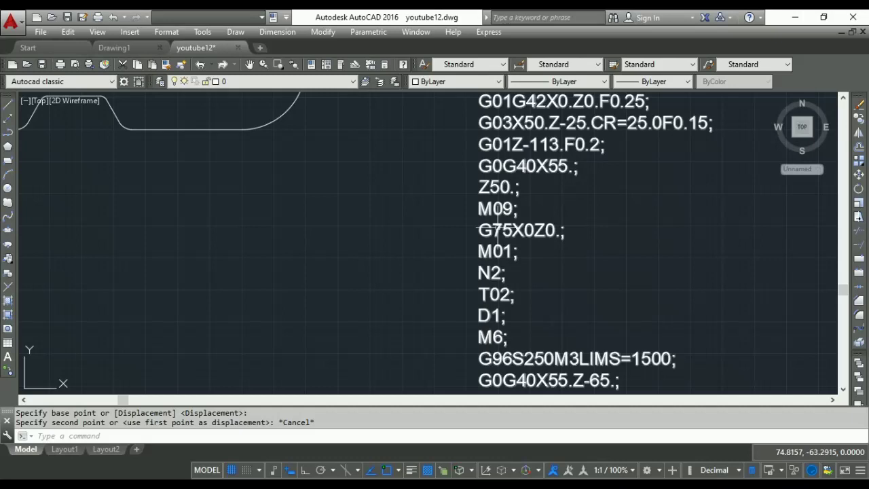
{"action": "scroll", "coordinate": [497, 230], "scroll_direction": "down", "scroll_amount": 4}
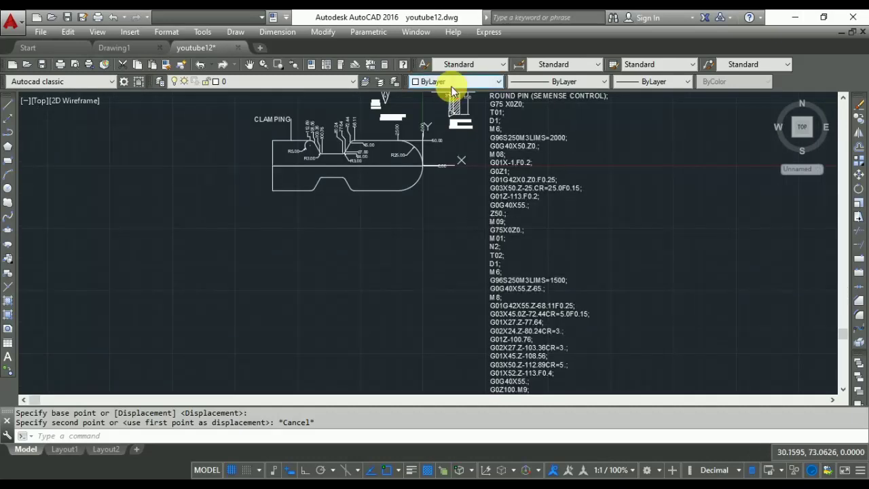
{"action": "scroll", "coordinate": [450, 108], "scroll_direction": "up", "scroll_amount": 2}
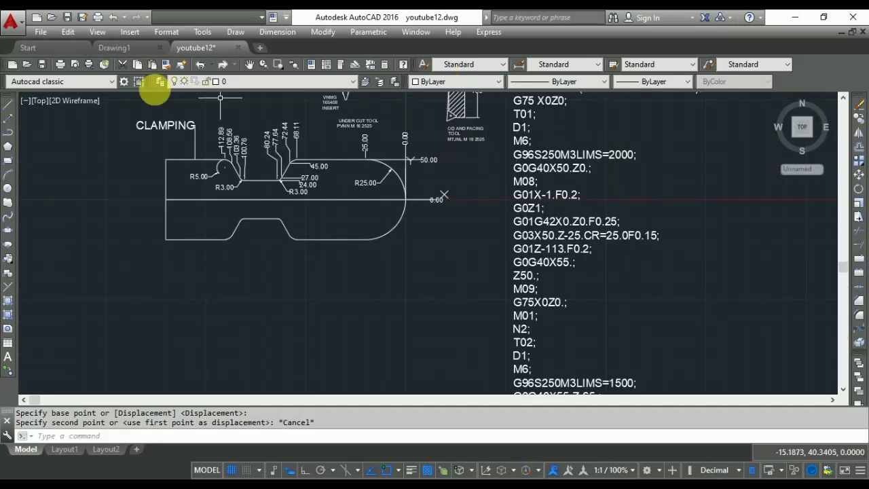
{"action": "scroll", "coordinate": [223, 111], "scroll_direction": "up", "scroll_amount": 1}
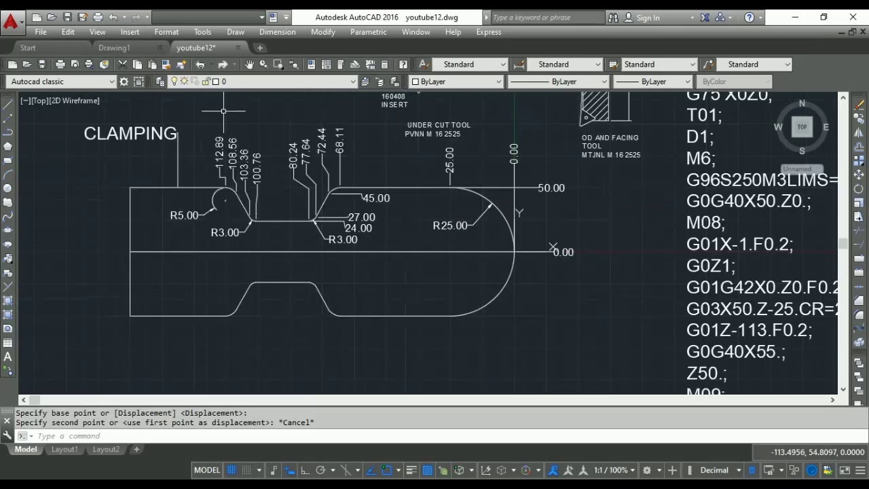
{"action": "scroll", "coordinate": [223, 111], "scroll_direction": "down", "scroll_amount": 1}
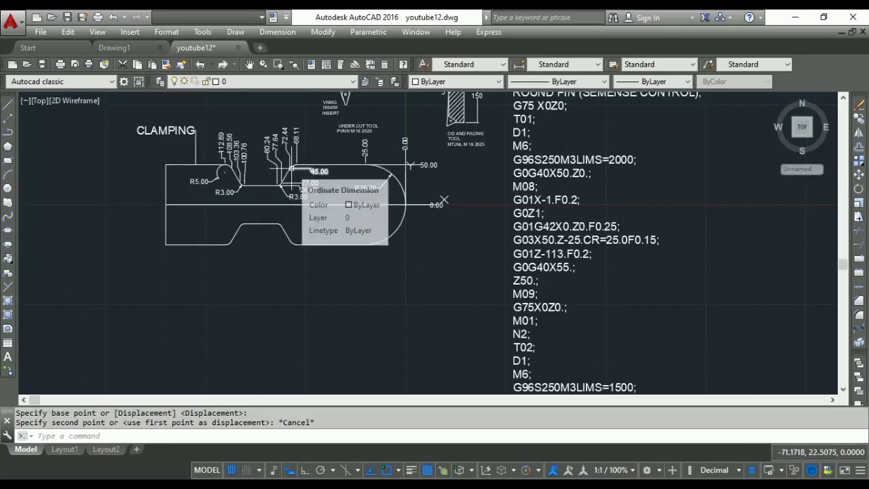
{"action": "scroll", "coordinate": [315, 151], "scroll_direction": "down", "scroll_amount": 2}
{"action": "scroll", "coordinate": [445, 319], "scroll_direction": "up", "scroll_amount": 1}
{"action": "scroll", "coordinate": [445, 319], "scroll_direction": "up", "scroll_amount": 1}
{"action": "scroll", "coordinate": [445, 319], "scroll_direction": "down", "scroll_amount": 2}
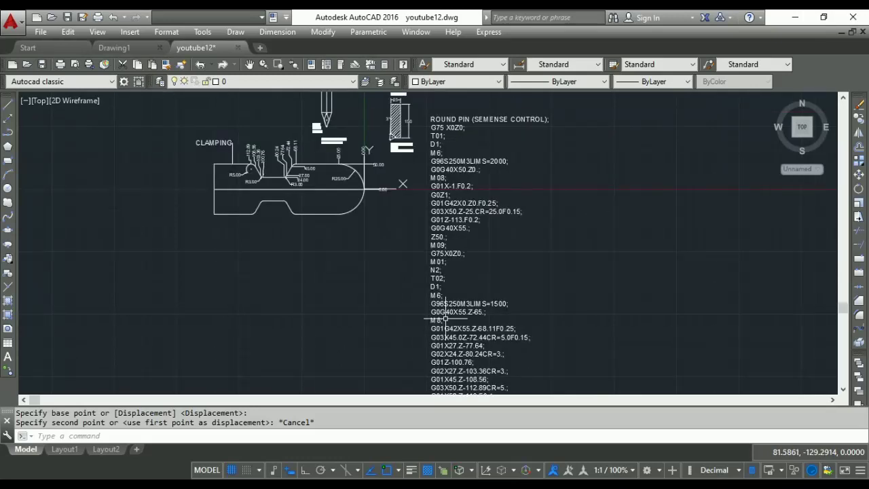
{"action": "scroll", "coordinate": [360, 112], "scroll_direction": "up", "scroll_amount": 1}
{"action": "scroll", "coordinate": [343, 109], "scroll_direction": "up", "scroll_amount": 1}
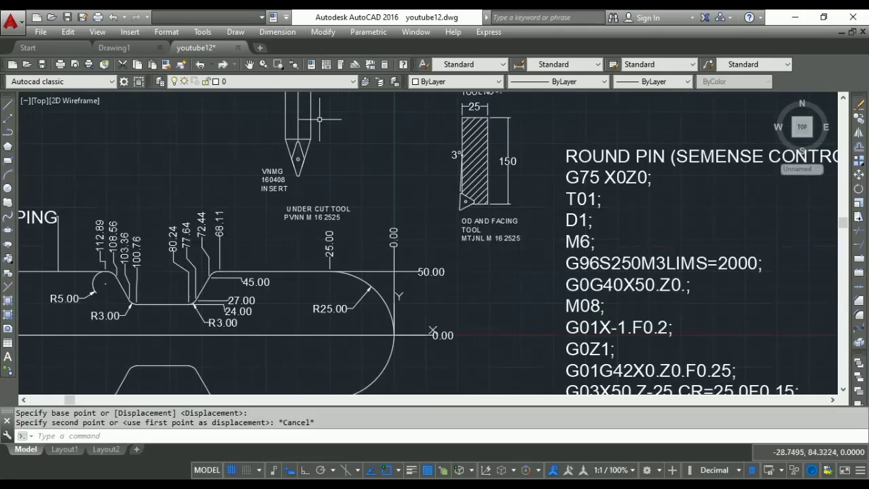
{"action": "scroll", "coordinate": [272, 167], "scroll_direction": "up", "scroll_amount": 2}
{"action": "scroll", "coordinate": [280, 175], "scroll_direction": "down", "scroll_amount": 1}
{"action": "scroll", "coordinate": [280, 176], "scroll_direction": "up", "scroll_amount": 1}
{"action": "scroll", "coordinate": [281, 175], "scroll_direction": "down", "scroll_amount": 1}
{"action": "scroll", "coordinate": [280, 175], "scroll_direction": "down", "scroll_amount": 1}
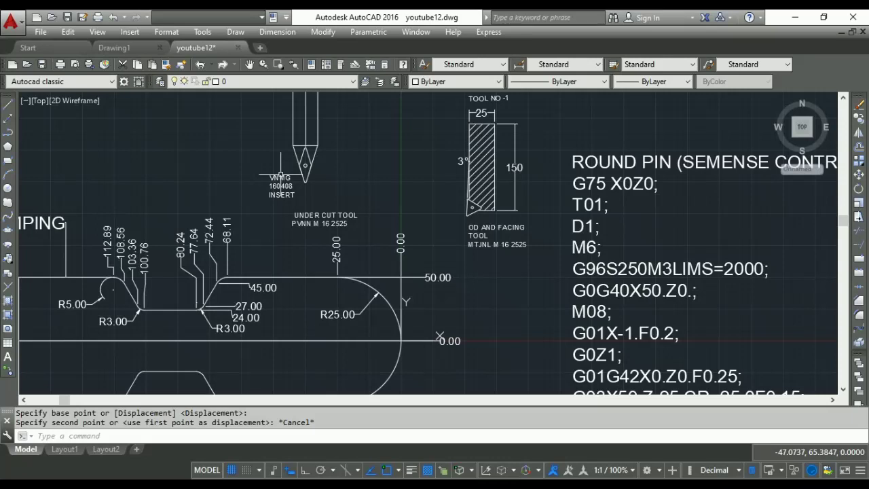
{"action": "scroll", "coordinate": [386, 149], "scroll_direction": "down", "scroll_amount": 2}
{"action": "scroll", "coordinate": [386, 151], "scroll_direction": "down", "scroll_amount": 4}
{"action": "scroll", "coordinate": [464, 285], "scroll_direction": "up", "scroll_amount": 2}
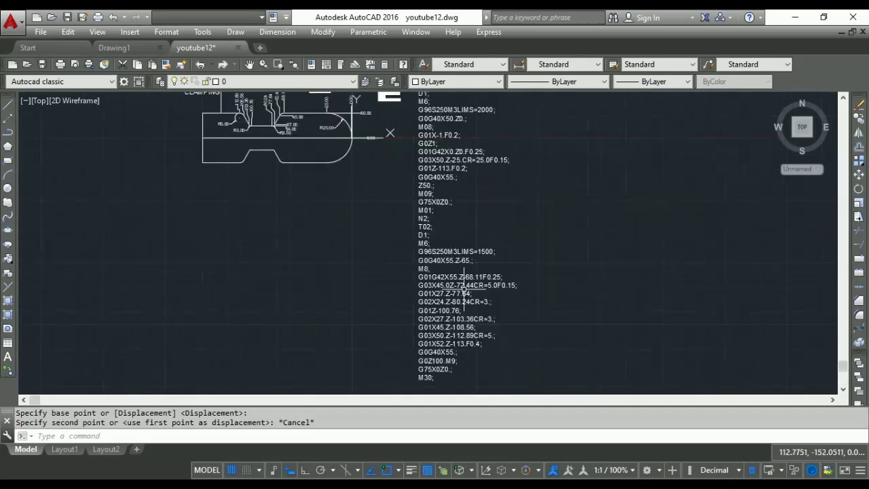
{"action": "scroll", "coordinate": [455, 265], "scroll_direction": "up", "scroll_amount": 3}
{"action": "scroll", "coordinate": [441, 231], "scroll_direction": "down", "scroll_amount": 1}
{"action": "scroll", "coordinate": [432, 210], "scroll_direction": "up", "scroll_amount": 1}
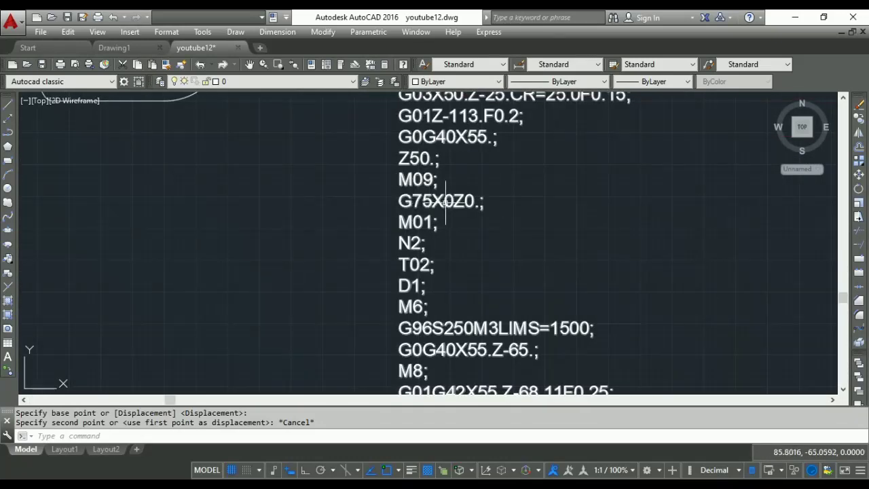
{"action": "scroll", "coordinate": [448, 201], "scroll_direction": "down", "scroll_amount": 1}
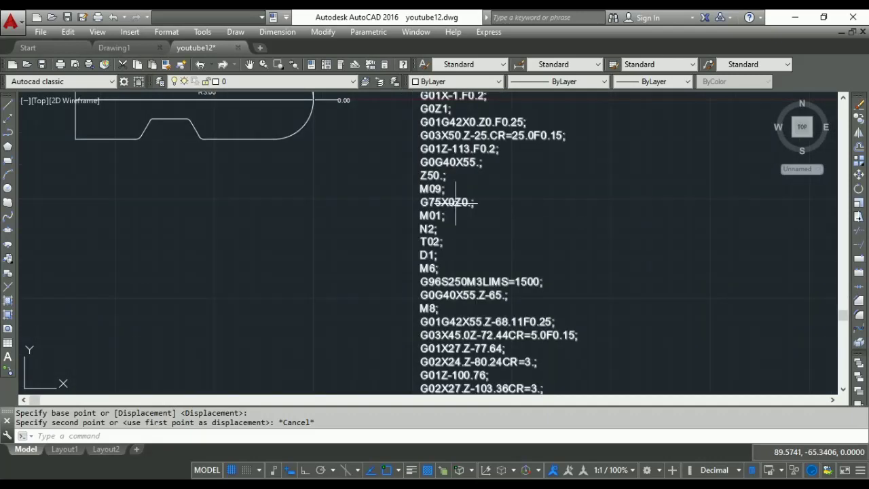
{"action": "scroll", "coordinate": [445, 214], "scroll_direction": "up", "scroll_amount": 1}
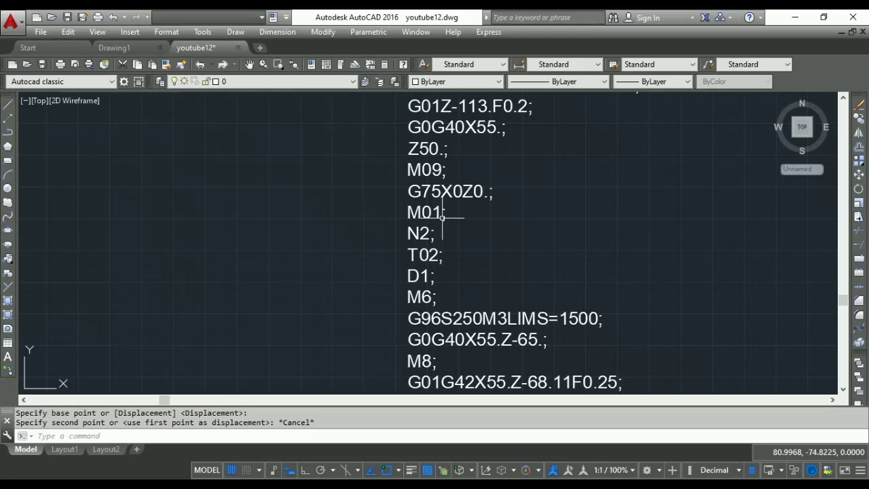
{"action": "scroll", "coordinate": [442, 217], "scroll_direction": "down", "scroll_amount": 1}
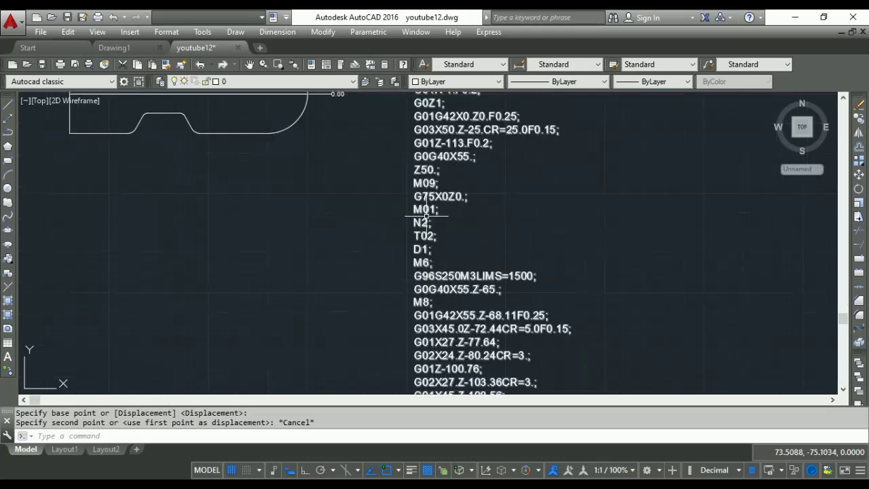
{"action": "scroll", "coordinate": [428, 223], "scroll_direction": "up", "scroll_amount": 1}
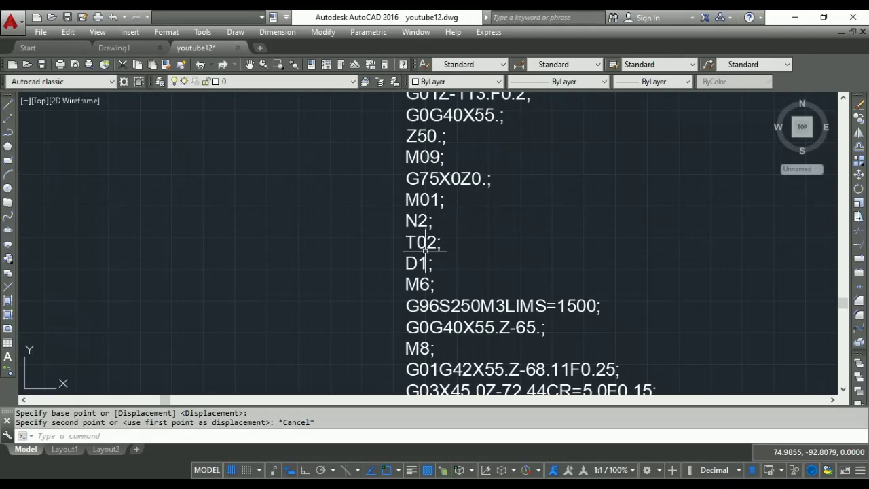
{"action": "scroll", "coordinate": [425, 251], "scroll_direction": "down", "scroll_amount": 3}
{"action": "scroll", "coordinate": [425, 250], "scroll_direction": "down", "scroll_amount": 1}
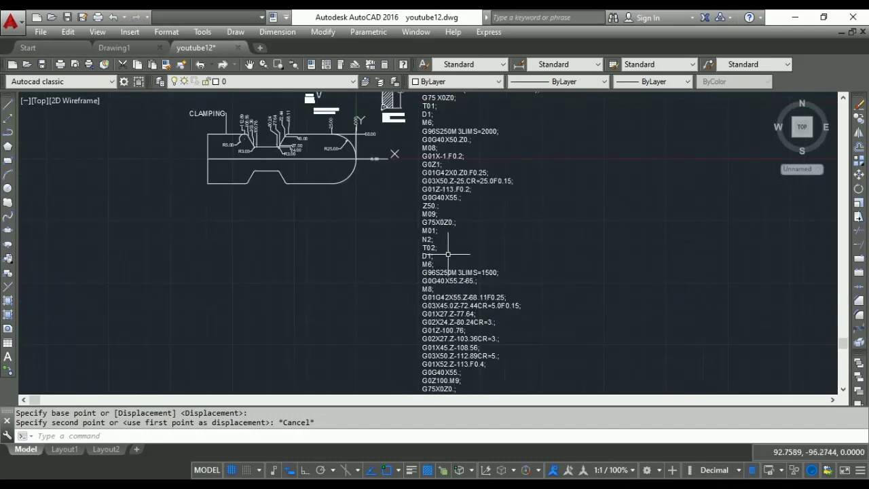
{"action": "scroll", "coordinate": [250, 104], "scroll_direction": "up", "scroll_amount": 2}
{"action": "scroll", "coordinate": [261, 115], "scroll_direction": "up", "scroll_amount": 2}
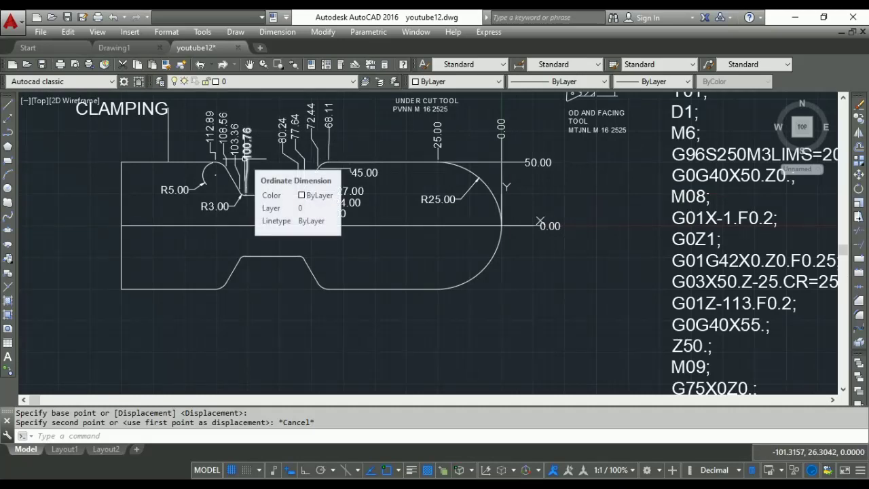
{"action": "scroll", "coordinate": [244, 157], "scroll_direction": "down", "scroll_amount": 2}
{"action": "scroll", "coordinate": [545, 306], "scroll_direction": "down", "scroll_amount": 3}
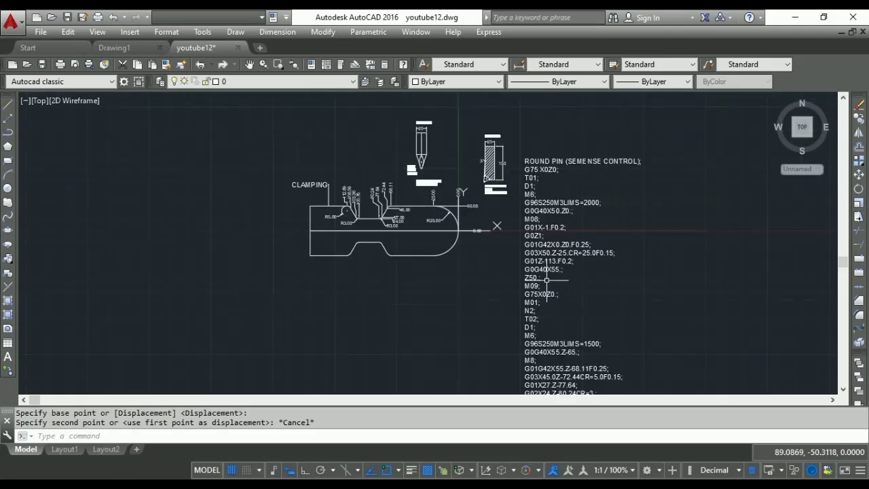
{"action": "scroll", "coordinate": [545, 310], "scroll_direction": "up", "scroll_amount": 4}
{"action": "scroll", "coordinate": [547, 311], "scroll_direction": "down", "scroll_amount": 1}
{"action": "scroll", "coordinate": [522, 356], "scroll_direction": "up", "scroll_amount": 1}
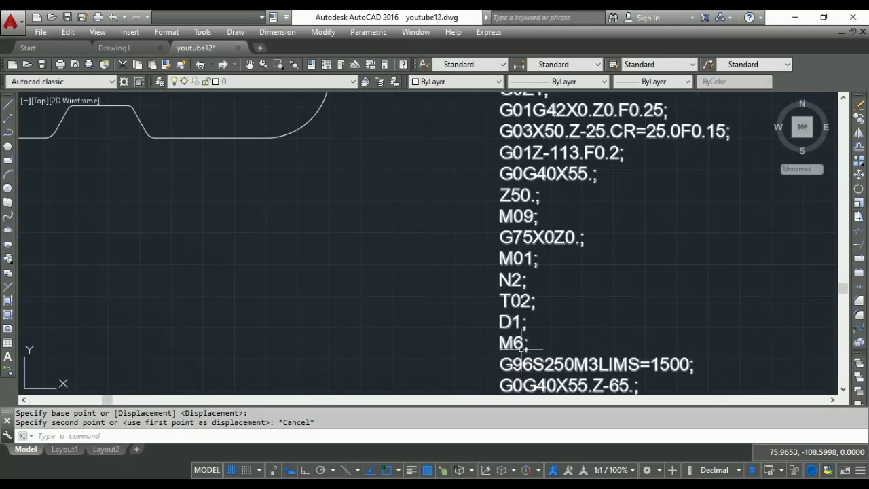
{"action": "scroll", "coordinate": [524, 281], "scroll_direction": "down", "scroll_amount": 3}
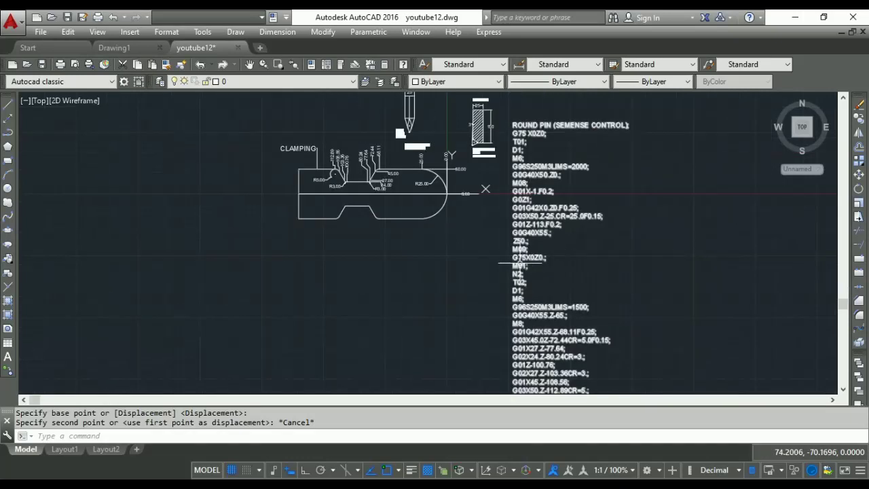
{"action": "scroll", "coordinate": [529, 297], "scroll_direction": "up", "scroll_amount": 3}
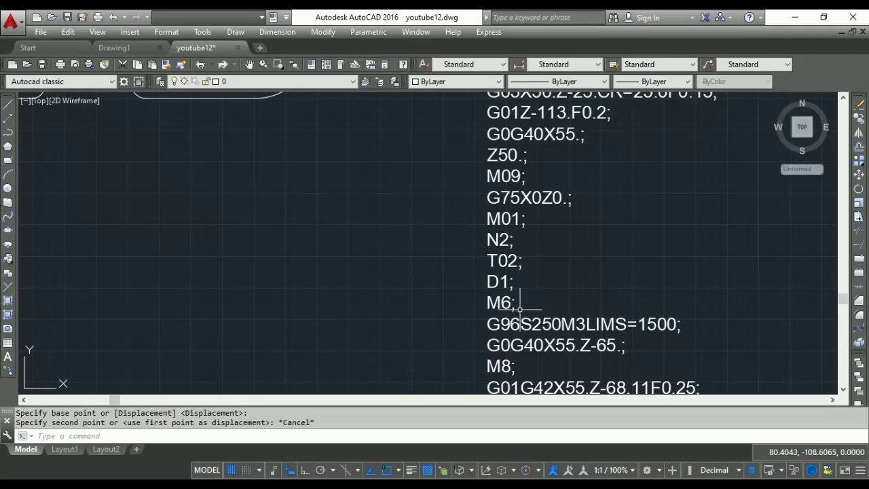
{"action": "scroll", "coordinate": [519, 309], "scroll_direction": "down", "scroll_amount": 1}
{"action": "scroll", "coordinate": [471, 107], "scroll_direction": "down", "scroll_amount": 2}
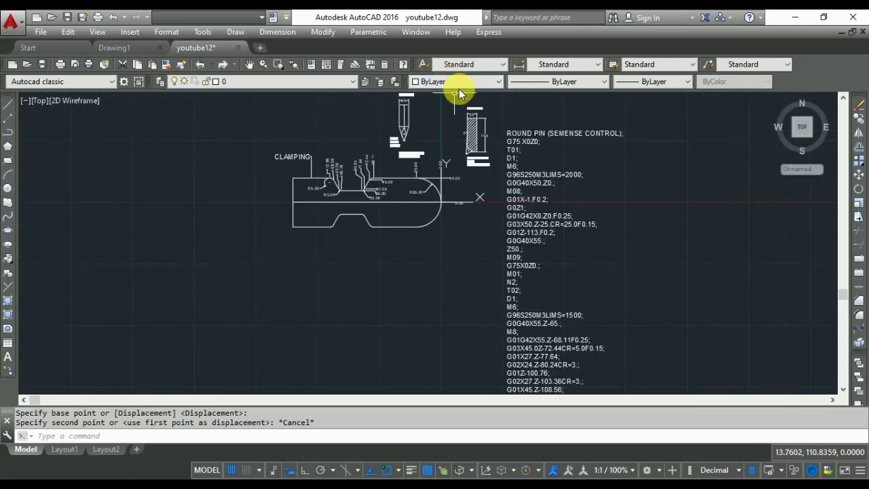
{"action": "scroll", "coordinate": [471, 108], "scroll_direction": "up", "scroll_amount": 2}
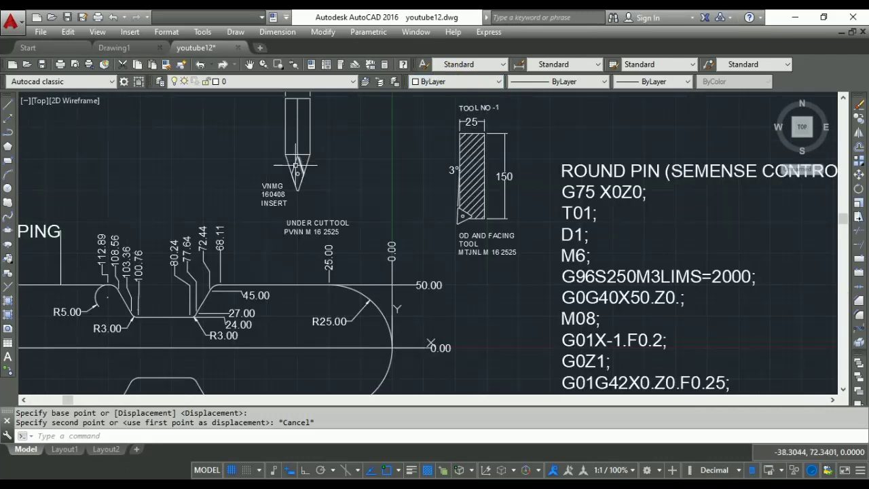
{"action": "scroll", "coordinate": [277, 187], "scroll_direction": "up", "scroll_amount": 2}
{"action": "scroll", "coordinate": [277, 182], "scroll_direction": "down", "scroll_amount": 2}
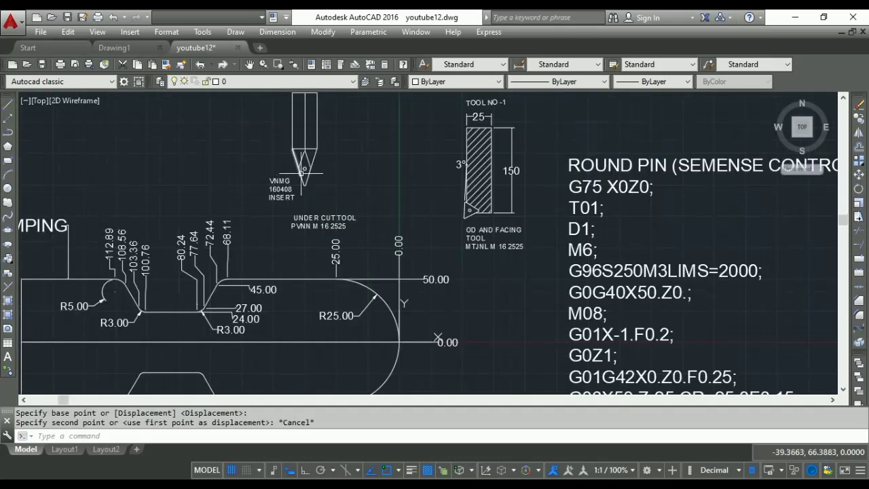
{"action": "scroll", "coordinate": [280, 193], "scroll_direction": "down", "scroll_amount": 2}
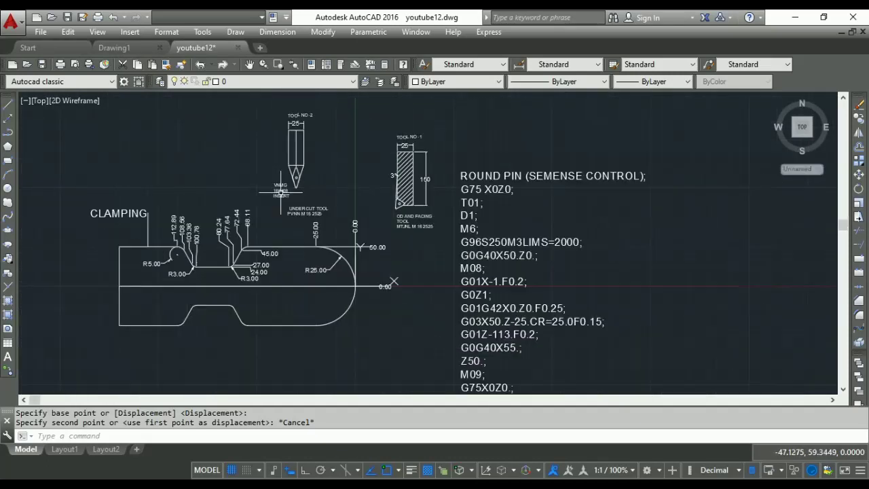
{"action": "left_click", "coordinate": [314, 104]}
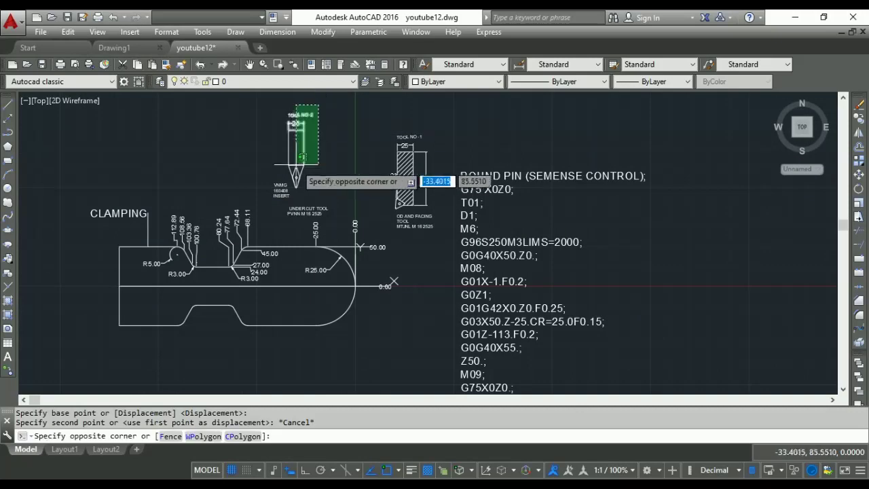
{"action": "left_click", "coordinate": [283, 197]}
{"action": "right_click", "coordinate": [288, 204]}
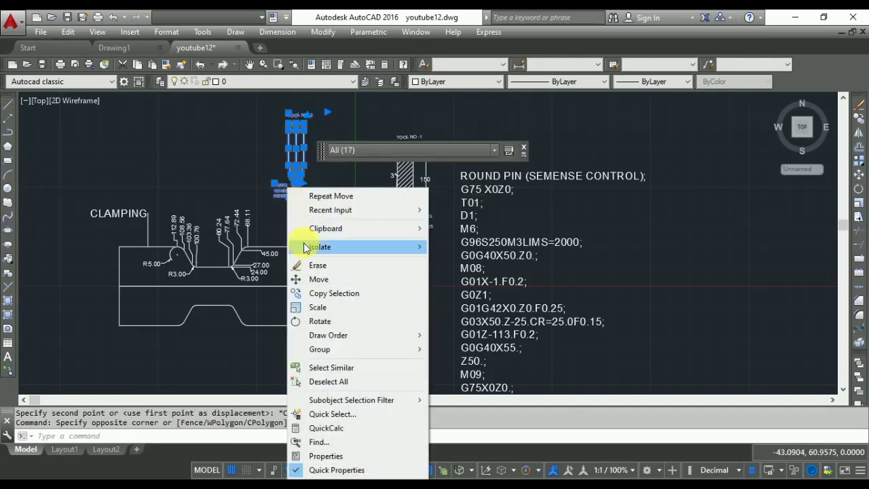
{"action": "left_click", "coordinate": [318, 279]}
{"action": "scroll", "coordinate": [302, 176], "scroll_direction": "up", "scroll_amount": 2}
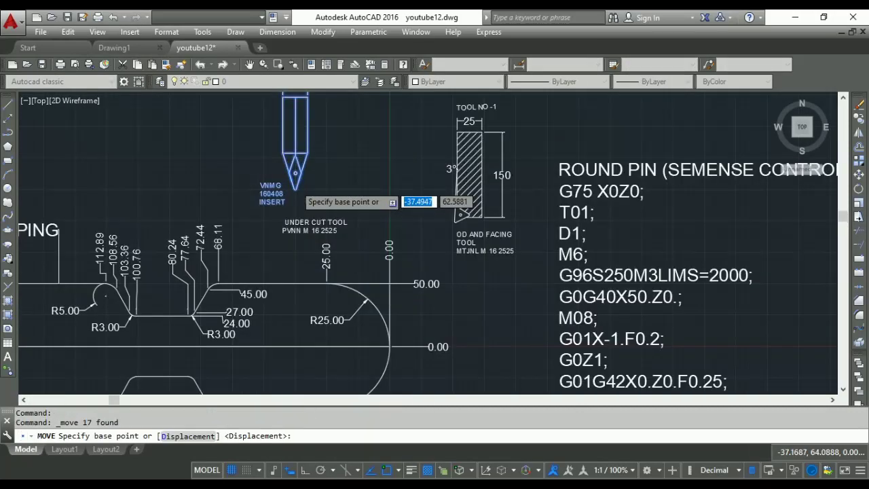
{"action": "left_click", "coordinate": [295, 189]}
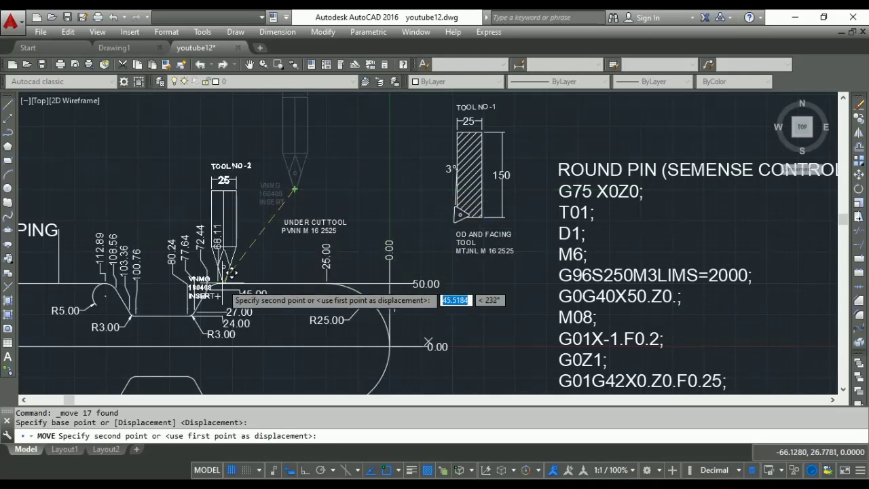
{"action": "scroll", "coordinate": [222, 283], "scroll_direction": "up", "scroll_amount": 2}
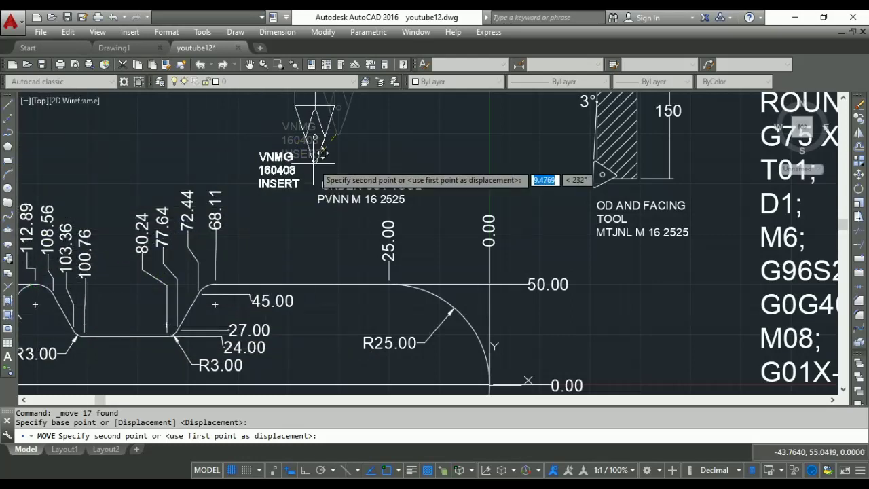
{"action": "key", "text": "Escape"}
{"action": "scroll", "coordinate": [313, 163], "scroll_direction": "down", "scroll_amount": 3}
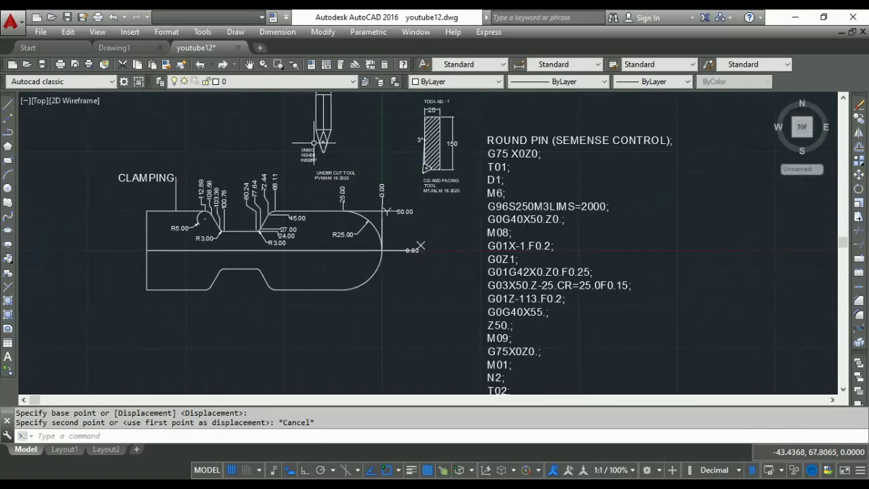
{"action": "scroll", "coordinate": [481, 294], "scroll_direction": "down", "scroll_amount": 2}
{"action": "scroll", "coordinate": [461, 287], "scroll_direction": "up", "scroll_amount": 1}
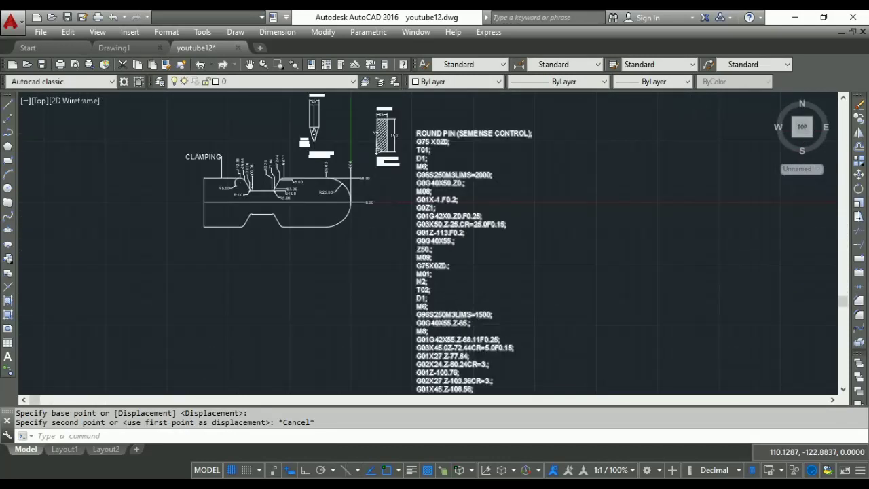
{"action": "scroll", "coordinate": [459, 319], "scroll_direction": "up", "scroll_amount": 4}
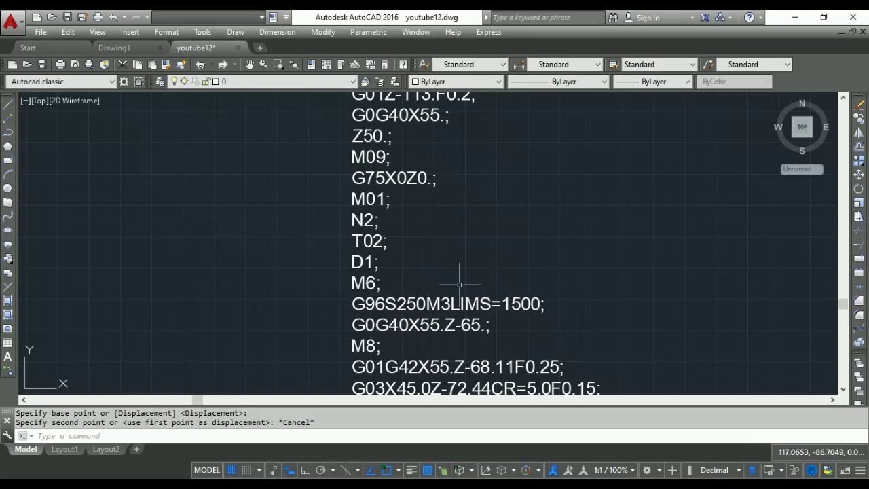
{"action": "scroll", "coordinate": [460, 271], "scroll_direction": "down", "scroll_amount": 1}
{"action": "scroll", "coordinate": [503, 302], "scroll_direction": "up", "scroll_amount": 1}
{"action": "scroll", "coordinate": [500, 299], "scroll_direction": "up", "scroll_amount": 1}
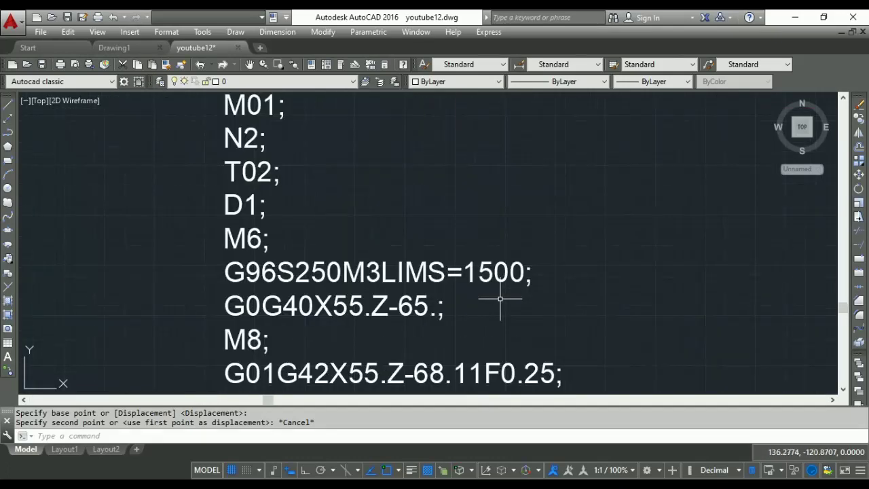
{"action": "scroll", "coordinate": [500, 298], "scroll_direction": "down", "scroll_amount": 1}
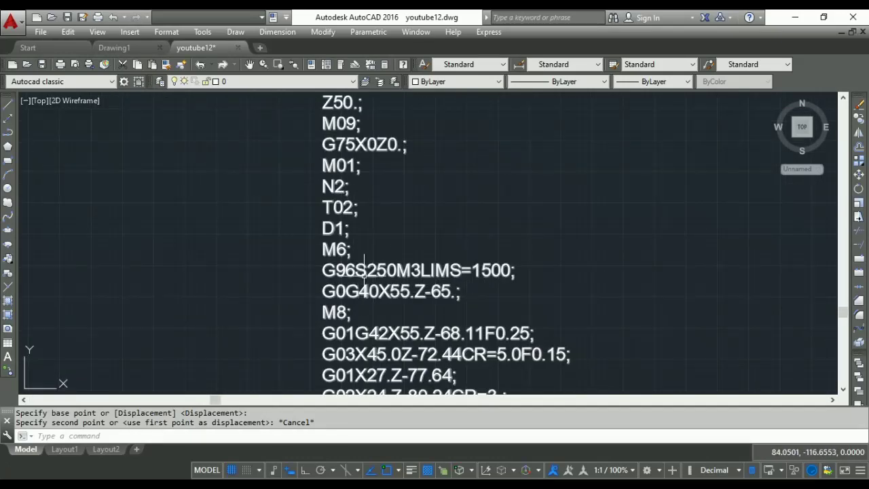
{"action": "scroll", "coordinate": [410, 278], "scroll_direction": "down", "scroll_amount": 2}
{"action": "scroll", "coordinate": [330, 170], "scroll_direction": "down", "scroll_amount": 2}
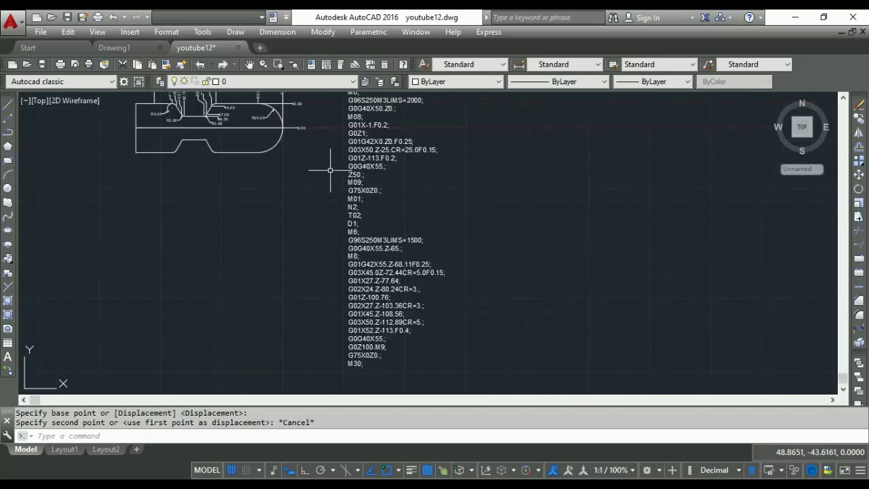
{"action": "scroll", "coordinate": [300, 146], "scroll_direction": "up", "scroll_amount": 2}
{"action": "scroll", "coordinate": [233, 186], "scroll_direction": "up", "scroll_amount": 1}
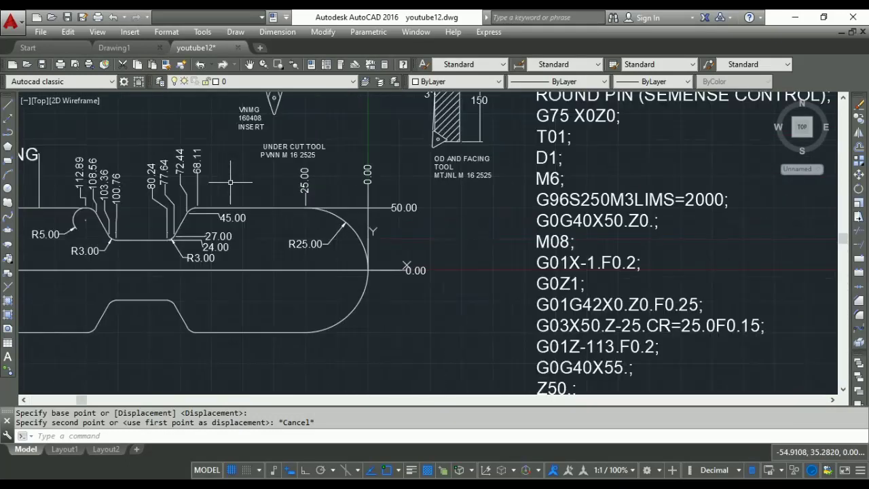
{"action": "scroll", "coordinate": [224, 183], "scroll_direction": "down", "scroll_amount": 1}
{"action": "scroll", "coordinate": [152, 179], "scroll_direction": "up", "scroll_amount": 1}
{"action": "scroll", "coordinate": [136, 183], "scroll_direction": "up", "scroll_amount": 1}
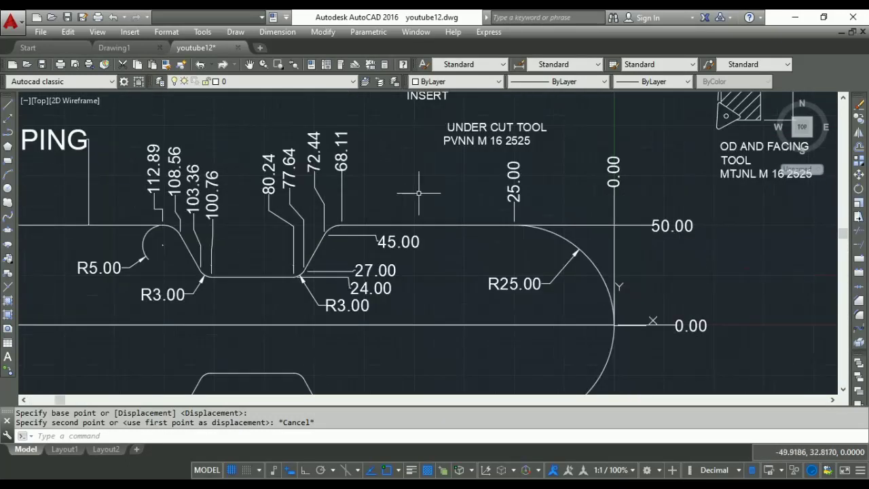
{"action": "scroll", "coordinate": [421, 190], "scroll_direction": "down", "scroll_amount": 1}
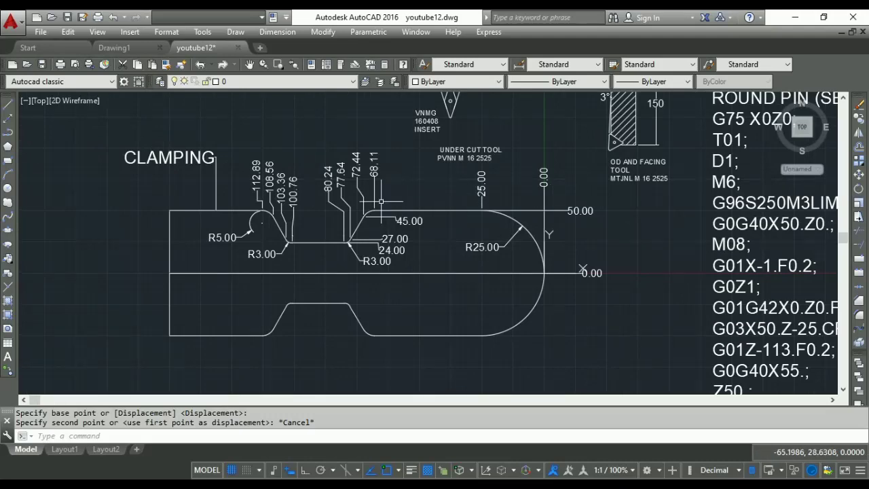
{"action": "scroll", "coordinate": [381, 172], "scroll_direction": "down", "scroll_amount": 2}
{"action": "scroll", "coordinate": [364, 142], "scroll_direction": "down", "scroll_amount": 1}
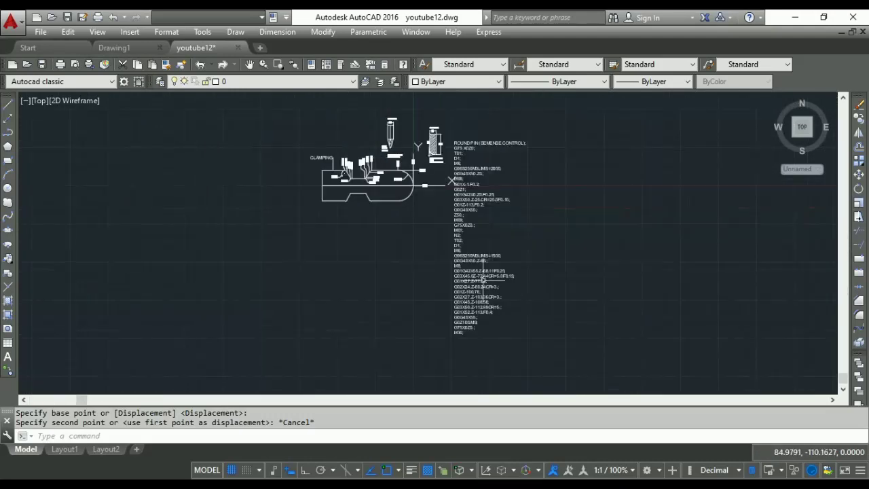
{"action": "scroll", "coordinate": [486, 285], "scroll_direction": "up", "scroll_amount": 1}
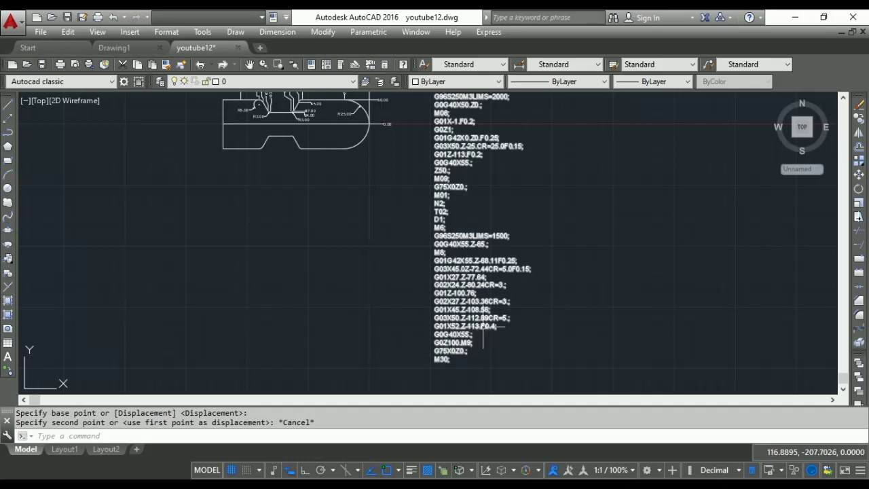
{"action": "scroll", "coordinate": [483, 327], "scroll_direction": "down", "scroll_amount": 1}
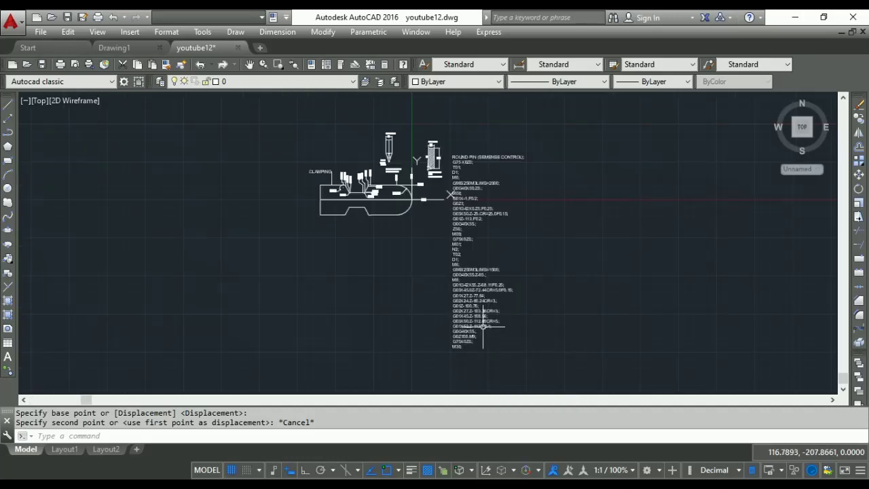
{"action": "scroll", "coordinate": [483, 326], "scroll_direction": "up", "scroll_amount": 2}
{"action": "scroll", "coordinate": [482, 327], "scroll_direction": "up", "scroll_amount": 2}
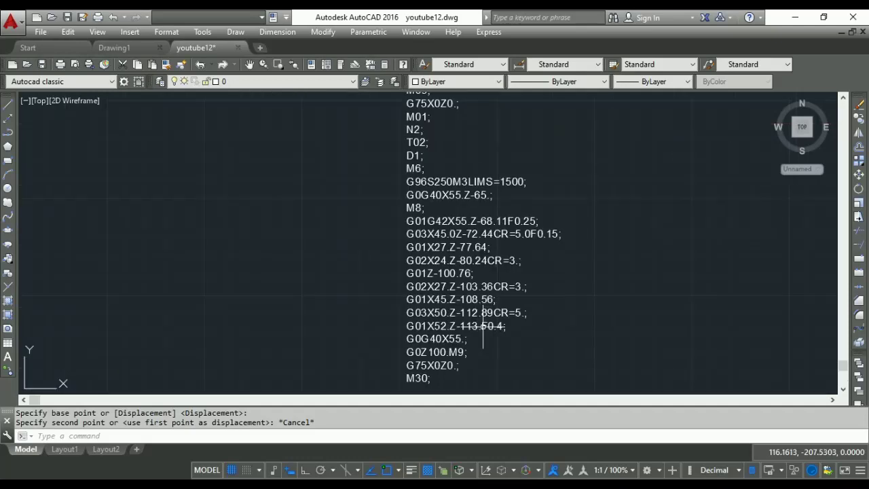
{"action": "scroll", "coordinate": [483, 326], "scroll_direction": "down", "scroll_amount": 1}
{"action": "scroll", "coordinate": [468, 258], "scroll_direction": "up", "scroll_amount": 1}
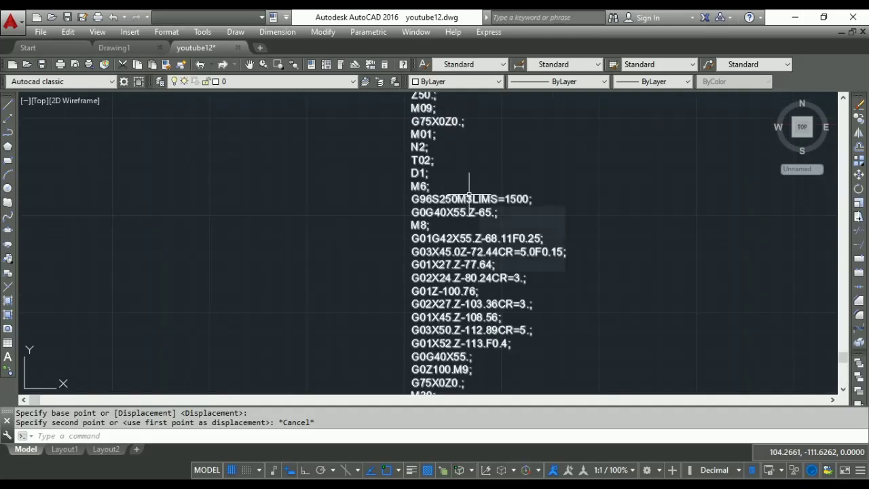
{"action": "scroll", "coordinate": [468, 197], "scroll_direction": "up", "scroll_amount": 2}
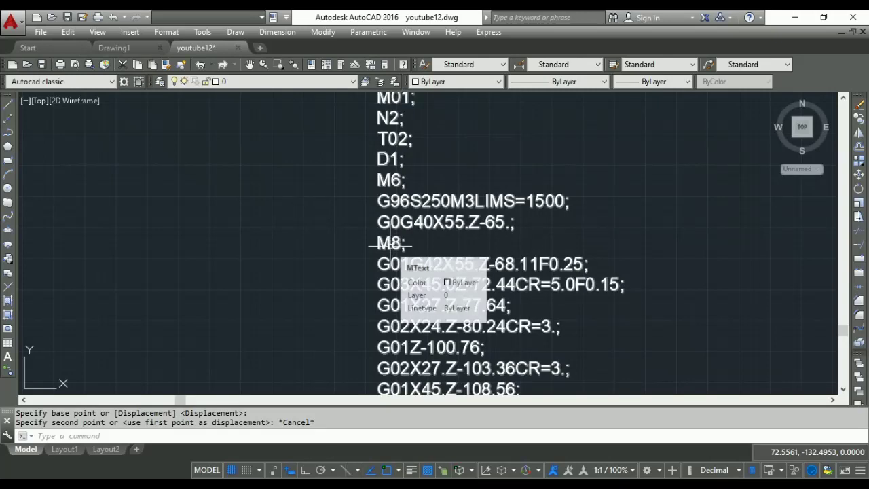
{"action": "scroll", "coordinate": [391, 244], "scroll_direction": "down", "scroll_amount": 1}
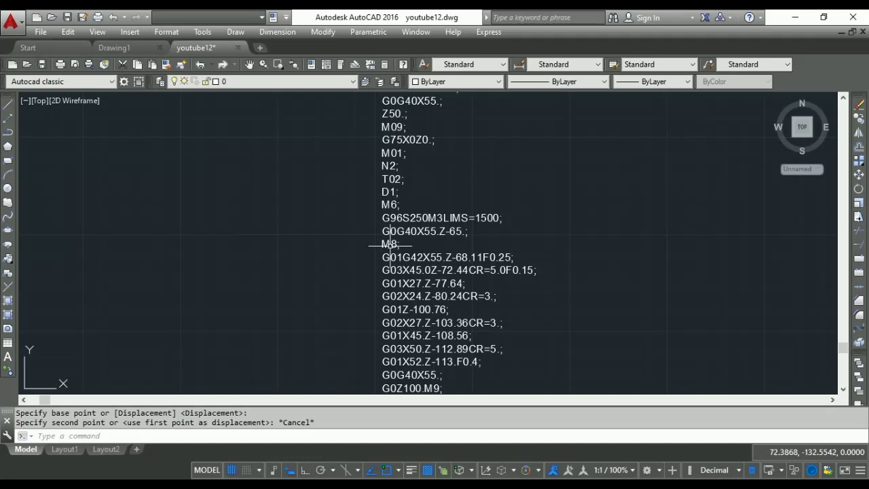
{"action": "scroll", "coordinate": [390, 245], "scroll_direction": "up", "scroll_amount": 1}
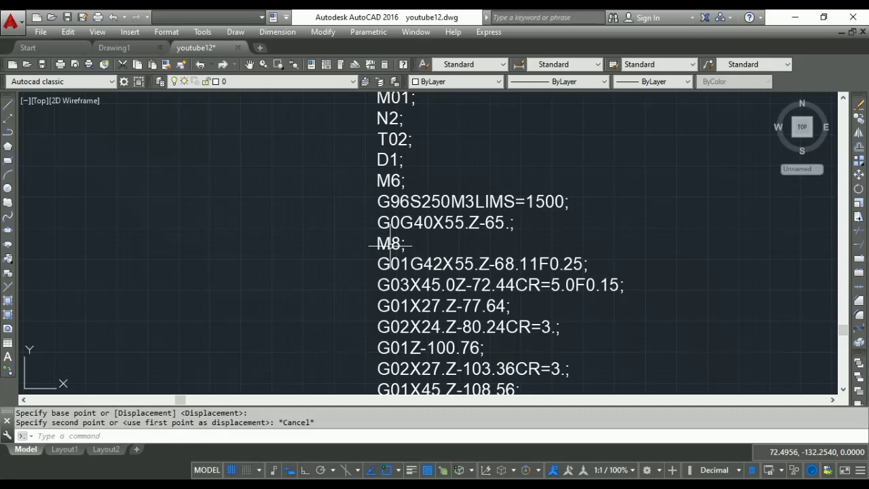
{"action": "scroll", "coordinate": [390, 244], "scroll_direction": "down", "scroll_amount": 1}
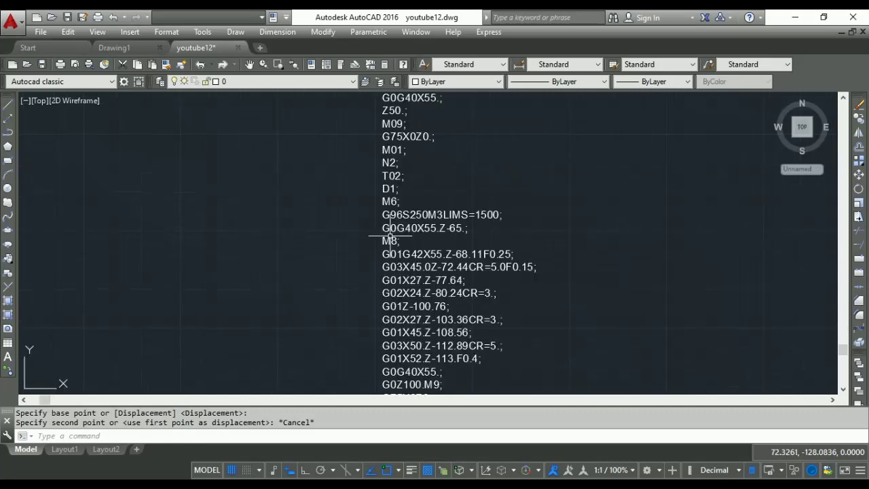
{"action": "scroll", "coordinate": [397, 254], "scroll_direction": "up", "scroll_amount": 1}
{"action": "scroll", "coordinate": [394, 252], "scroll_direction": "up", "scroll_amount": 1}
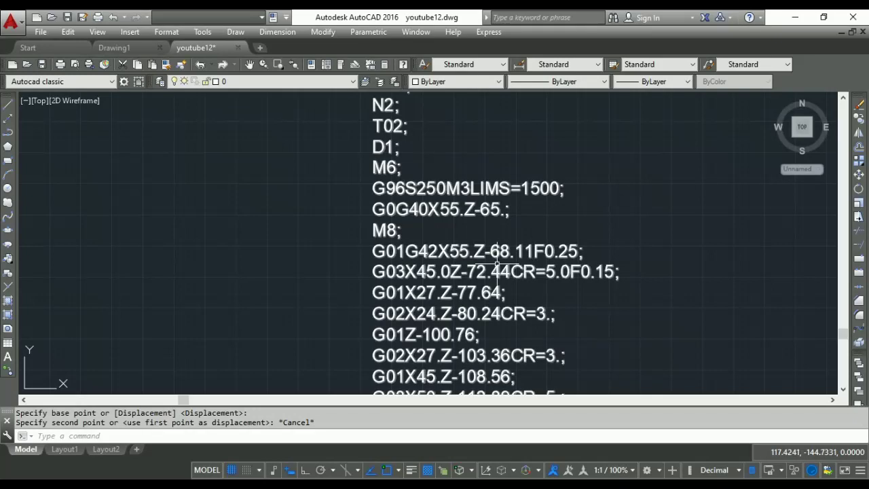
{"action": "scroll", "coordinate": [508, 258], "scroll_direction": "down", "scroll_amount": 6}
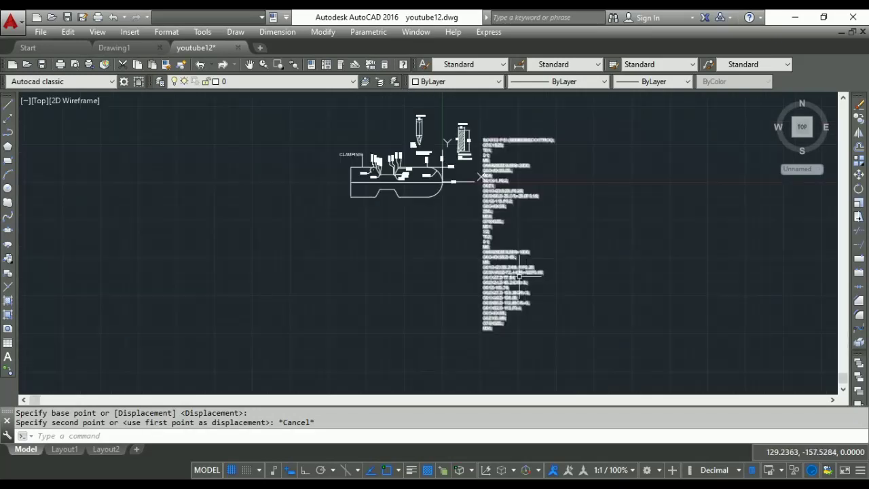
{"action": "scroll", "coordinate": [405, 133], "scroll_direction": "up", "scroll_amount": 2}
{"action": "scroll", "coordinate": [405, 133], "scroll_direction": "up", "scroll_amount": 2}
{"action": "scroll", "coordinate": [431, 122], "scroll_direction": "up", "scroll_amount": 2}
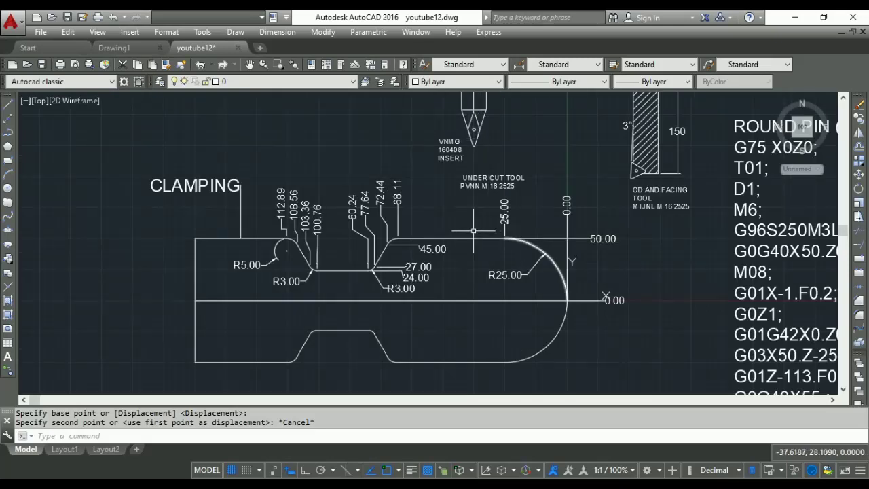
{"action": "scroll", "coordinate": [435, 239], "scroll_direction": "down", "scroll_amount": 2}
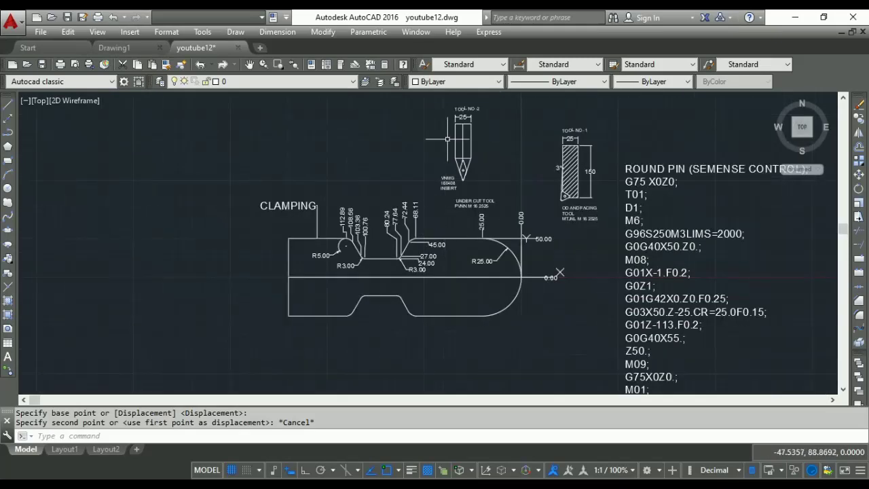
{"action": "scroll", "coordinate": [412, 240], "scroll_direction": "up", "scroll_amount": 2}
{"action": "scroll", "coordinate": [422, 209], "scroll_direction": "up", "scroll_amount": 2}
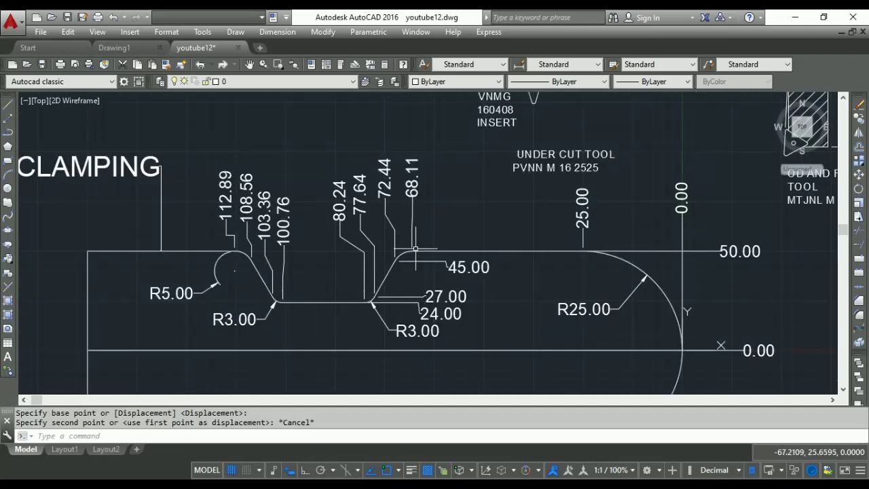
{"action": "scroll", "coordinate": [415, 249], "scroll_direction": "down", "scroll_amount": 2}
{"action": "scroll", "coordinate": [468, 146], "scroll_direction": "up", "scroll_amount": 2}
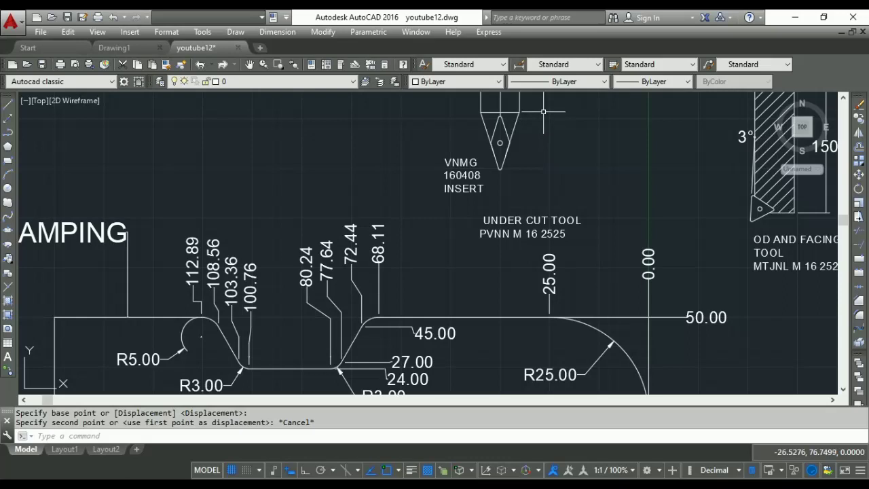
{"action": "left_click", "coordinate": [544, 111]}
{"action": "left_click", "coordinate": [438, 195]}
{"action": "right_click", "coordinate": [440, 189]}
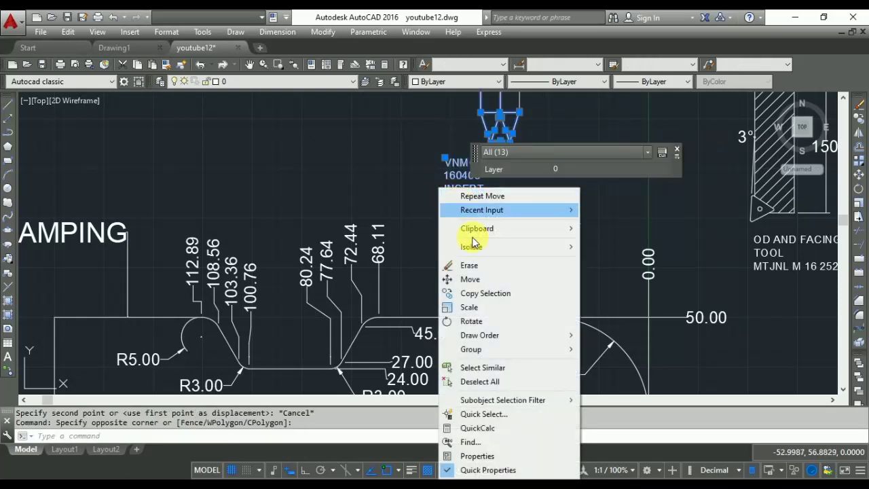
{"action": "left_click", "coordinate": [468, 265]}
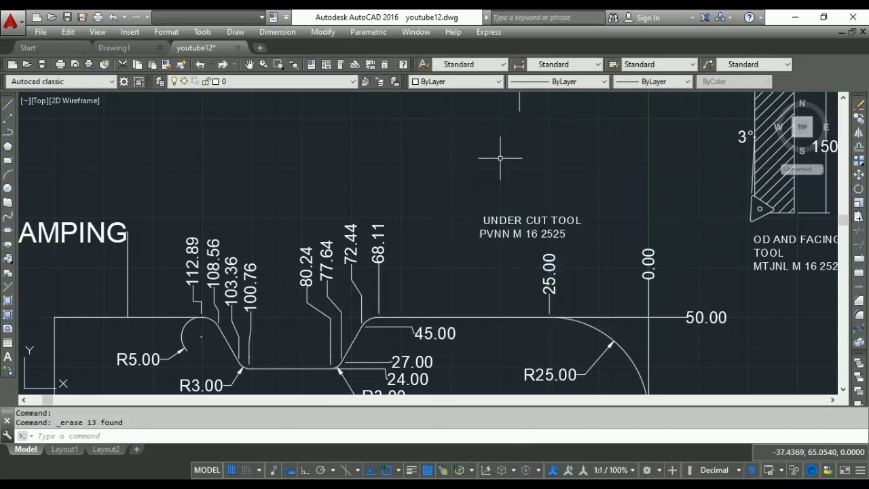
{"action": "key", "text": "ctrl+z"}
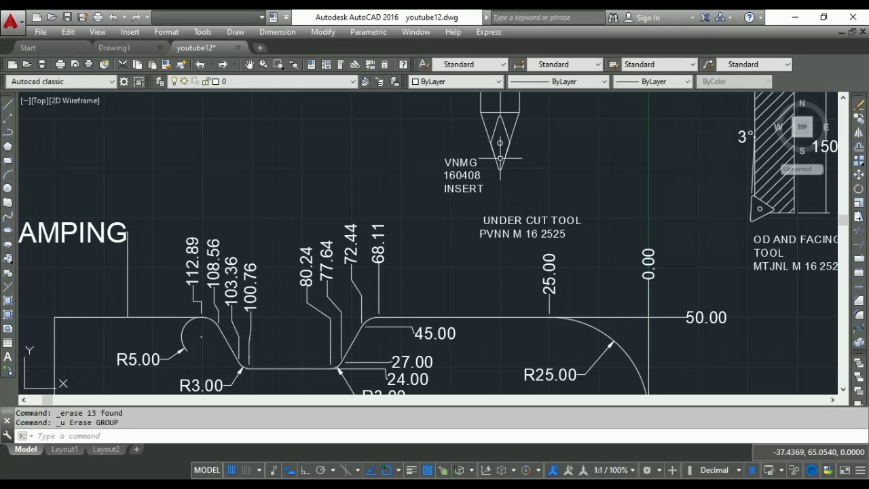
{"action": "scroll", "coordinate": [500, 158], "scroll_direction": "down", "scroll_amount": 5}
{"action": "scroll", "coordinate": [501, 170], "scroll_direction": "up", "scroll_amount": 3}
{"action": "left_click", "coordinate": [530, 101]}
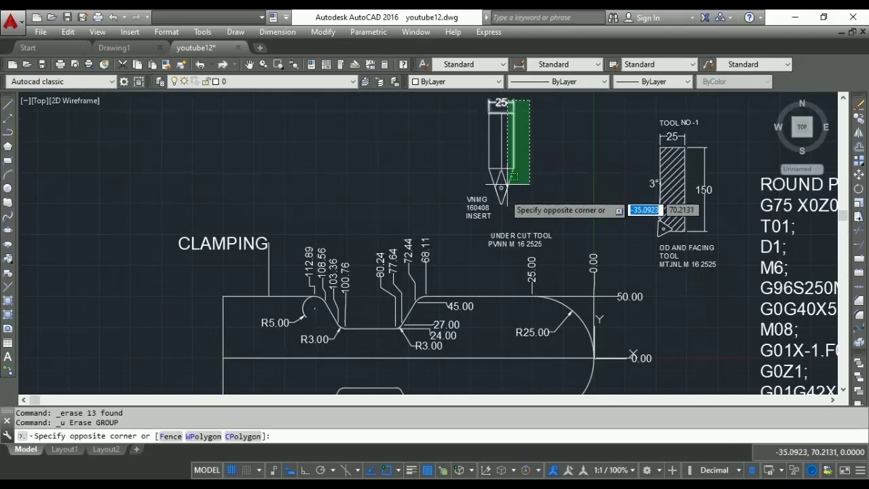
{"action": "left_click", "coordinate": [467, 202]}
{"action": "right_click", "coordinate": [455, 188]}
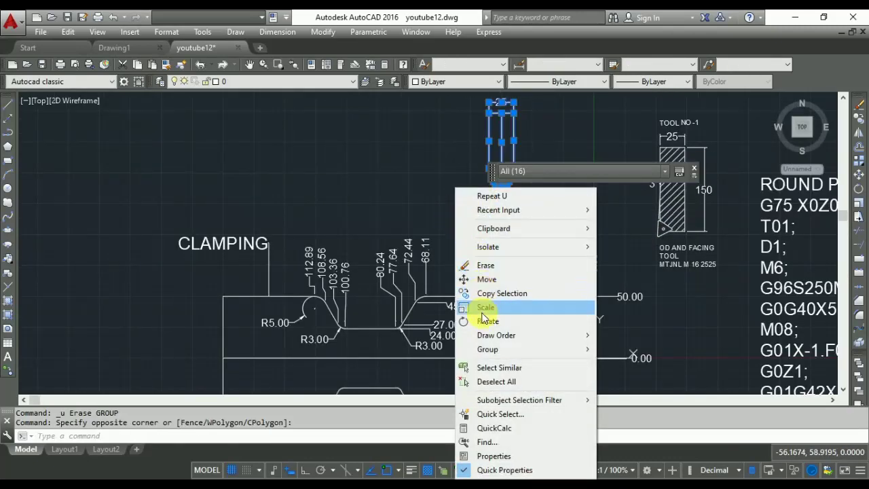
{"action": "left_click", "coordinate": [486, 279]}
{"action": "left_click", "coordinate": [502, 203]}
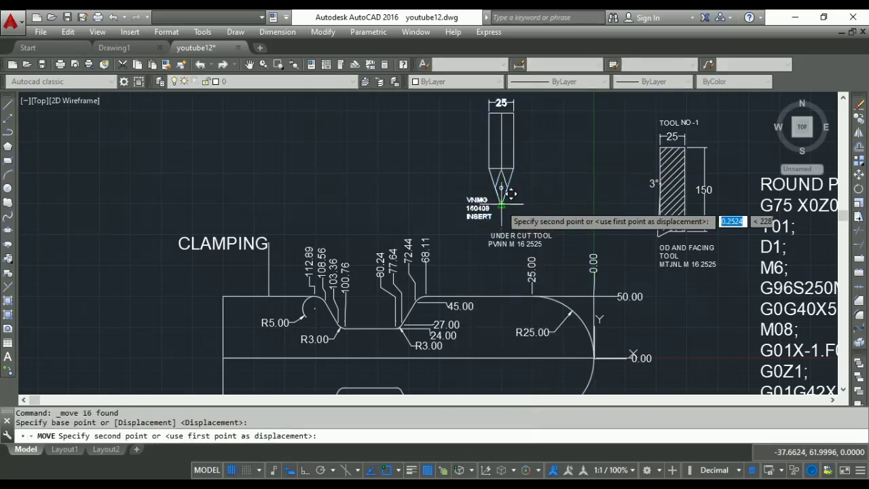
{"action": "scroll", "coordinate": [431, 297], "scroll_direction": "up", "scroll_amount": 3}
{"action": "scroll", "coordinate": [433, 283], "scroll_direction": "up", "scroll_amount": 3}
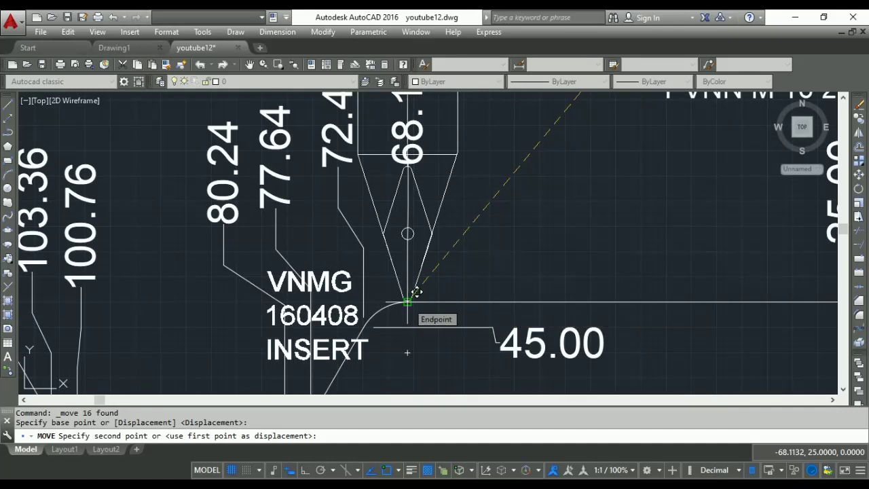
{"action": "scroll", "coordinate": [382, 300], "scroll_direction": "down", "scroll_amount": 4}
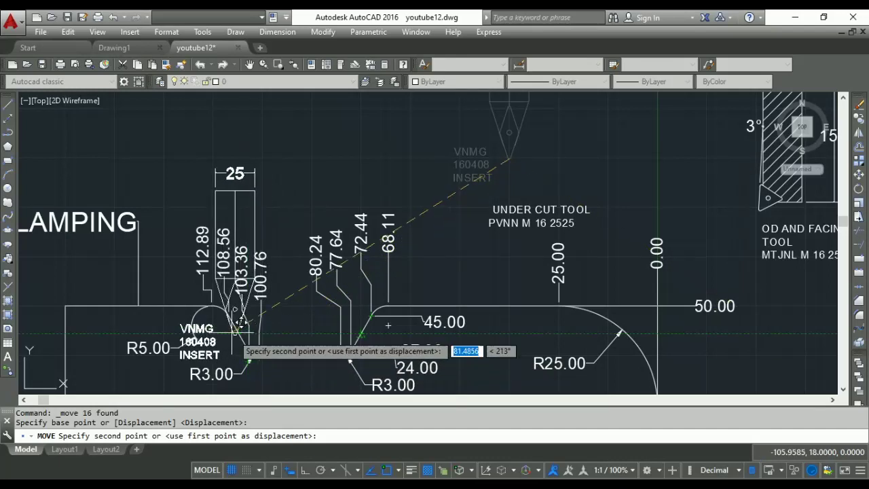
{"action": "scroll", "coordinate": [229, 321], "scroll_direction": "up", "scroll_amount": 2}
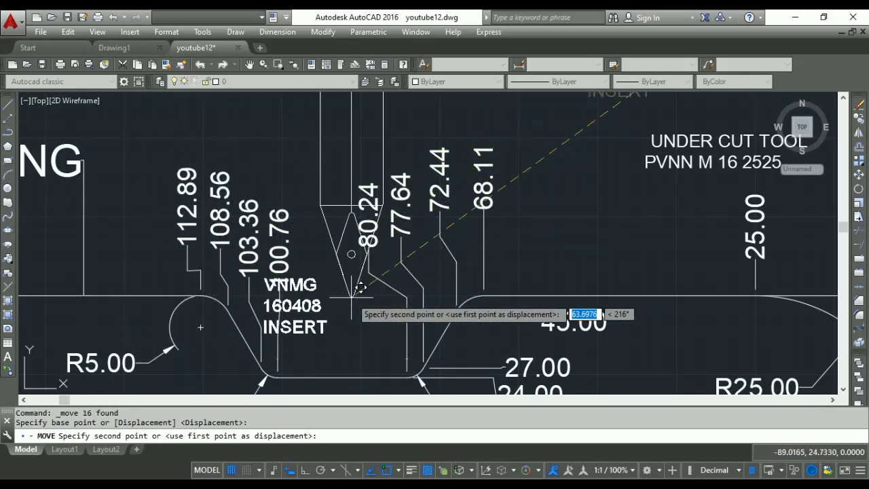
{"action": "key", "text": "Escape"}
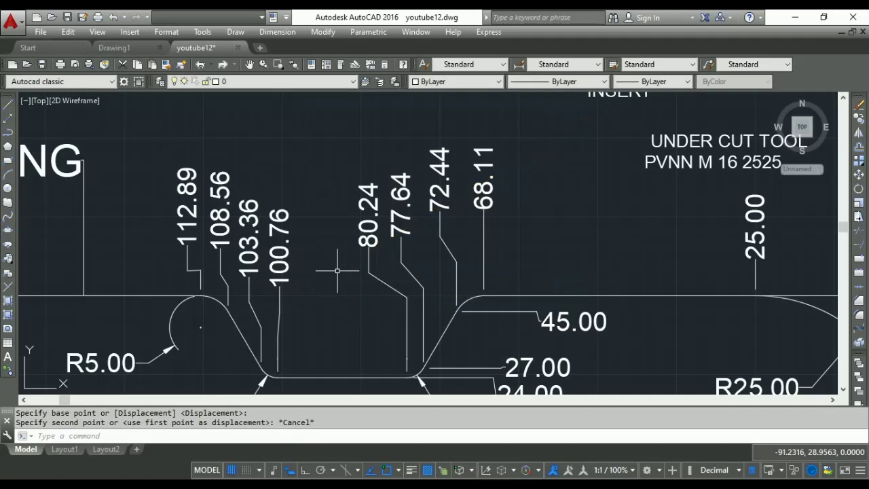
{"action": "scroll", "coordinate": [319, 204], "scroll_direction": "down", "scroll_amount": 6}
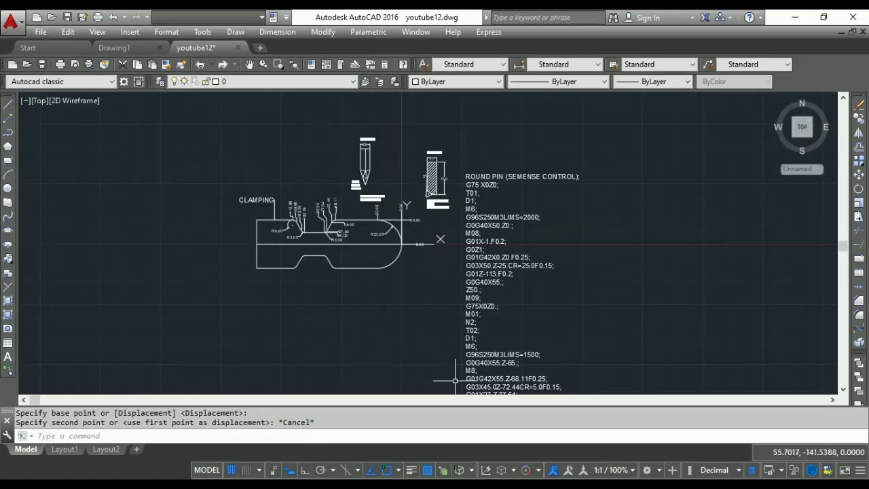
{"action": "scroll", "coordinate": [445, 296], "scroll_direction": "down", "scroll_amount": 3}
{"action": "scroll", "coordinate": [476, 305], "scroll_direction": "up", "scroll_amount": 5}
{"action": "scroll", "coordinate": [481, 304], "scroll_direction": "down", "scroll_amount": 7}
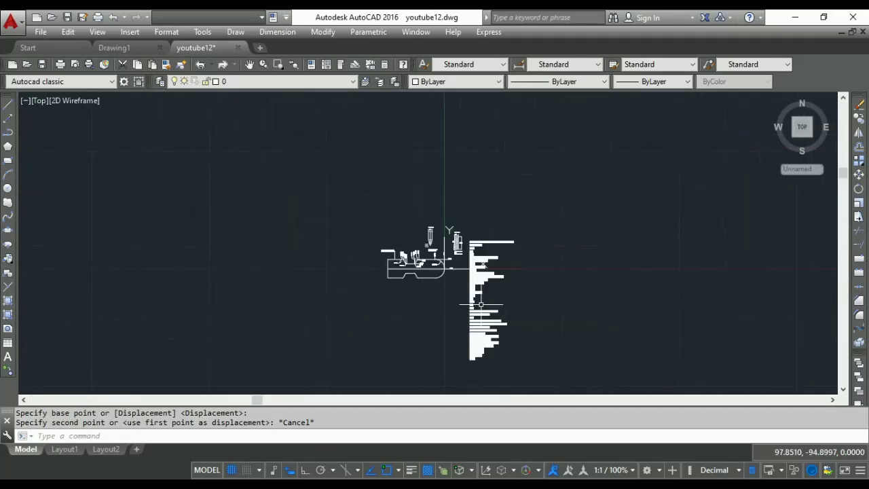
{"action": "scroll", "coordinate": [481, 304], "scroll_direction": "up", "scroll_amount": 3}
{"action": "scroll", "coordinate": [479, 300], "scroll_direction": "up", "scroll_amount": 2}
{"action": "scroll", "coordinate": [477, 296], "scroll_direction": "down", "scroll_amount": 1}
{"action": "scroll", "coordinate": [478, 296], "scroll_direction": "up", "scroll_amount": 4}
{"action": "mouse_move", "coordinate": [425, 246]}
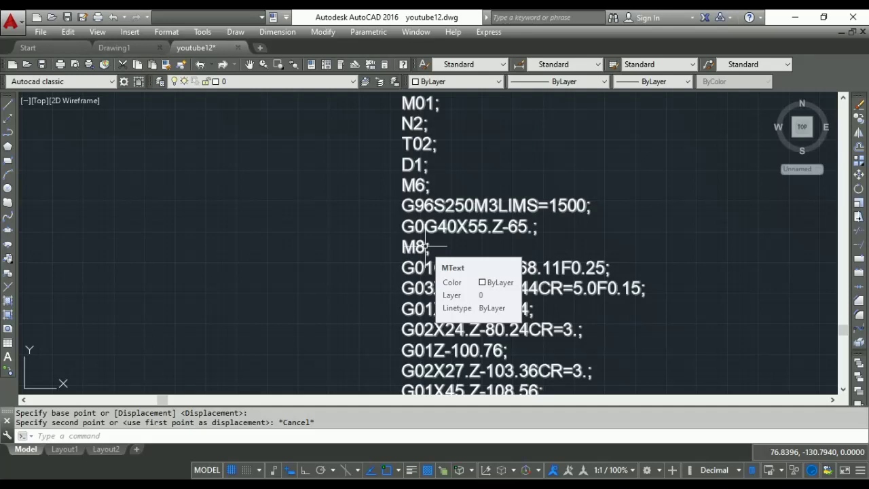
{"action": "scroll", "coordinate": [426, 246], "scroll_direction": "down", "scroll_amount": 1}
{"action": "scroll", "coordinate": [431, 252], "scroll_direction": "down", "scroll_amount": 3}
{"action": "scroll", "coordinate": [438, 260], "scroll_direction": "up", "scroll_amount": 2}
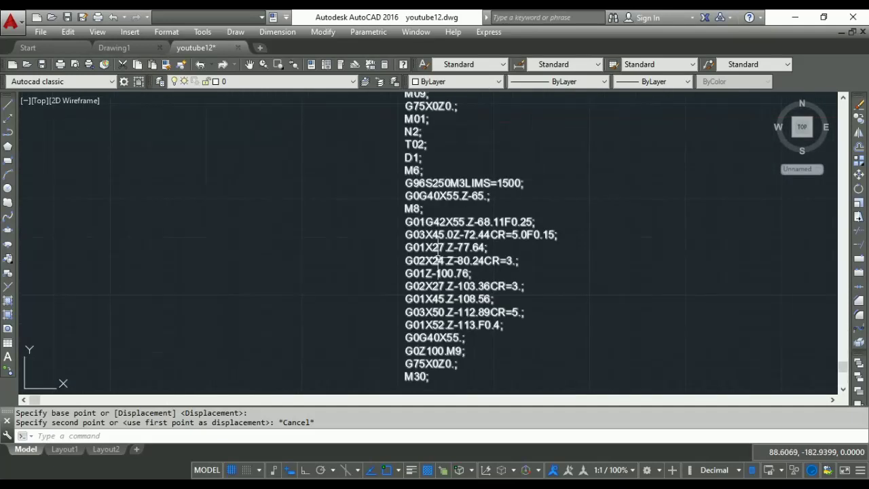
{"action": "scroll", "coordinate": [429, 260], "scroll_direction": "up", "scroll_amount": 2}
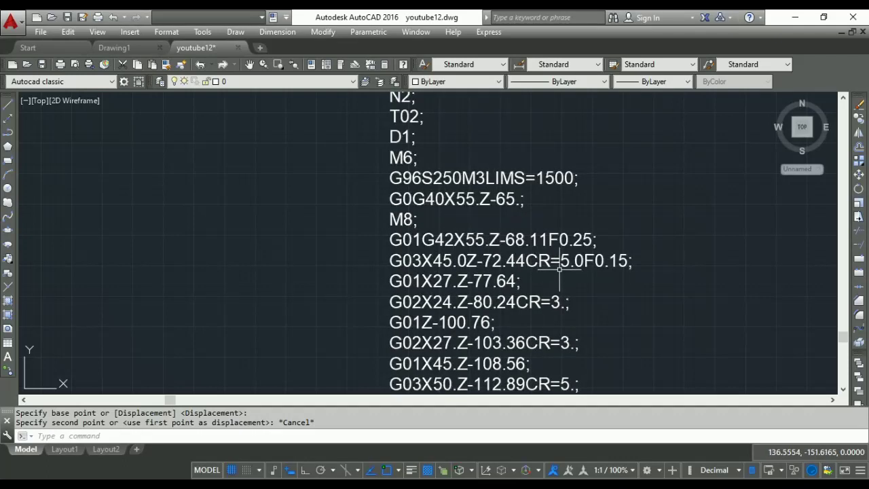
{"action": "scroll", "coordinate": [557, 269], "scroll_direction": "down", "scroll_amount": 9}
{"action": "scroll", "coordinate": [499, 197], "scroll_direction": "up", "scroll_amount": 7}
{"action": "scroll", "coordinate": [366, 161], "scroll_direction": "up", "scroll_amount": 3}
{"action": "scroll", "coordinate": [373, 170], "scroll_direction": "up", "scroll_amount": 3}
{"action": "scroll", "coordinate": [366, 183], "scroll_direction": "down", "scroll_amount": 3}
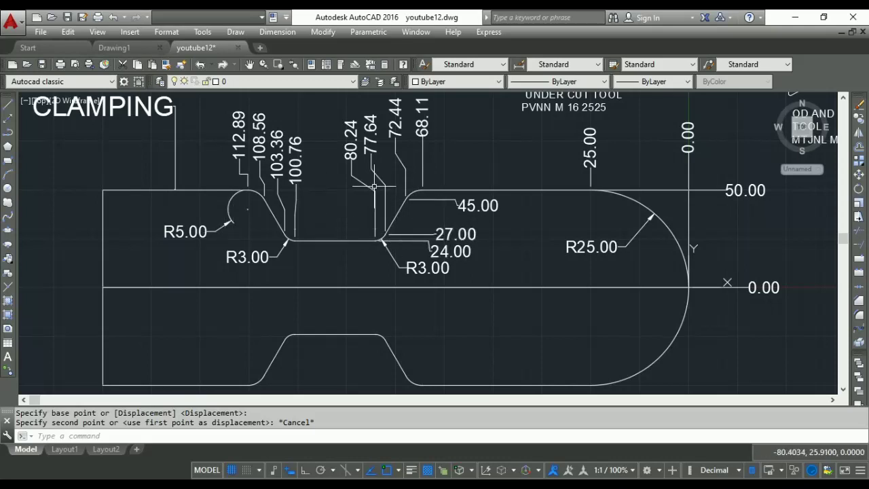
{"action": "scroll", "coordinate": [275, 177], "scroll_direction": "down", "scroll_amount": 6}
{"action": "scroll", "coordinate": [516, 309], "scroll_direction": "down", "scroll_amount": 3}
{"action": "scroll", "coordinate": [486, 348], "scroll_direction": "up", "scroll_amount": 2}
{"action": "scroll", "coordinate": [486, 346], "scroll_direction": "up", "scroll_amount": 5}
{"action": "scroll", "coordinate": [448, 252], "scroll_direction": "down", "scroll_amount": 7}
{"action": "scroll", "coordinate": [484, 345], "scroll_direction": "up", "scroll_amount": 3}
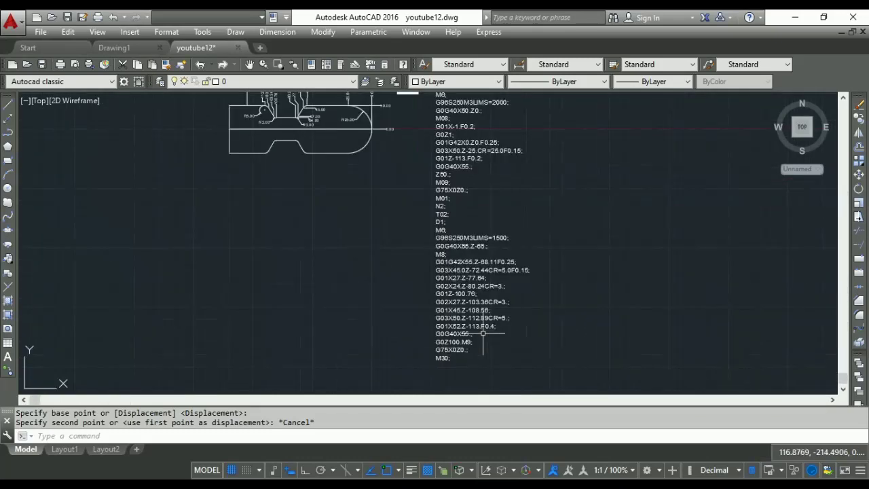
{"action": "scroll", "coordinate": [477, 326], "scroll_direction": "up", "scroll_amount": 2}
{"action": "scroll", "coordinate": [477, 326], "scroll_direction": "up", "scroll_amount": 1}
{"action": "scroll", "coordinate": [477, 326], "scroll_direction": "down", "scroll_amount": 1}
{"action": "scroll", "coordinate": [423, 188], "scroll_direction": "down", "scroll_amount": 2}
{"action": "scroll", "coordinate": [423, 188], "scroll_direction": "down", "scroll_amount": 2}
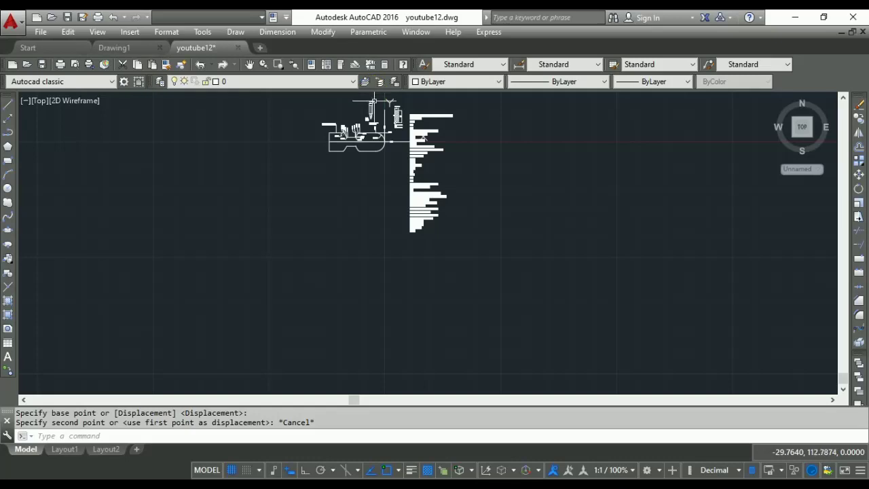
{"action": "scroll", "coordinate": [380, 108], "scroll_direction": "up", "scroll_amount": 2}
{"action": "scroll", "coordinate": [381, 143], "scroll_direction": "up", "scroll_amount": 2}
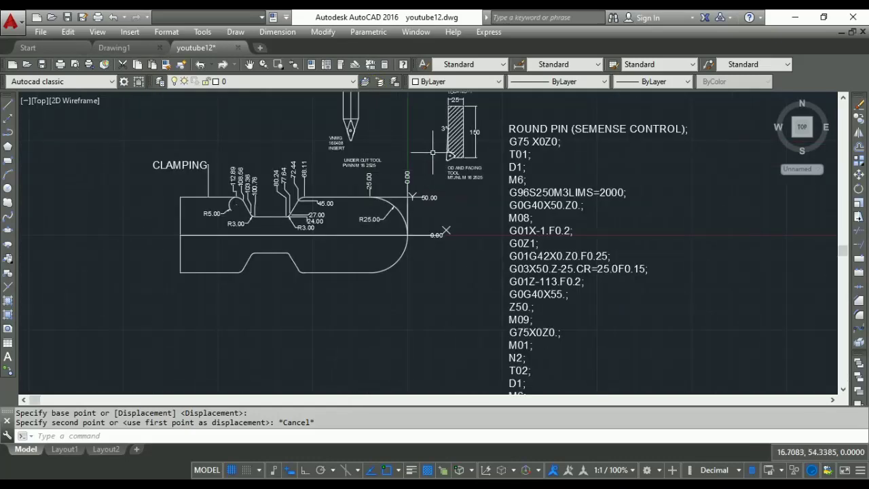
Step: Crossing-select the pin profile with its dimensions and move it down beside the T02 G-code block
{"action": "left_click", "coordinate": [433, 152]}
{"action": "left_click", "coordinate": [127, 287]}
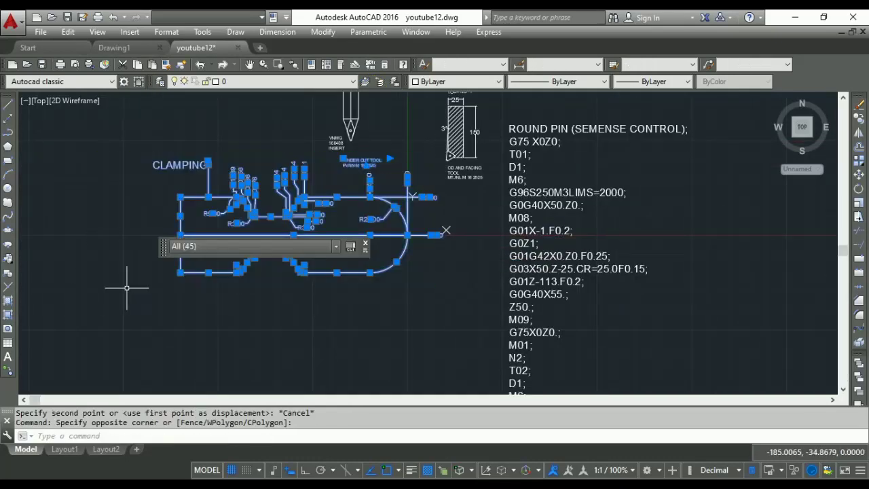
{"action": "right_click", "coordinate": [176, 271]}
{"action": "left_click", "coordinate": [191, 279]}
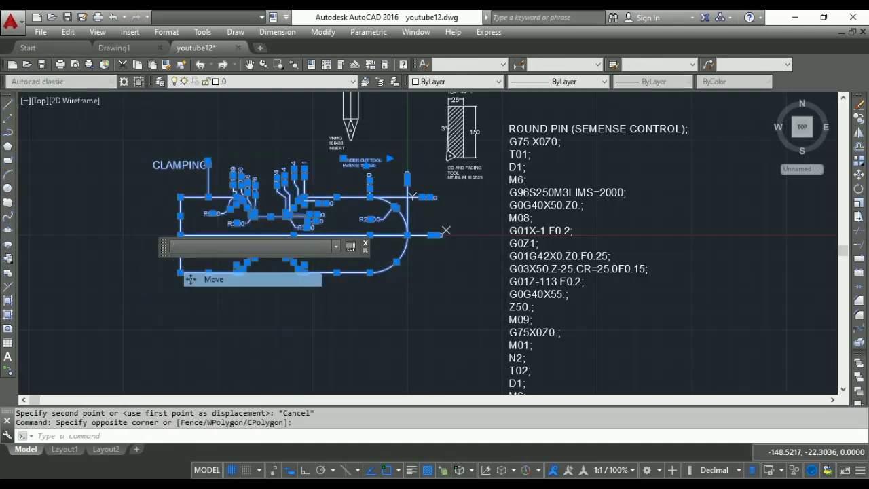
{"action": "left_click", "coordinate": [199, 273]}
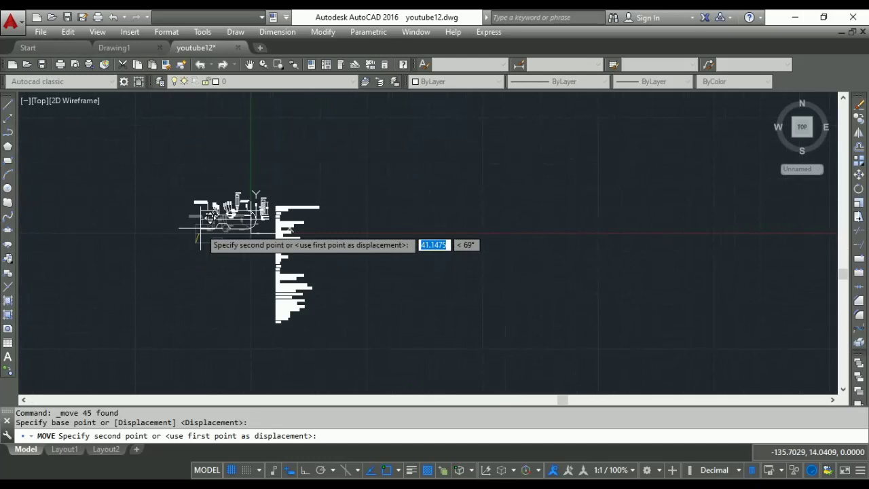
{"action": "scroll", "coordinate": [207, 272], "scroll_direction": "up", "scroll_amount": 4}
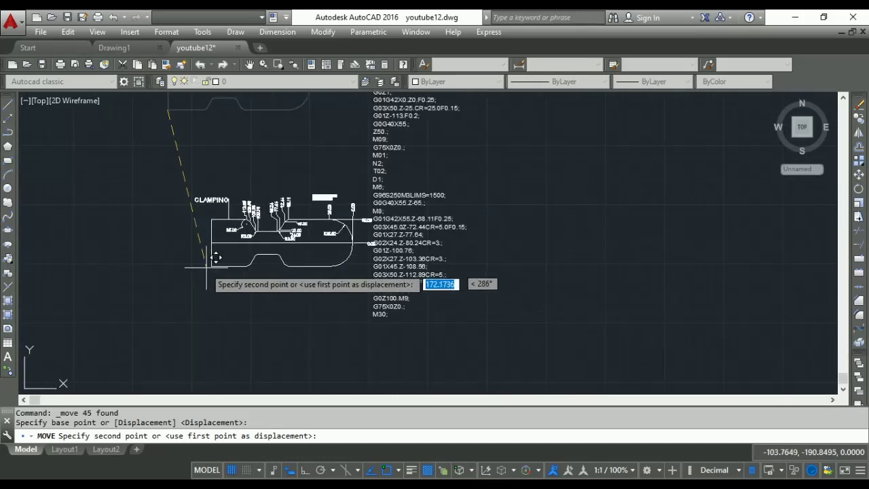
{"action": "left_click", "coordinate": [204, 268]}
Step: Place the 45.00 dimension at its new spot just beside the pin's chamfer
{"action": "scroll", "coordinate": [371, 214], "scroll_direction": "up", "scroll_amount": 3}
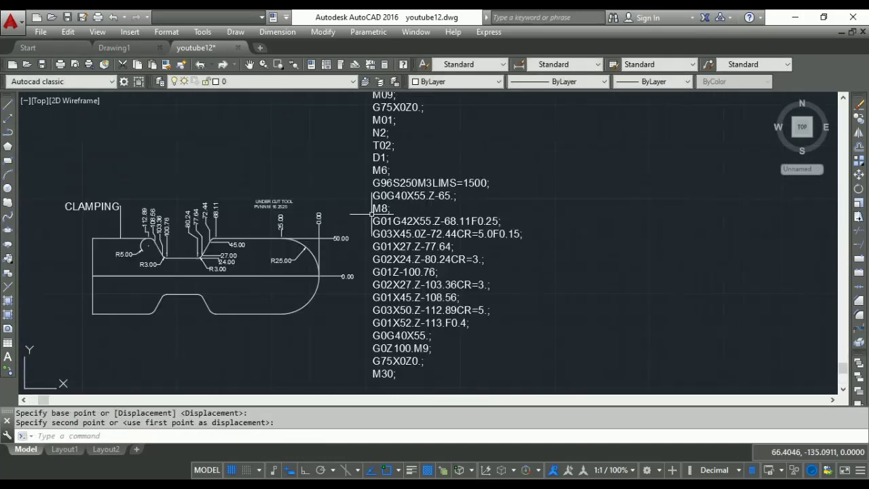
{"action": "scroll", "coordinate": [107, 236], "scroll_direction": "up", "scroll_amount": 1}
{"action": "scroll", "coordinate": [107, 237], "scroll_direction": "down", "scroll_amount": 1}
{"action": "scroll", "coordinate": [107, 236], "scroll_direction": "up", "scroll_amount": 2}
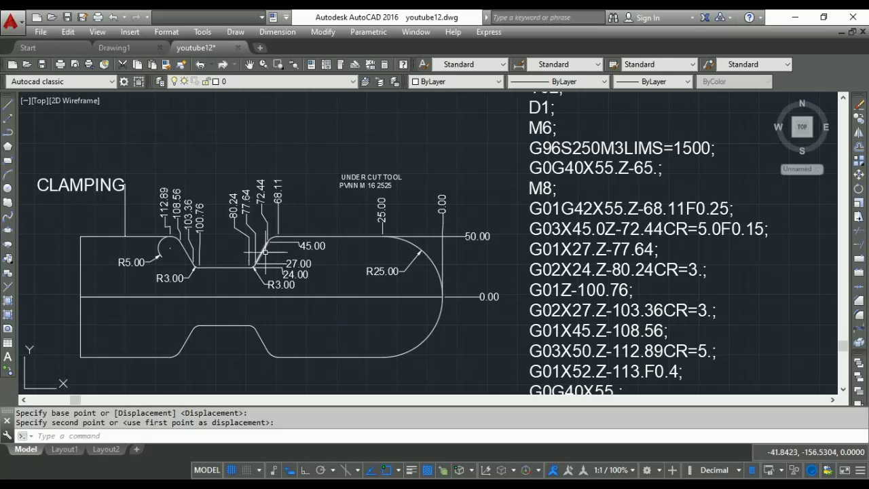
{"action": "scroll", "coordinate": [284, 246], "scroll_direction": "up", "scroll_amount": 2}
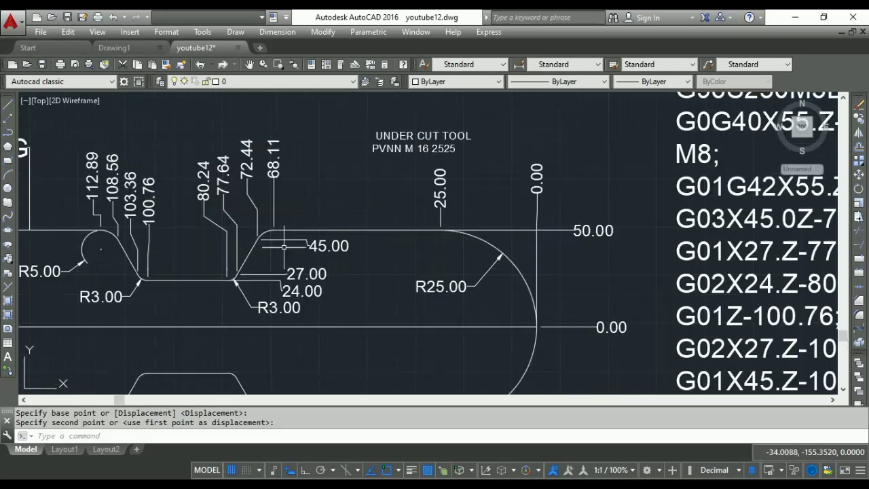
{"action": "scroll", "coordinate": [275, 238], "scroll_direction": "up", "scroll_amount": 2}
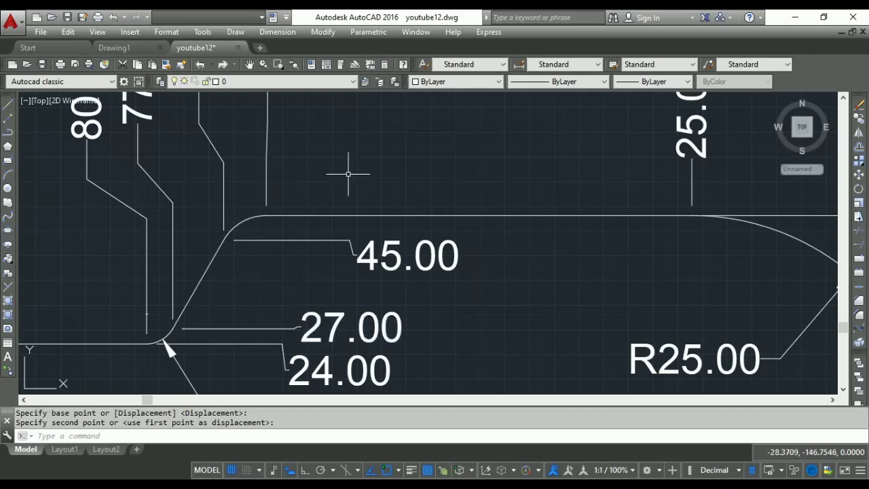
{"action": "scroll", "coordinate": [348, 174], "scroll_direction": "down", "scroll_amount": 3}
{"action": "scroll", "coordinate": [337, 178], "scroll_direction": "down", "scroll_amount": 2}
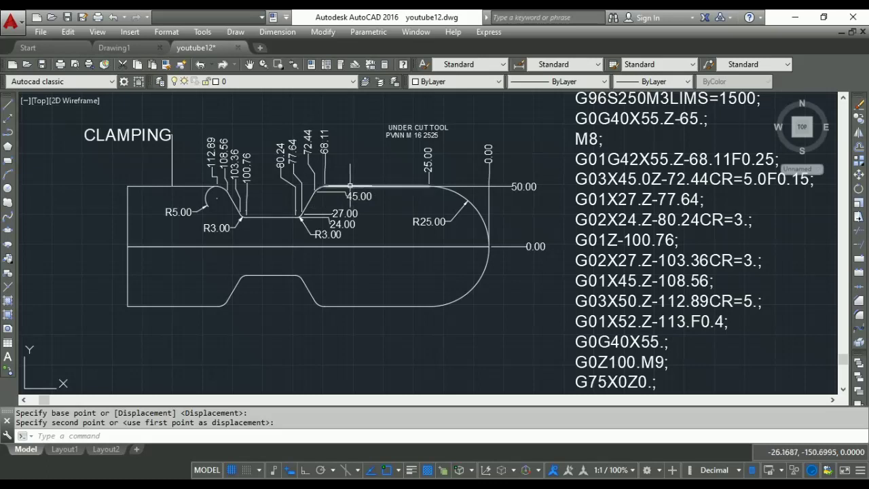
{"action": "left_click", "coordinate": [350, 196]}
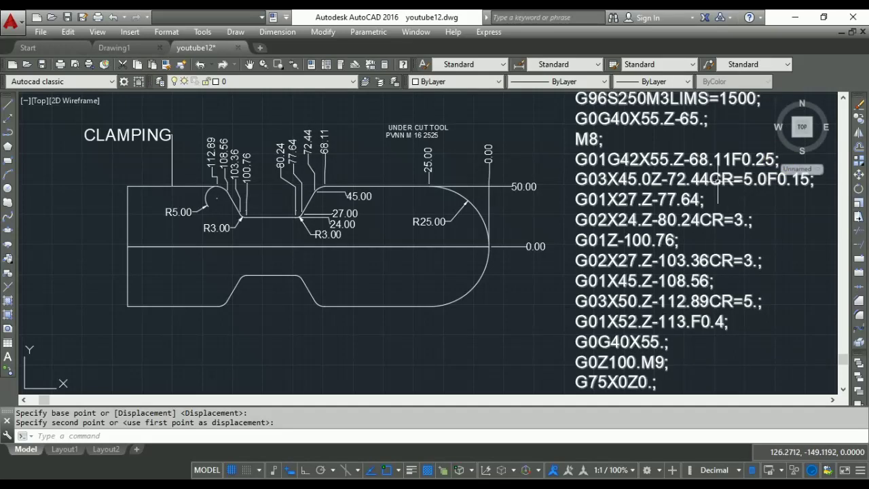
{"action": "scroll", "coordinate": [747, 180], "scroll_direction": "down", "scroll_amount": 1}
{"action": "scroll", "coordinate": [769, 193], "scroll_direction": "up", "scroll_amount": 3}
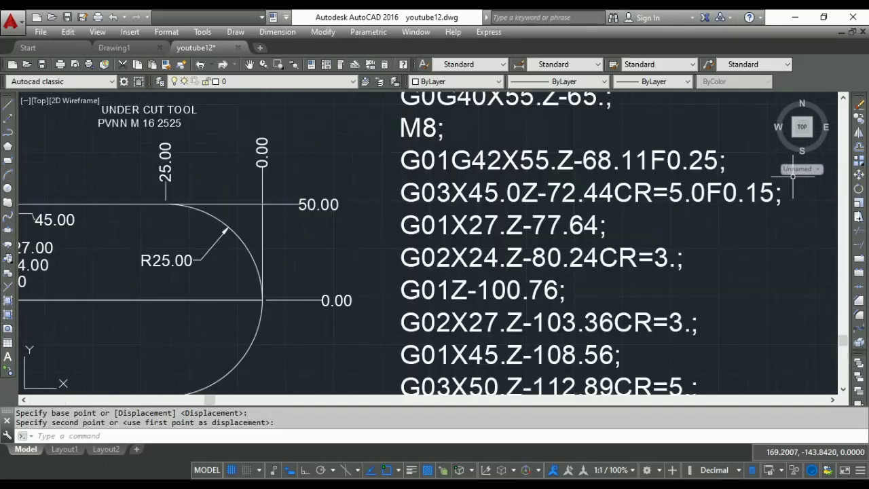
{"action": "scroll", "coordinate": [770, 193], "scroll_direction": "down", "scroll_amount": 2}
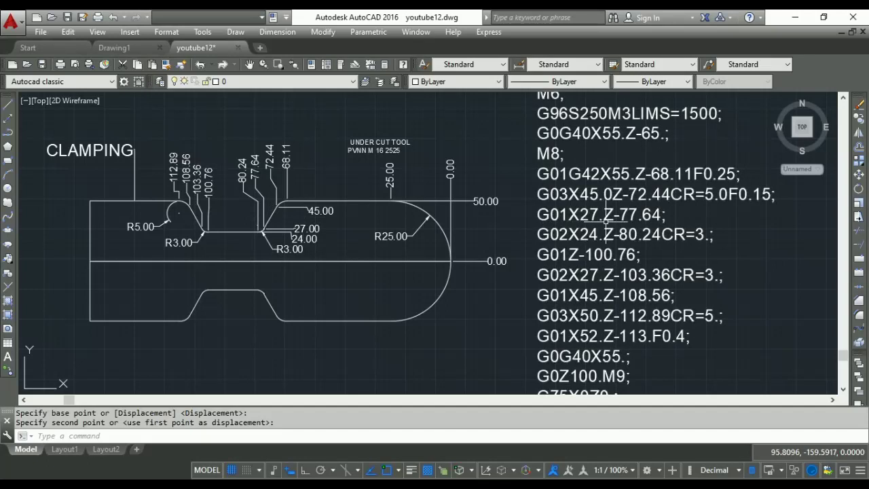
{"action": "scroll", "coordinate": [270, 169], "scroll_direction": "up", "scroll_amount": 2}
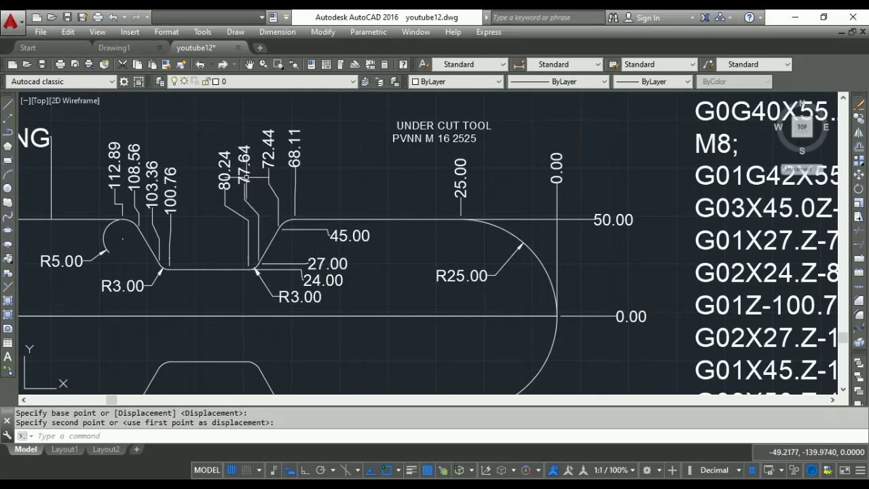
{"action": "scroll", "coordinate": [245, 171], "scroll_direction": "down", "scroll_amount": 2}
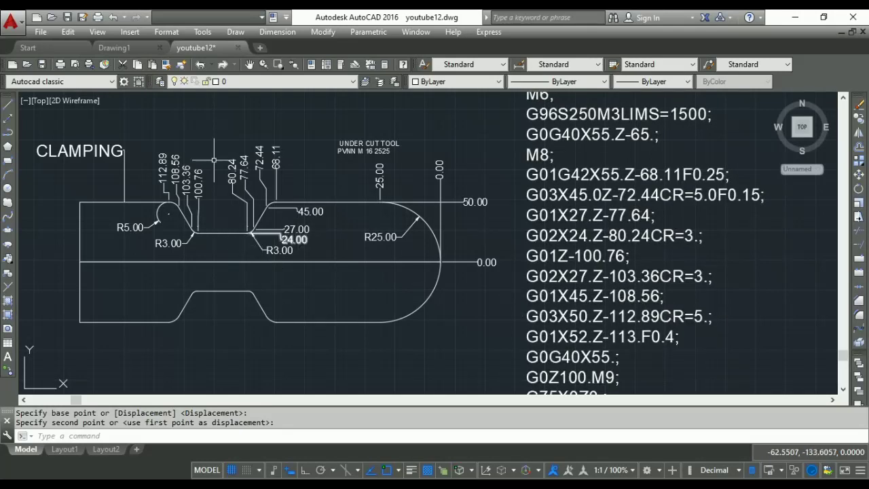
{"action": "scroll", "coordinate": [173, 163], "scroll_direction": "up", "scroll_amount": 2}
{"action": "scroll", "coordinate": [173, 163], "scroll_direction": "up", "scroll_amount": 2}
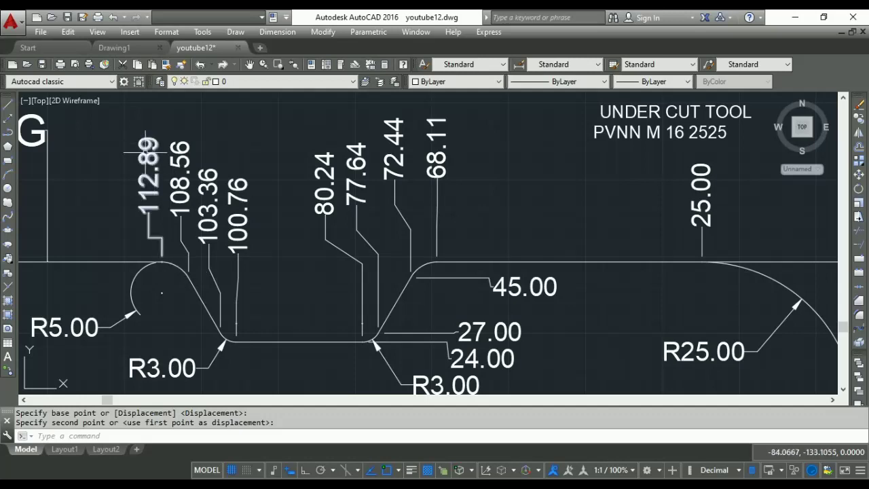
{"action": "scroll", "coordinate": [149, 163], "scroll_direction": "down", "scroll_amount": 6}
{"action": "scroll", "coordinate": [427, 256], "scroll_direction": "up", "scroll_amount": 2}
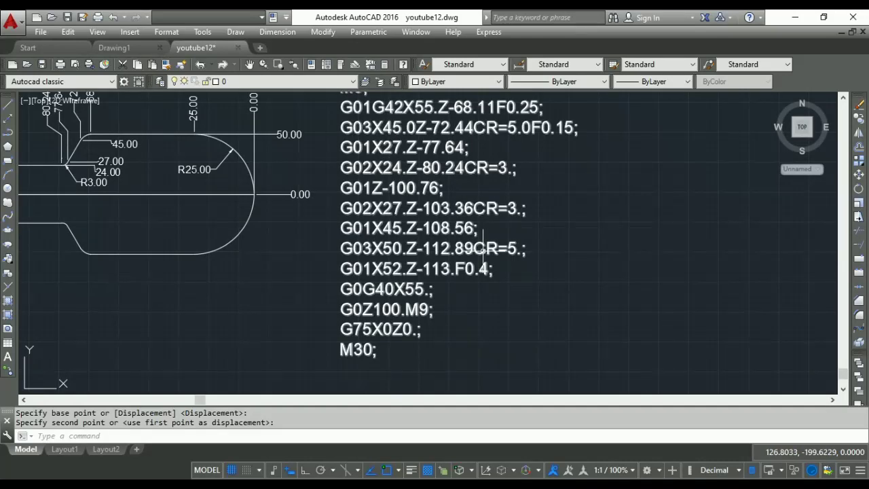
{"action": "scroll", "coordinate": [482, 258], "scroll_direction": "down", "scroll_amount": 2}
{"action": "scroll", "coordinate": [141, 161], "scroll_direction": "up", "scroll_amount": 2}
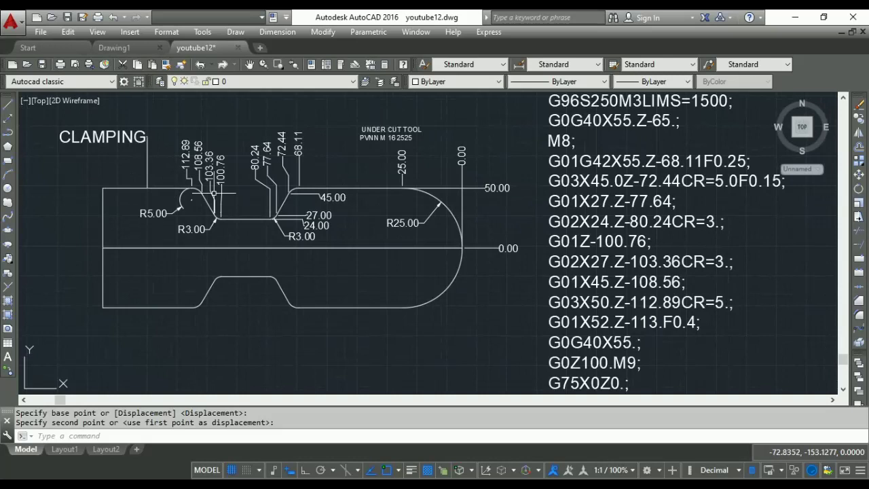
Step: Cancel the unfinished move, leaving the pin drawing and listing unchanged
{"action": "scroll", "coordinate": [166, 188], "scroll_direction": "down", "scroll_amount": 2}
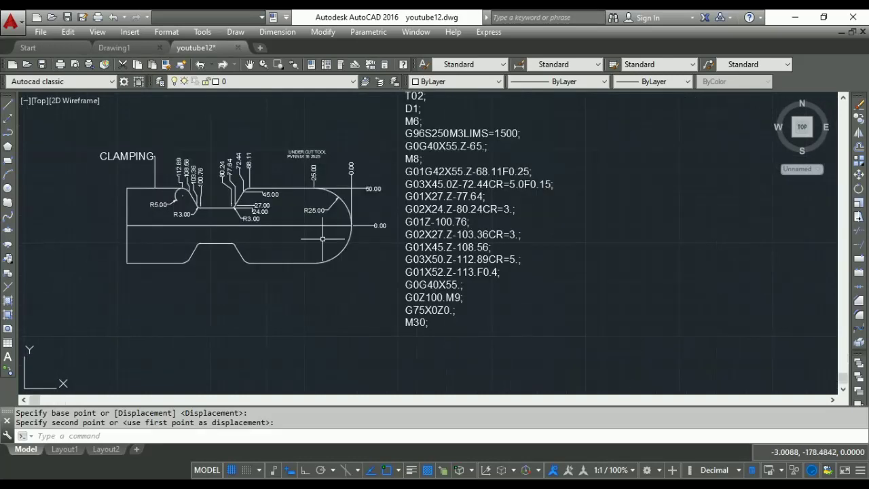
{"action": "scroll", "coordinate": [427, 258], "scroll_direction": "up", "scroll_amount": 2}
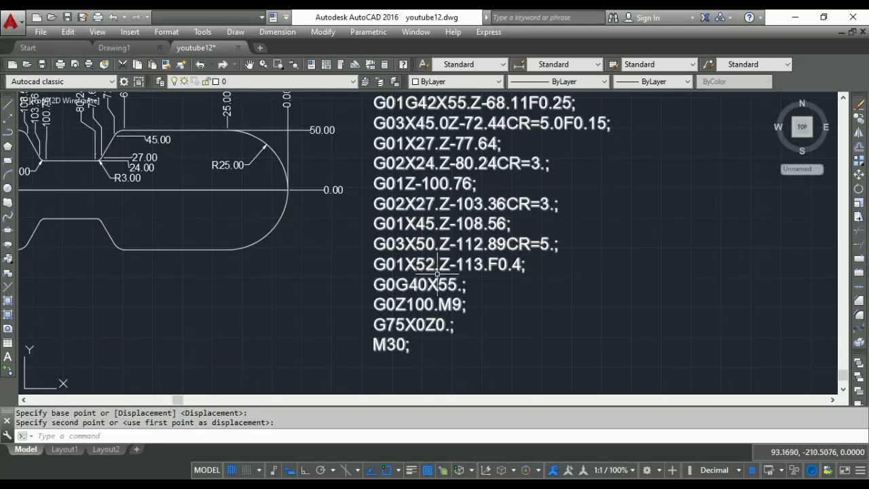
{"action": "scroll", "coordinate": [434, 271], "scroll_direction": "down", "scroll_amount": 1}
{"action": "key", "text": "Escape"}
{"action": "scroll", "coordinate": [184, 149], "scroll_direction": "down", "scroll_amount": 1}
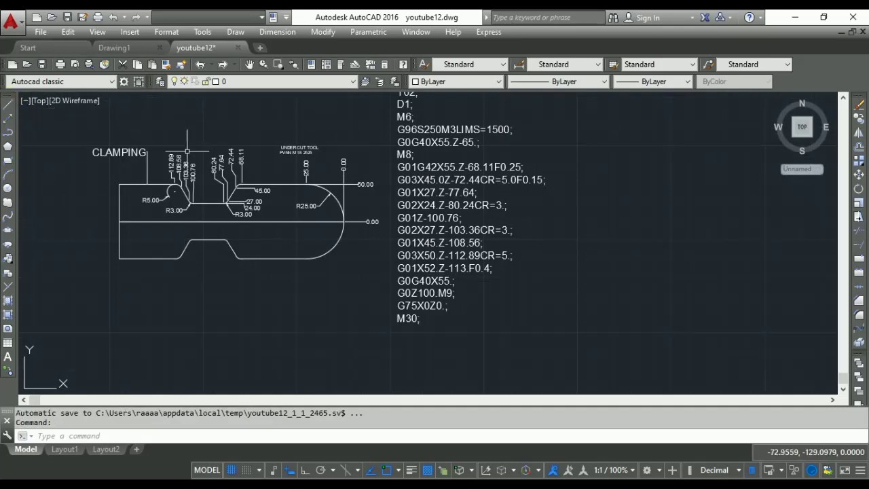
{"action": "scroll", "coordinate": [188, 151], "scroll_direction": "up", "scroll_amount": 2}
Step: Zoom out to review both tool sketches, the ROUND PIN program and the dimensioned pin
{"action": "scroll", "coordinate": [188, 167], "scroll_direction": "down", "scroll_amount": 1}
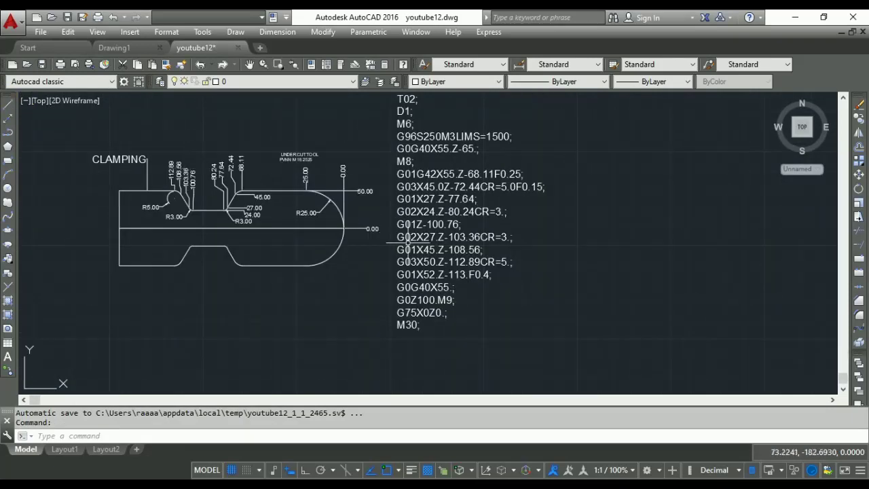
{"action": "scroll", "coordinate": [424, 277], "scroll_direction": "up", "scroll_amount": 2}
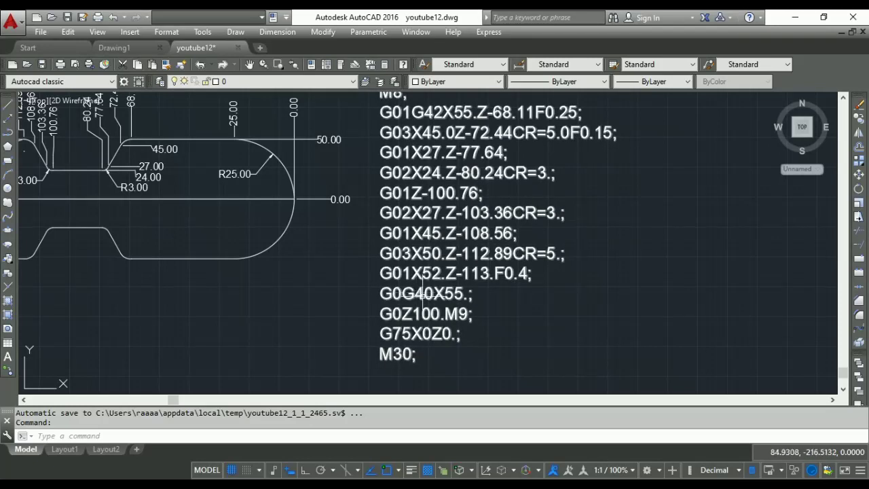
{"action": "scroll", "coordinate": [451, 293], "scroll_direction": "down", "scroll_amount": 3}
{"action": "scroll", "coordinate": [215, 190], "scroll_direction": "up", "scroll_amount": 3}
{"action": "scroll", "coordinate": [215, 191], "scroll_direction": "down", "scroll_amount": 2}
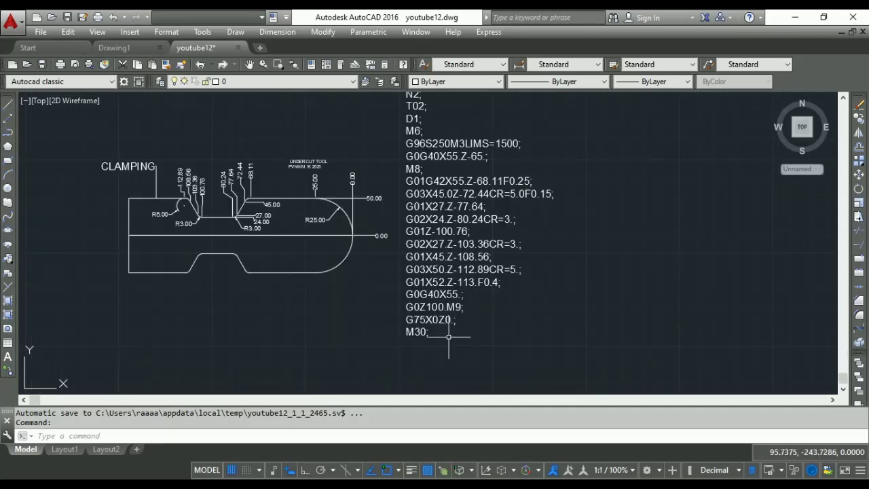
{"action": "scroll", "coordinate": [448, 336], "scroll_direction": "up", "scroll_amount": 2}
{"action": "scroll", "coordinate": [448, 336], "scroll_direction": "up", "scroll_amount": 2}
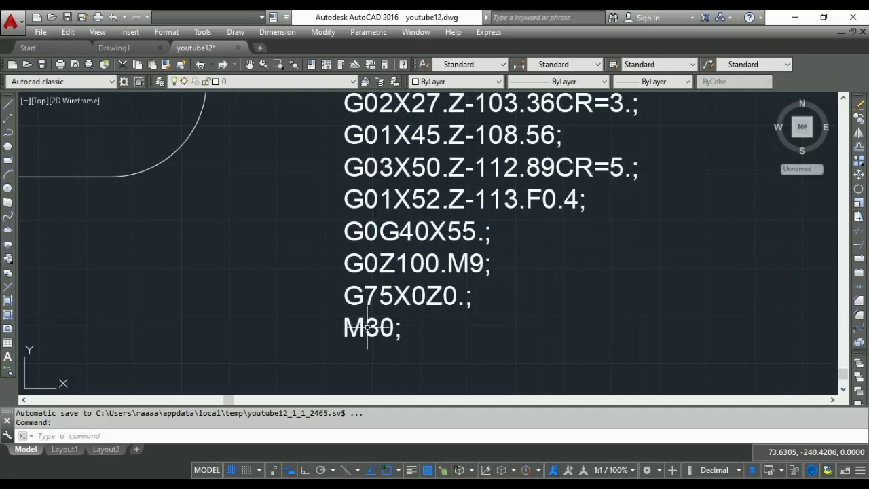
{"action": "scroll", "coordinate": [368, 328], "scroll_direction": "down", "scroll_amount": 5}
{"action": "scroll", "coordinate": [353, 319], "scroll_direction": "down", "scroll_amount": 2}
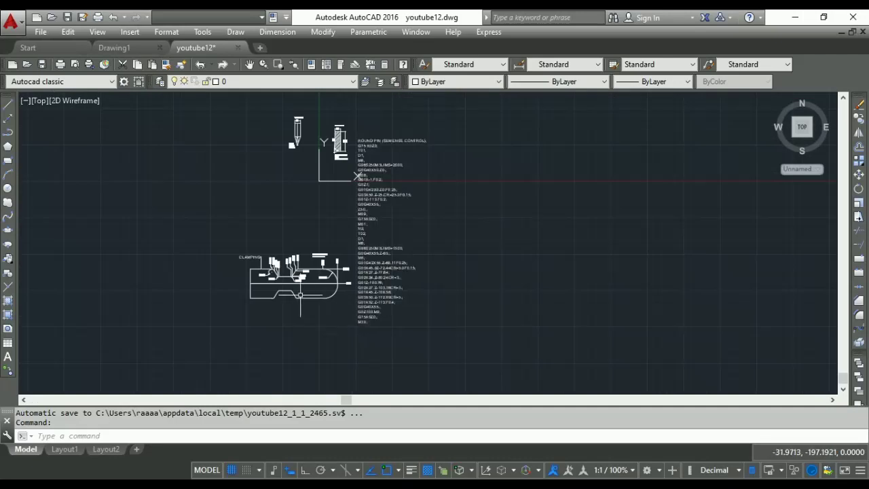
{"action": "scroll", "coordinate": [298, 288], "scroll_direction": "up", "scroll_amount": 2}
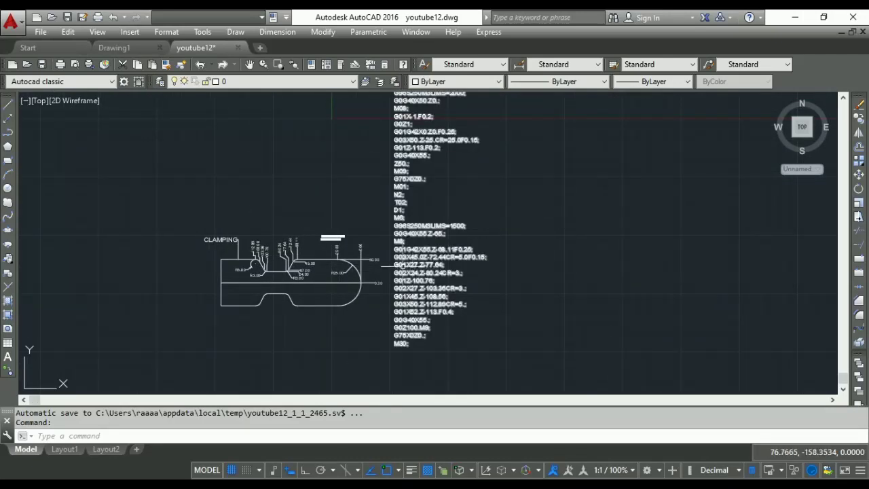
{"action": "scroll", "coordinate": [366, 263], "scroll_direction": "up", "scroll_amount": 2}
{"action": "scroll", "coordinate": [366, 264], "scroll_direction": "up", "scroll_amount": 1}
{"action": "scroll", "coordinate": [365, 264], "scroll_direction": "down", "scroll_amount": 5}
Step: Zoom to frame the pin profile, both tool sketches and the ROUND PIN G-code program together
{"action": "scroll", "coordinate": [366, 262], "scroll_direction": "up", "scroll_amount": 2}
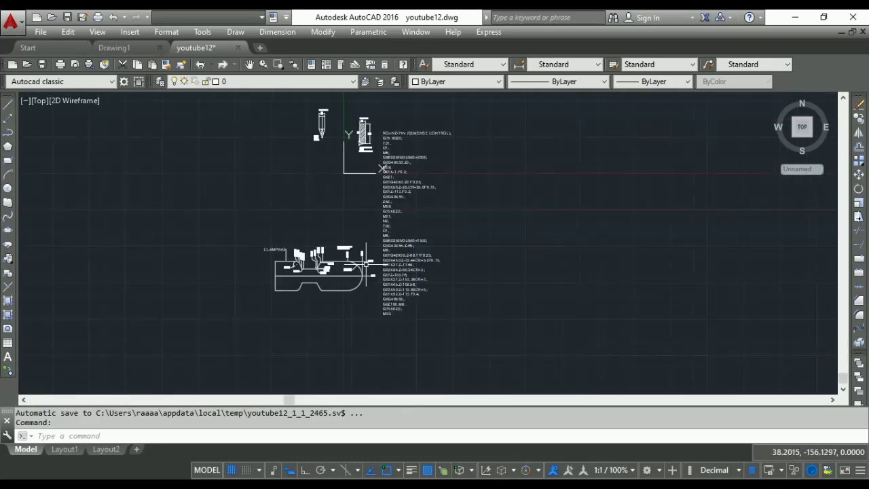
{"action": "scroll", "coordinate": [366, 264], "scroll_direction": "up", "scroll_amount": 4}
{"action": "scroll", "coordinate": [366, 264], "scroll_direction": "up", "scroll_amount": 4}
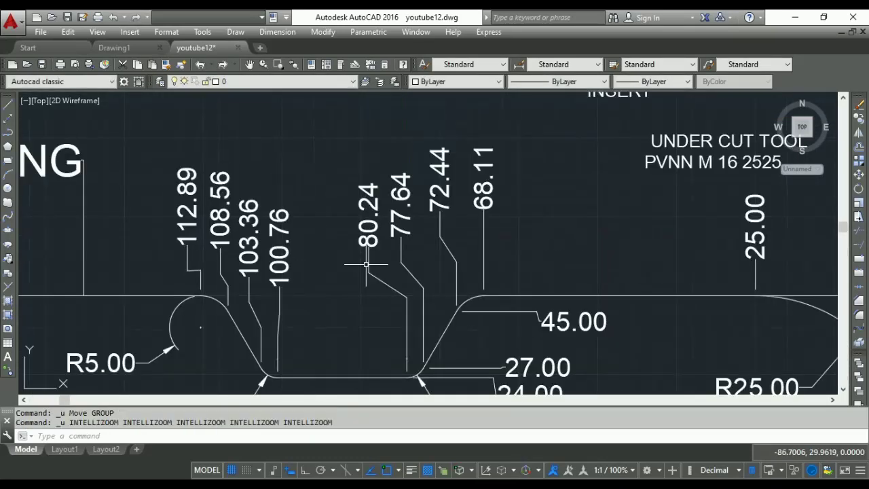
{"action": "scroll", "coordinate": [366, 263], "scroll_direction": "down", "scroll_amount": 3}
{"action": "scroll", "coordinate": [407, 231], "scroll_direction": "down", "scroll_amount": 1}
{"action": "scroll", "coordinate": [462, 204], "scroll_direction": "up", "scroll_amount": 1}
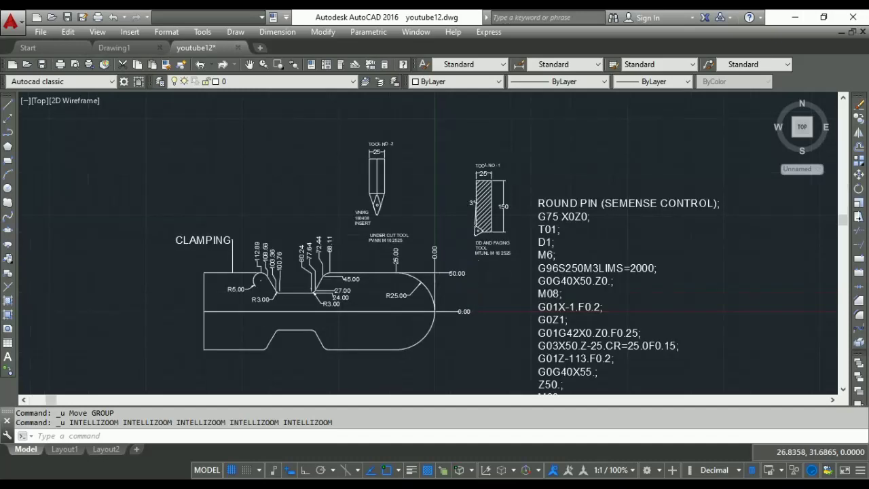
{"action": "scroll", "coordinate": [473, 198], "scroll_direction": "up", "scroll_amount": 2}
{"action": "scroll", "coordinate": [473, 198], "scroll_direction": "up", "scroll_amount": 2}
{"action": "scroll", "coordinate": [473, 198], "scroll_direction": "down", "scroll_amount": 2}
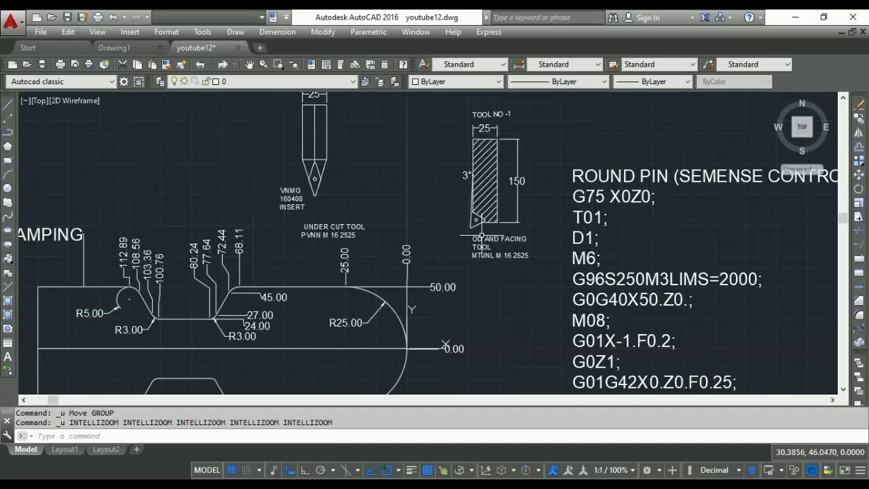
{"action": "scroll", "coordinate": [271, 199], "scroll_direction": "up", "scroll_amount": 1}
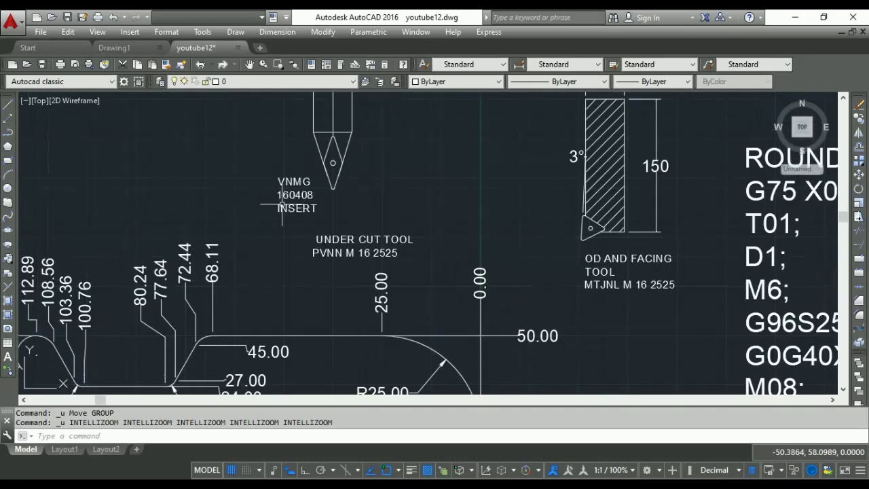
{"action": "scroll", "coordinate": [287, 197], "scroll_direction": "down", "scroll_amount": 1}
{"action": "scroll", "coordinate": [286, 199], "scroll_direction": "down", "scroll_amount": 2}
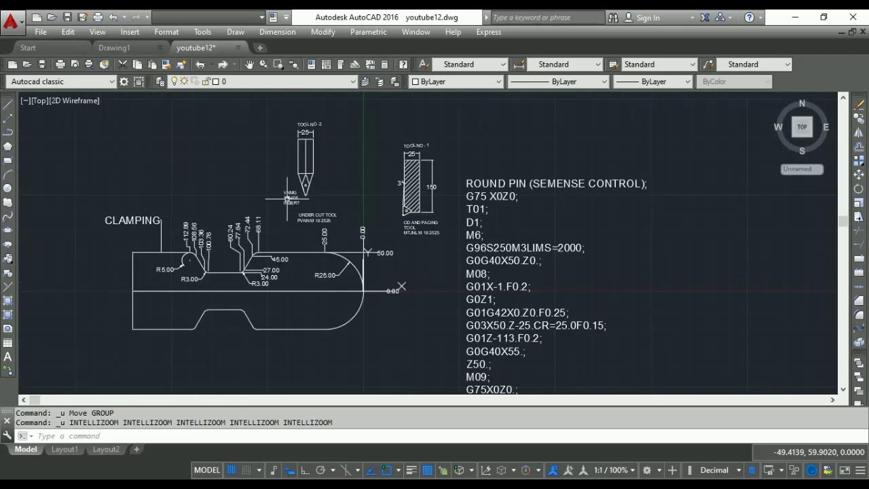